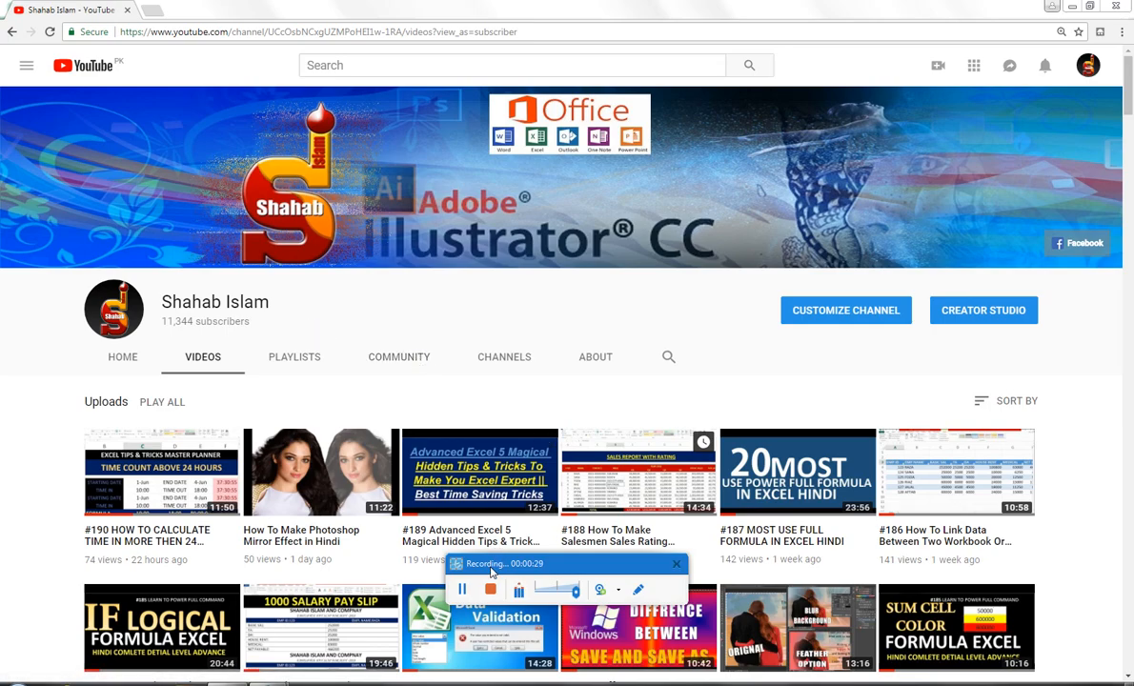
Step: Switch to the blank Book1 workbook in Excel
left_click_drag(491, 572, 490, 685)
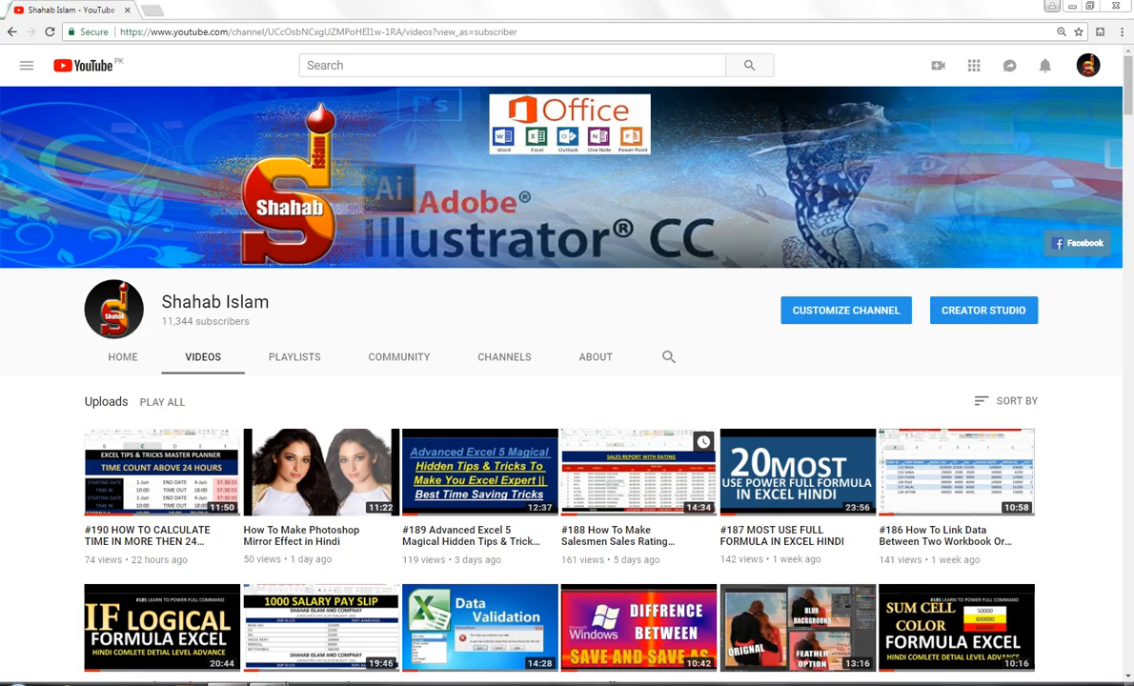
left_click(267, 683)
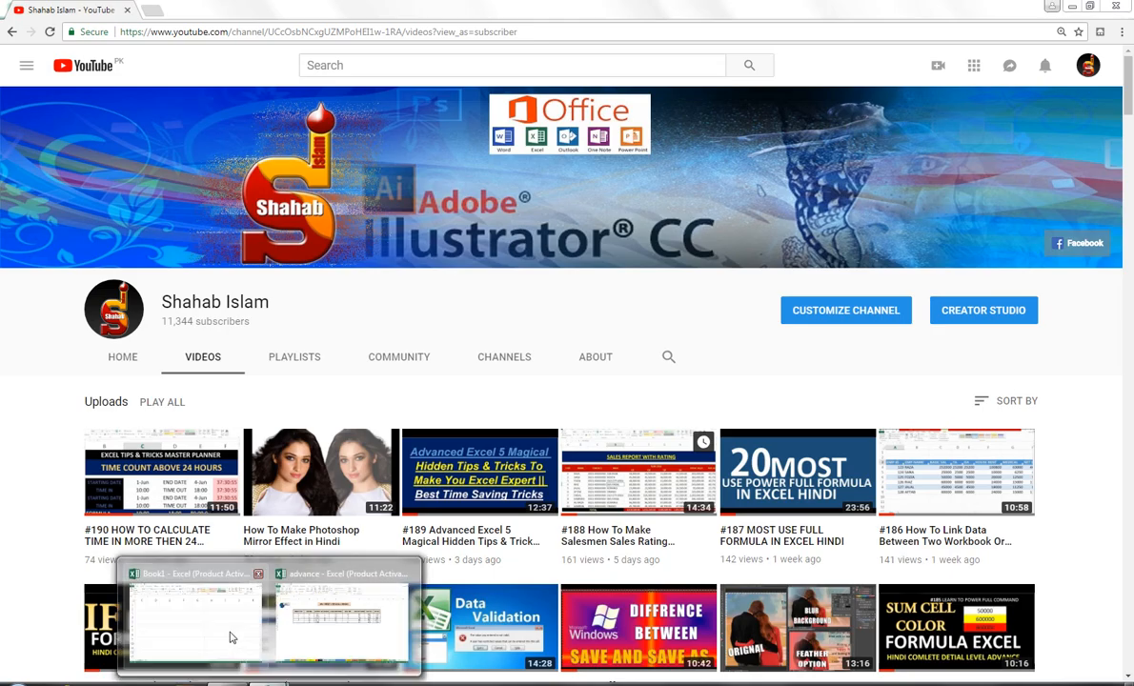
left_click(232, 638)
left_click(138, 278)
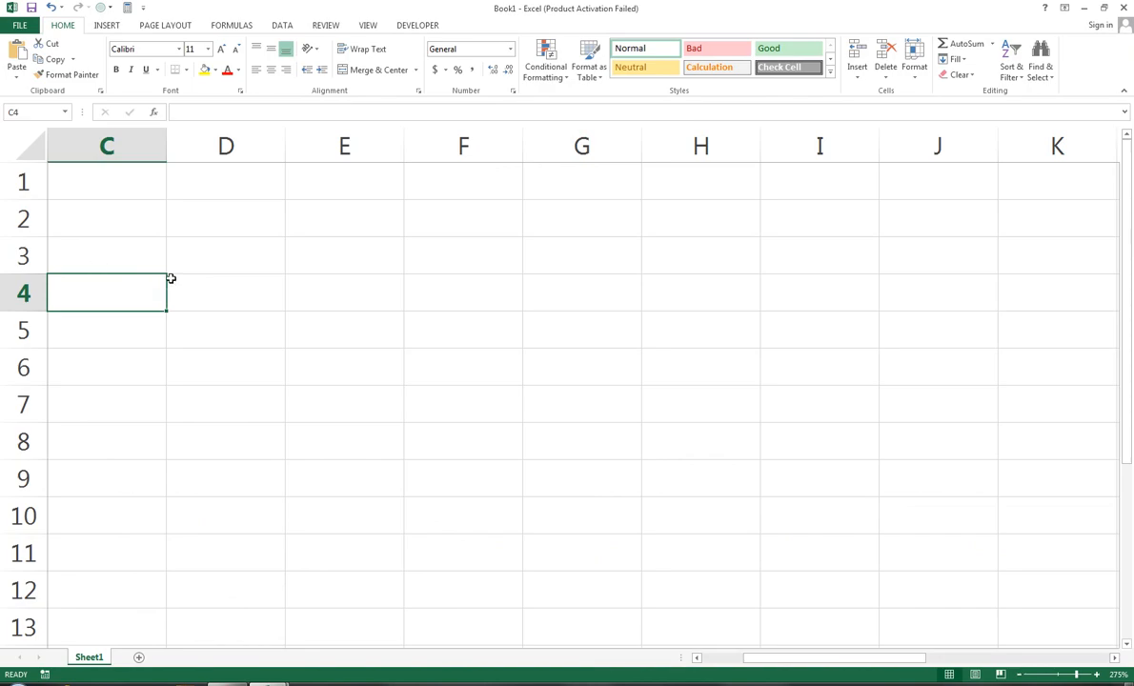
left_click(127, 261)
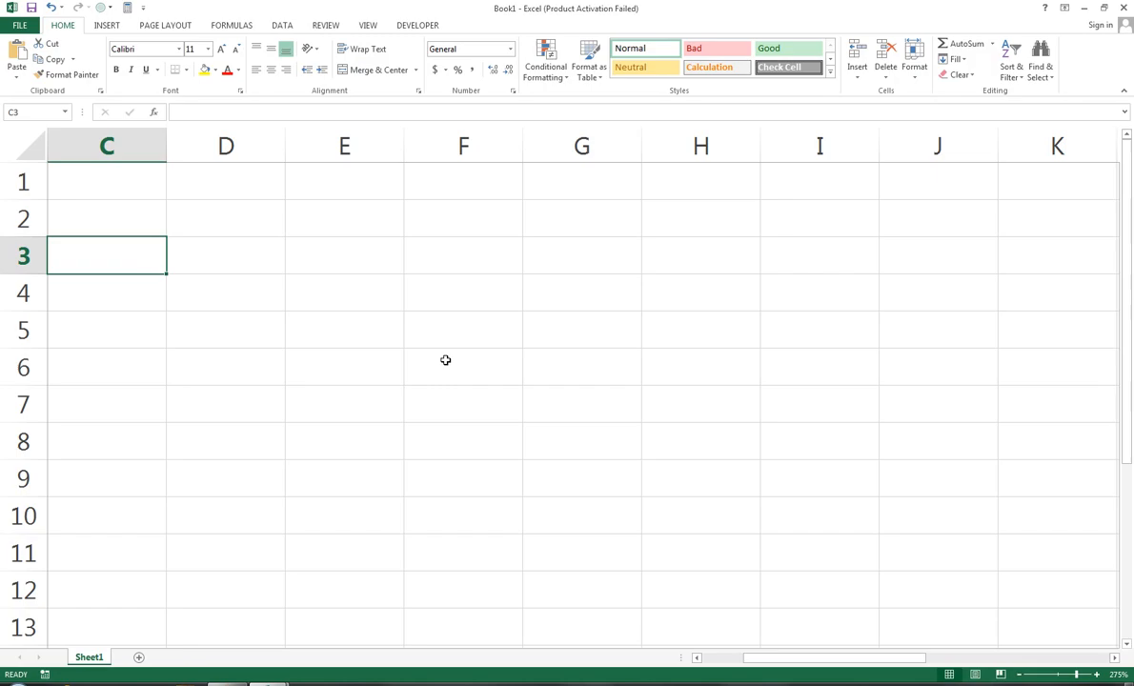
key("Down")
key("Down")
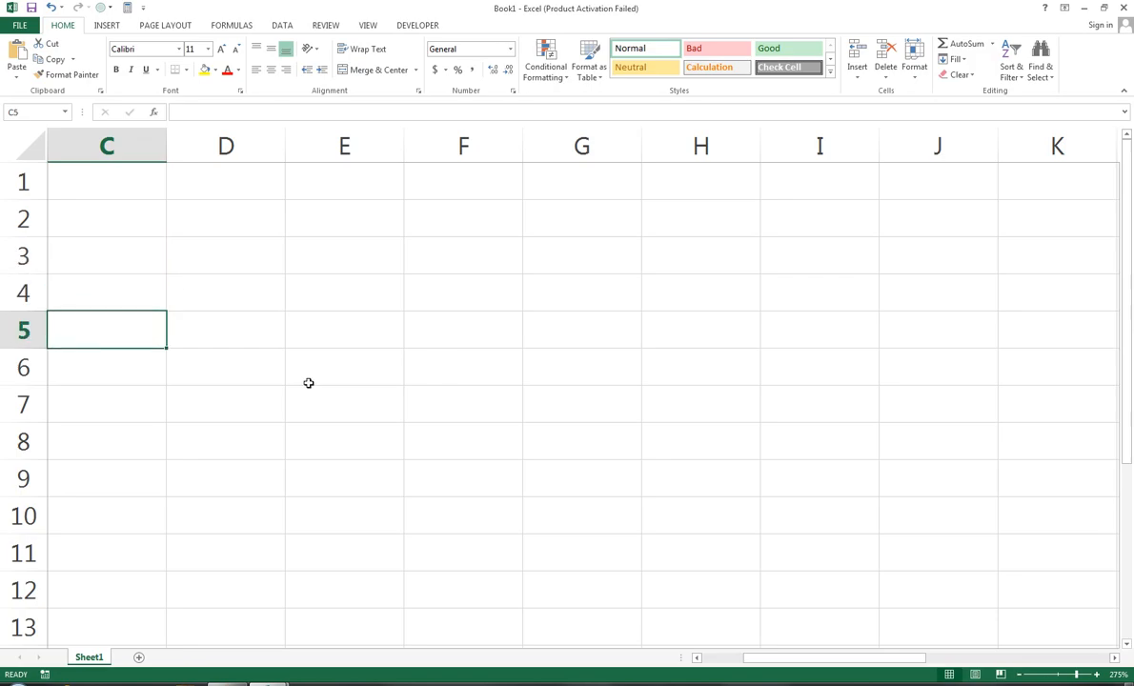
Step: Enter the first slab of a rate table, with <100 in C21 and the rate 5.70 in D21
scroll(229, 395, "down", 5)
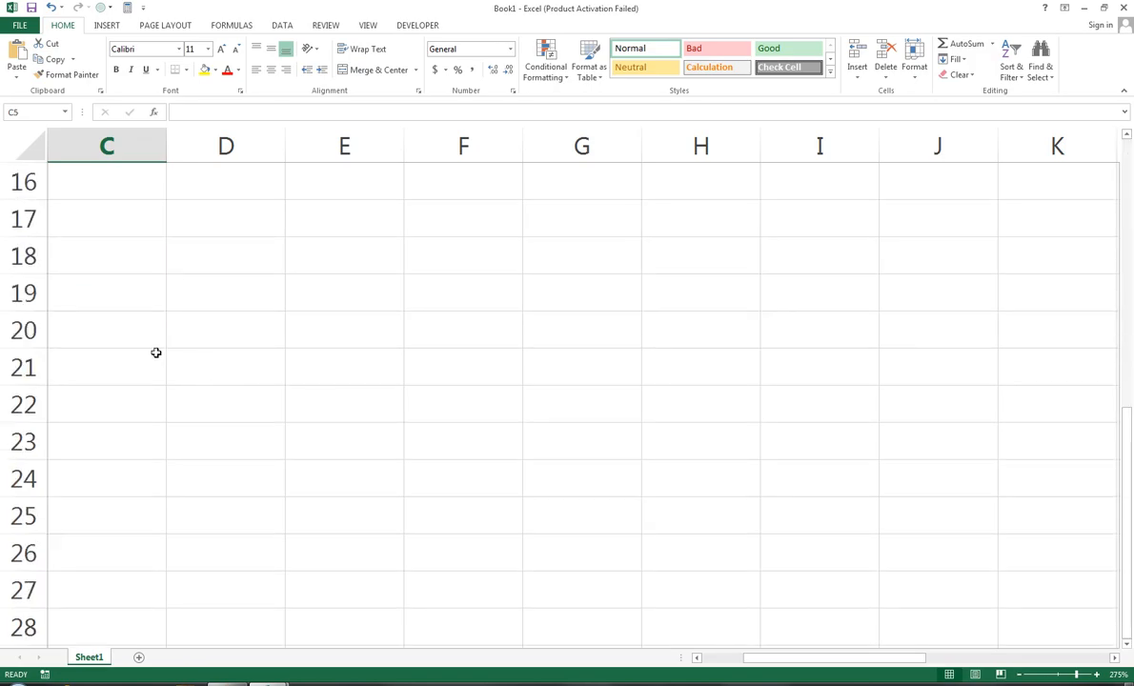
left_click(143, 363)
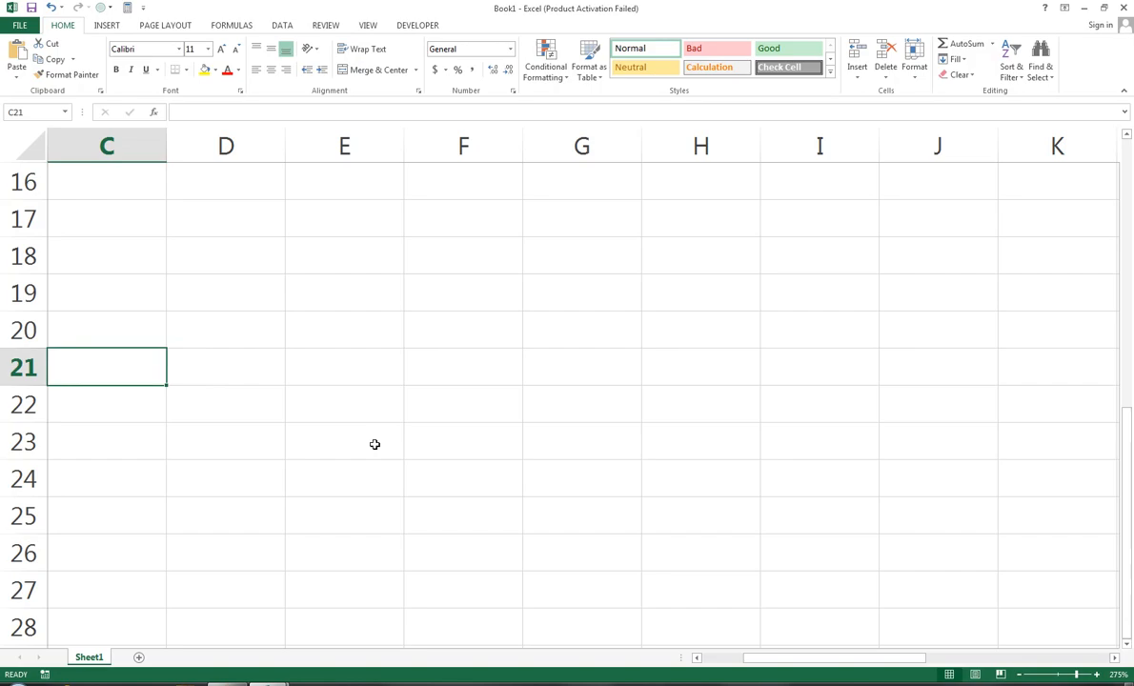
type("<100")
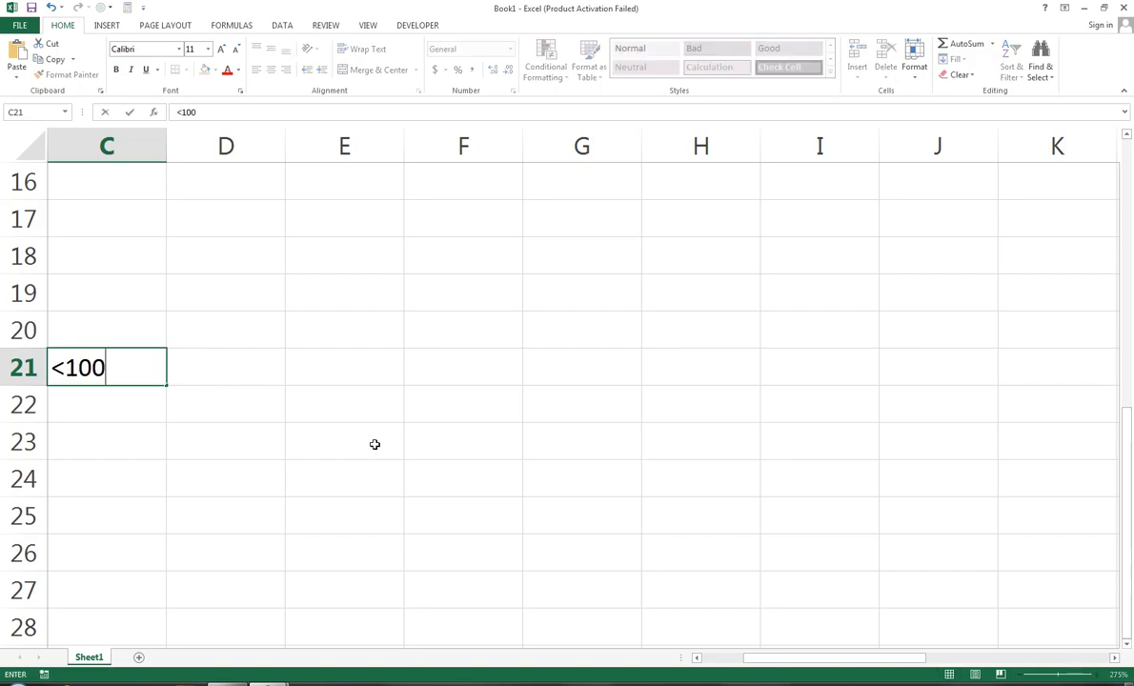
key("Return")
key("Up")
key("Right")
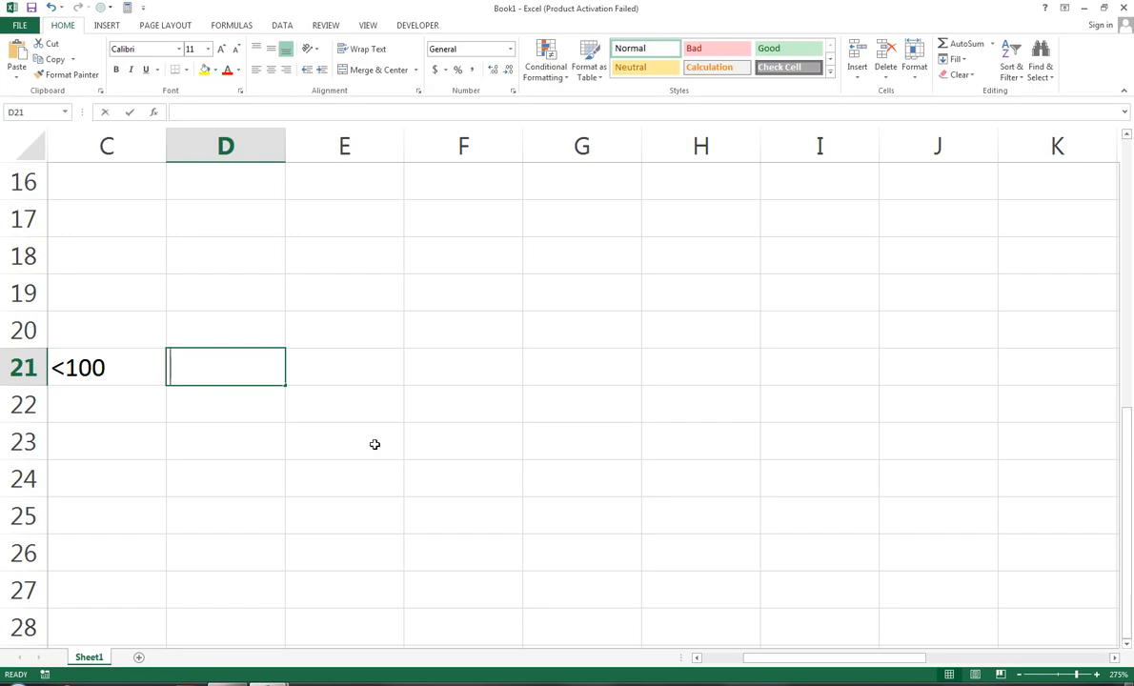
type("5.70")
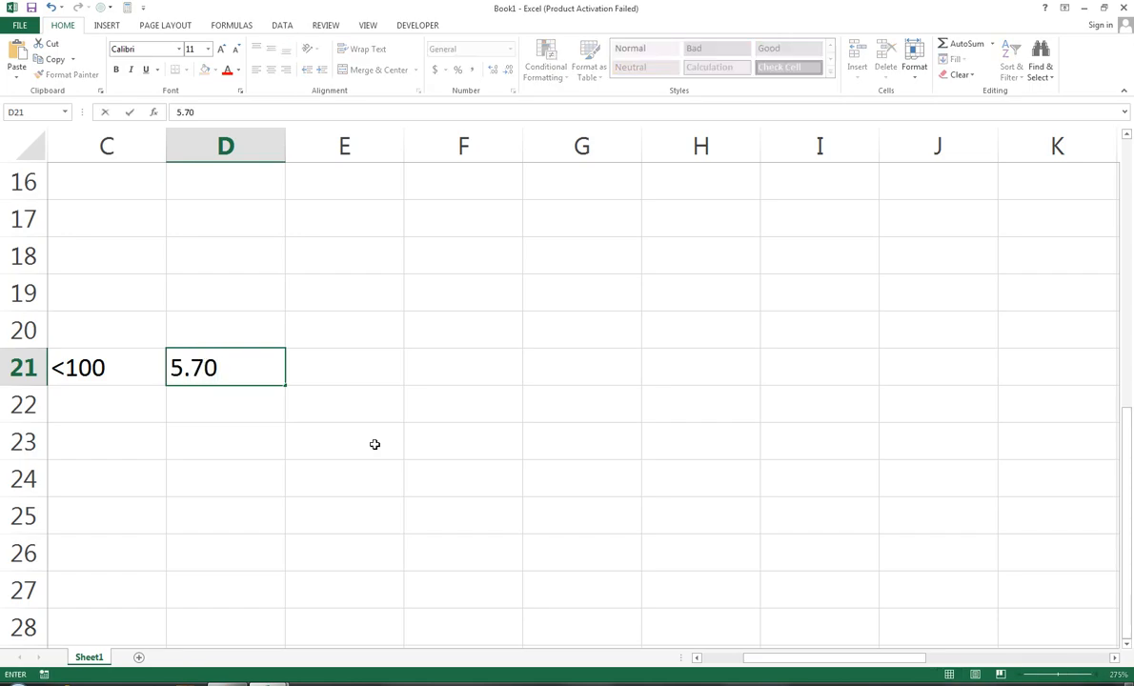
key("Return")
Step: Add the second slab below it, with <200 in C22 and the rate 6.5 in D22
key("Left")
type("<200")
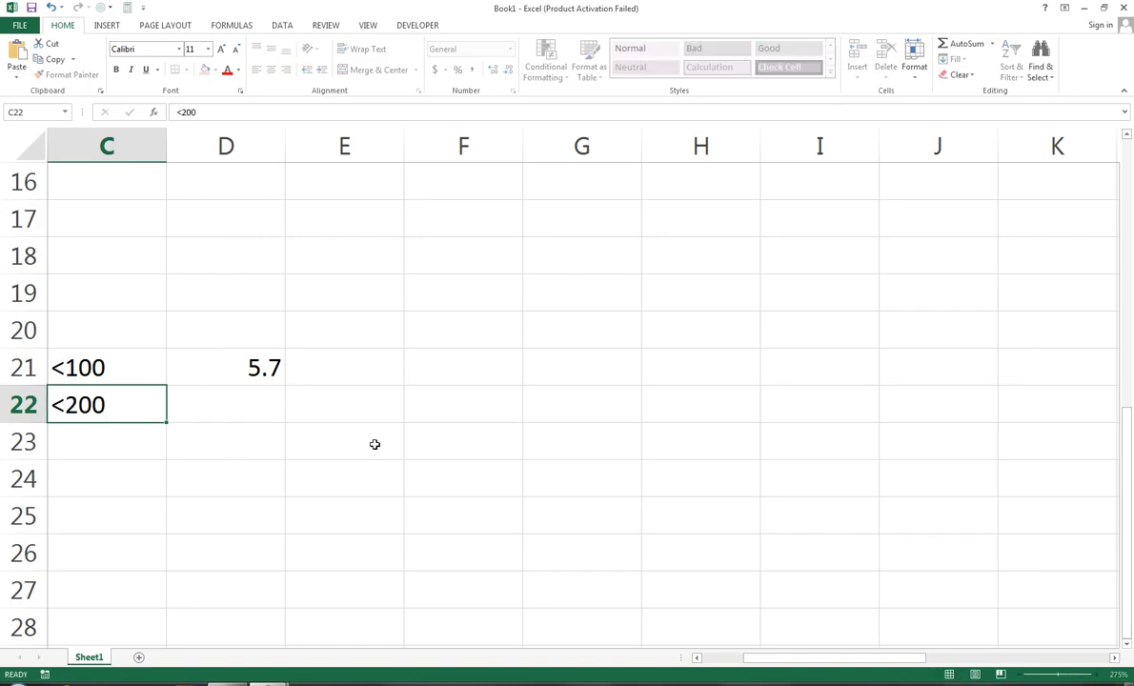
key("Tab")
type("6.5")
key("Return")
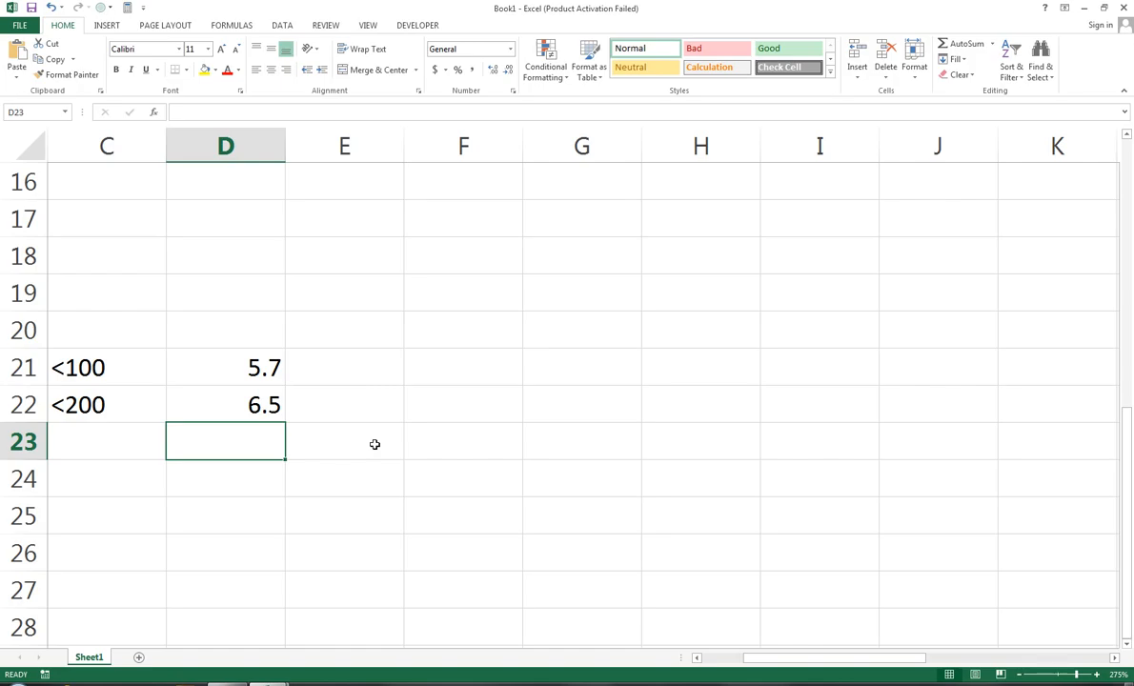
Step: Add the third slab, with <300 in C23 and the rate 7.5 in D23
key("Left")
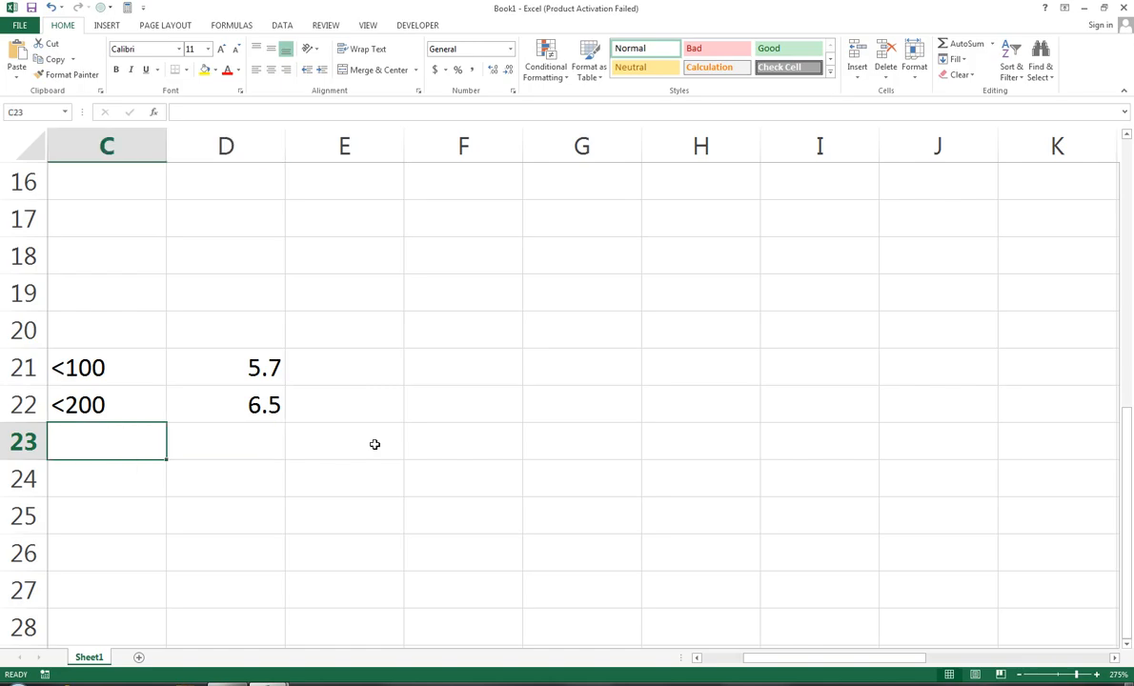
type("<300")
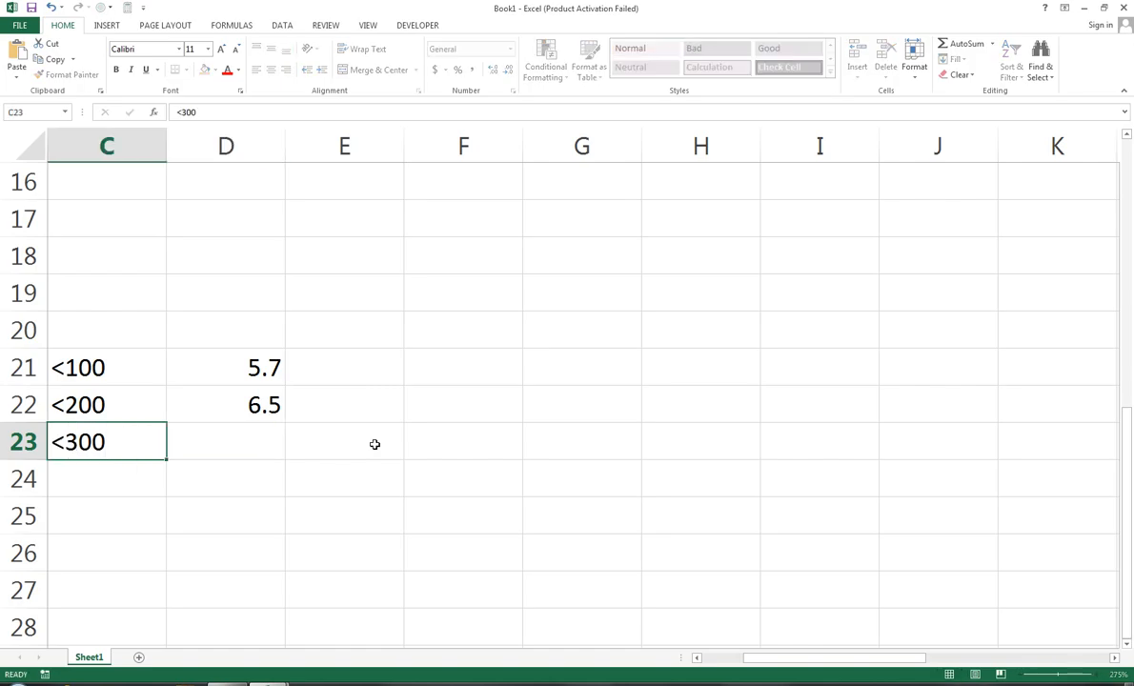
key("Right")
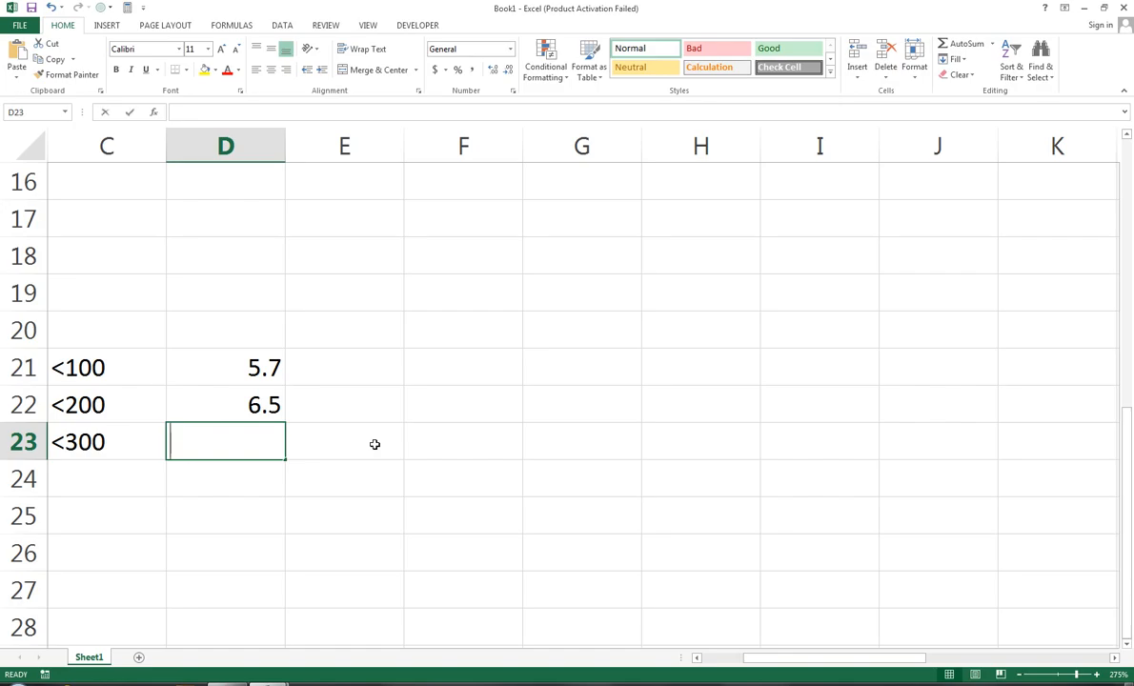
type("7.5")
key("ctrl+Return")
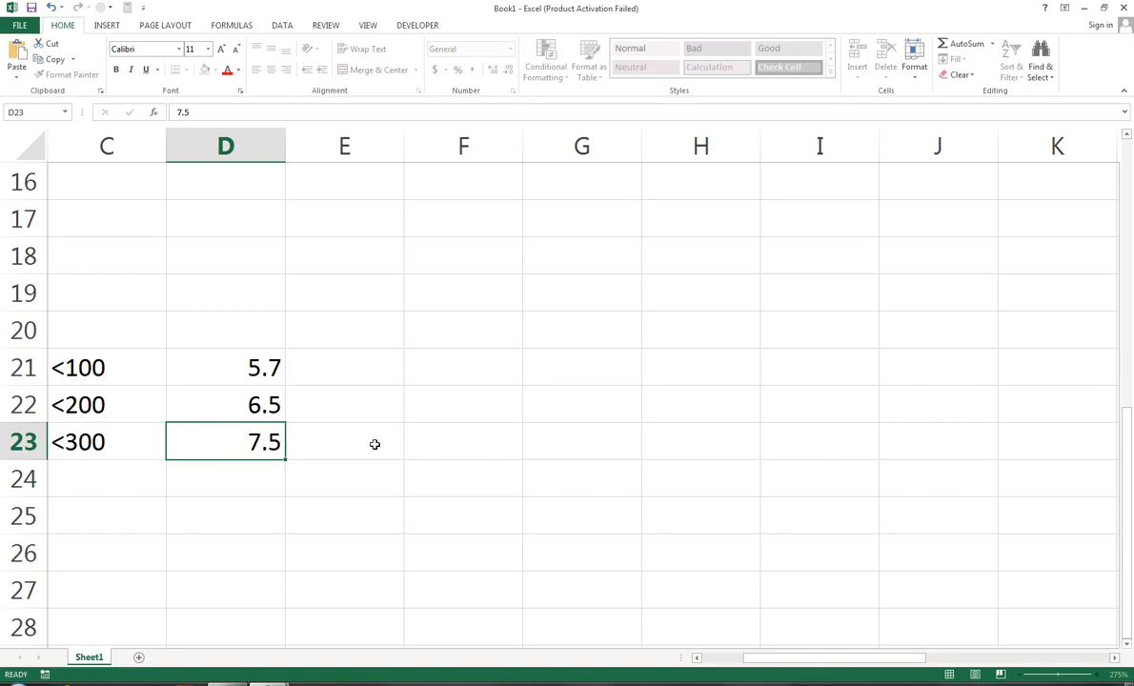
Step: Add the fourth slab, with <600 in C24 and the rate 8.5 in D24
key("Down")
key("Left")
type("<600")
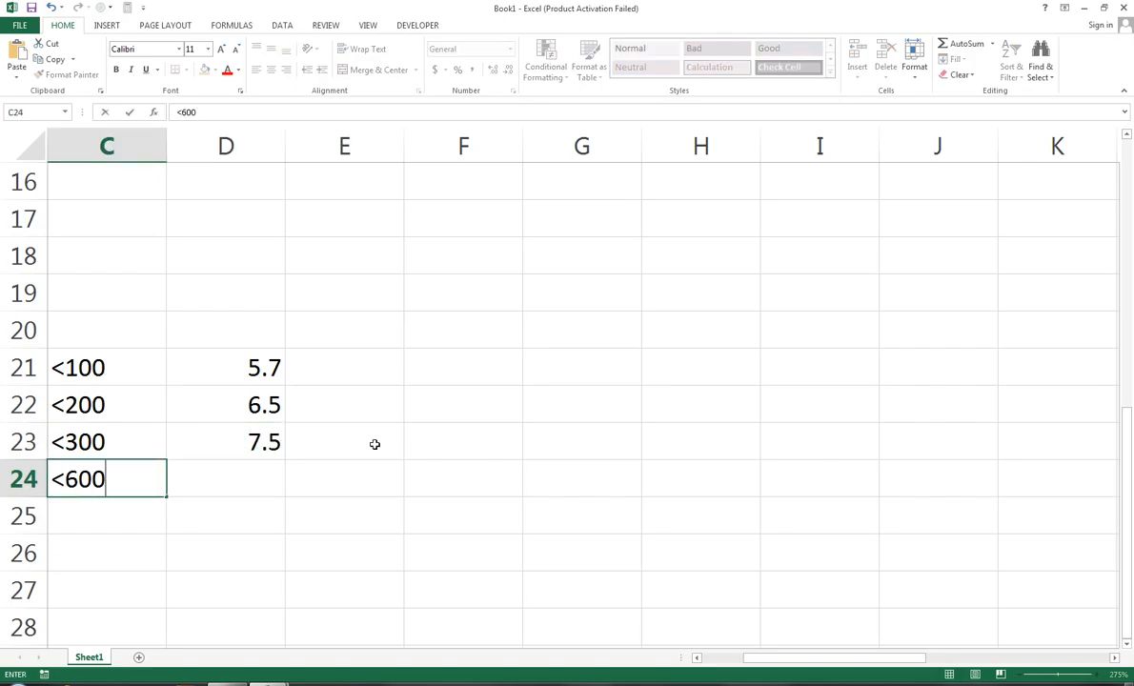
key("Tab")
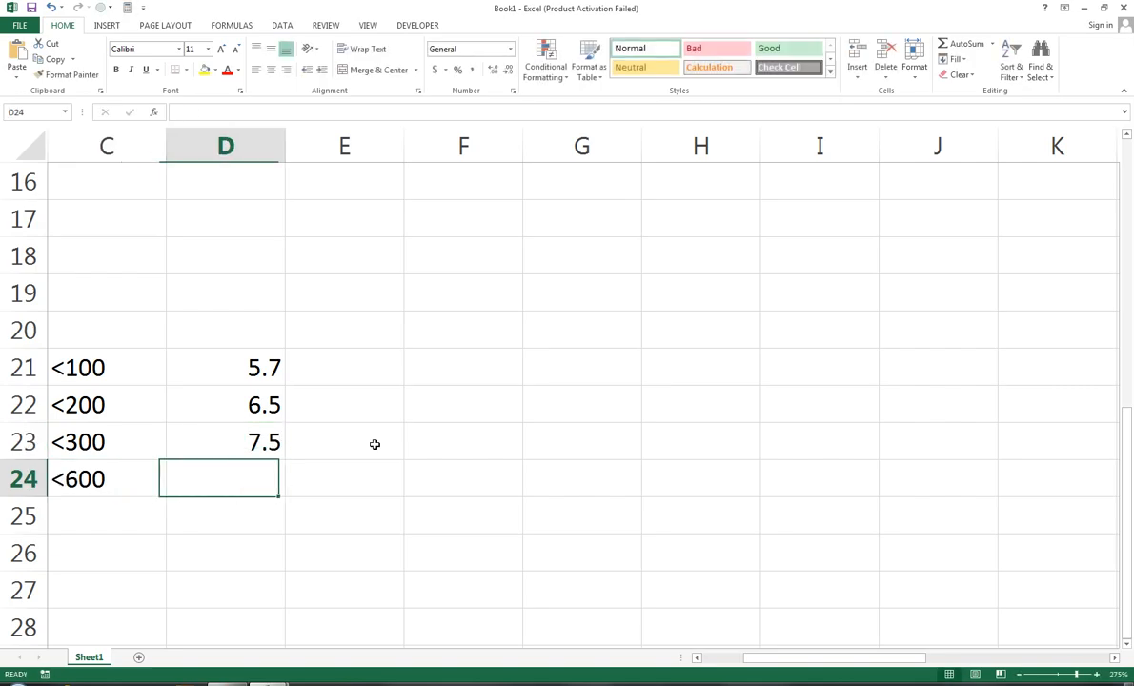
type("8.5")
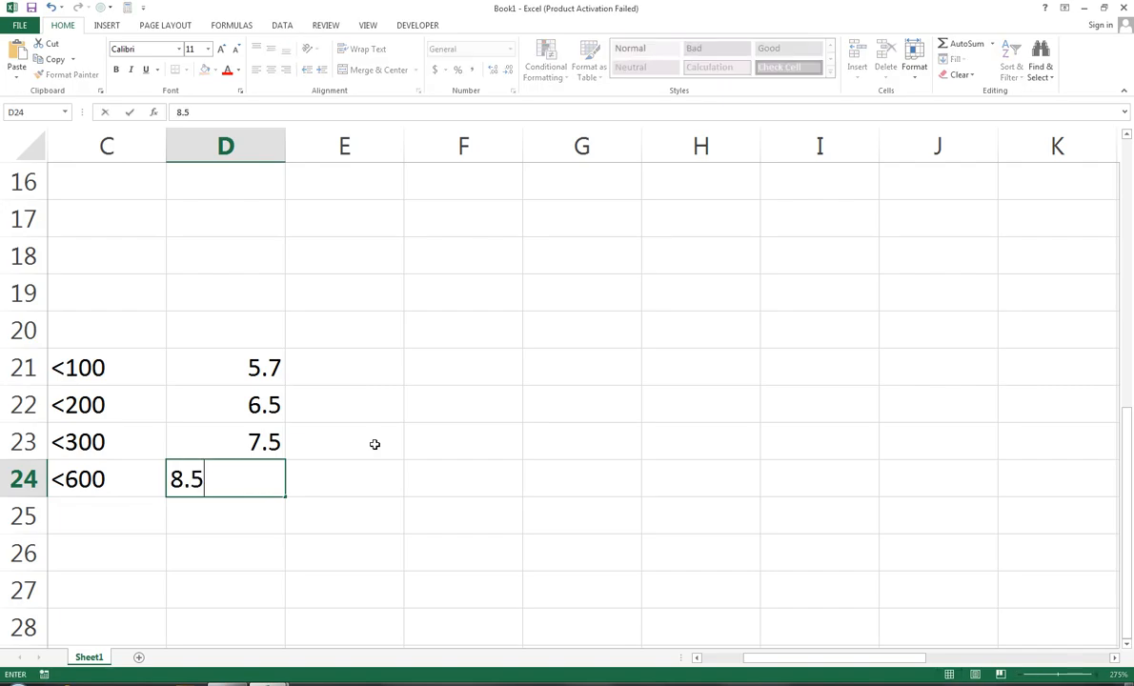
key("ctrl+Return")
Step: Add the fifth slab, with <10000 in C25 and the rate 9.5 in D25
key("Down")
key("Left")
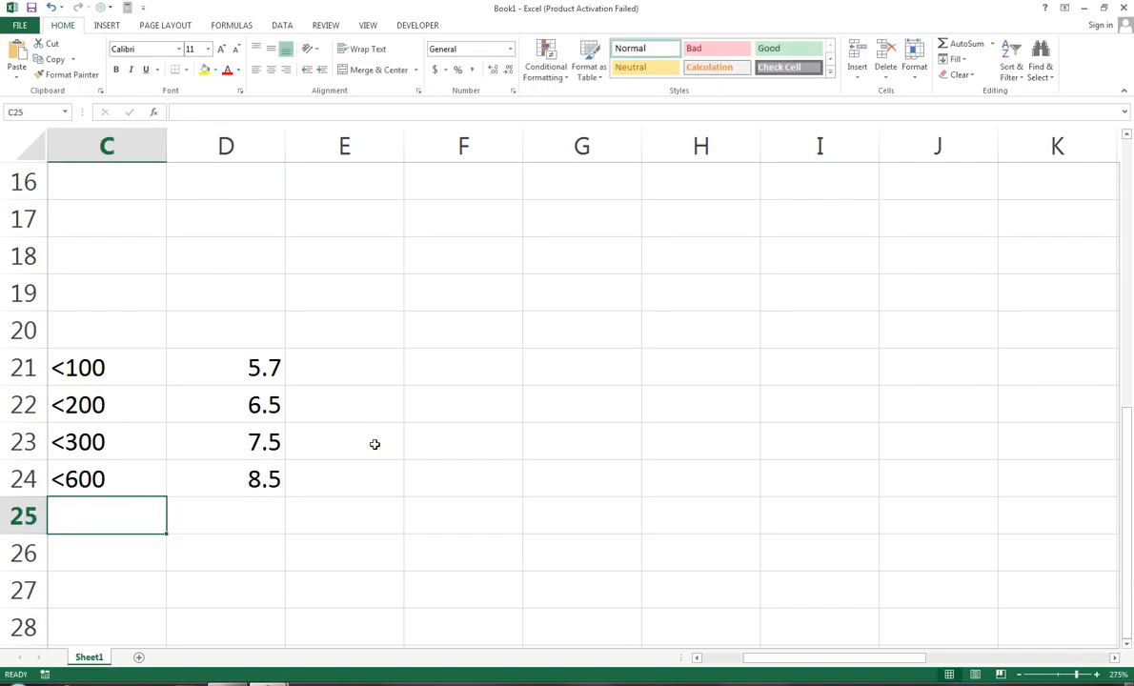
type("<10000")
key("Tab")
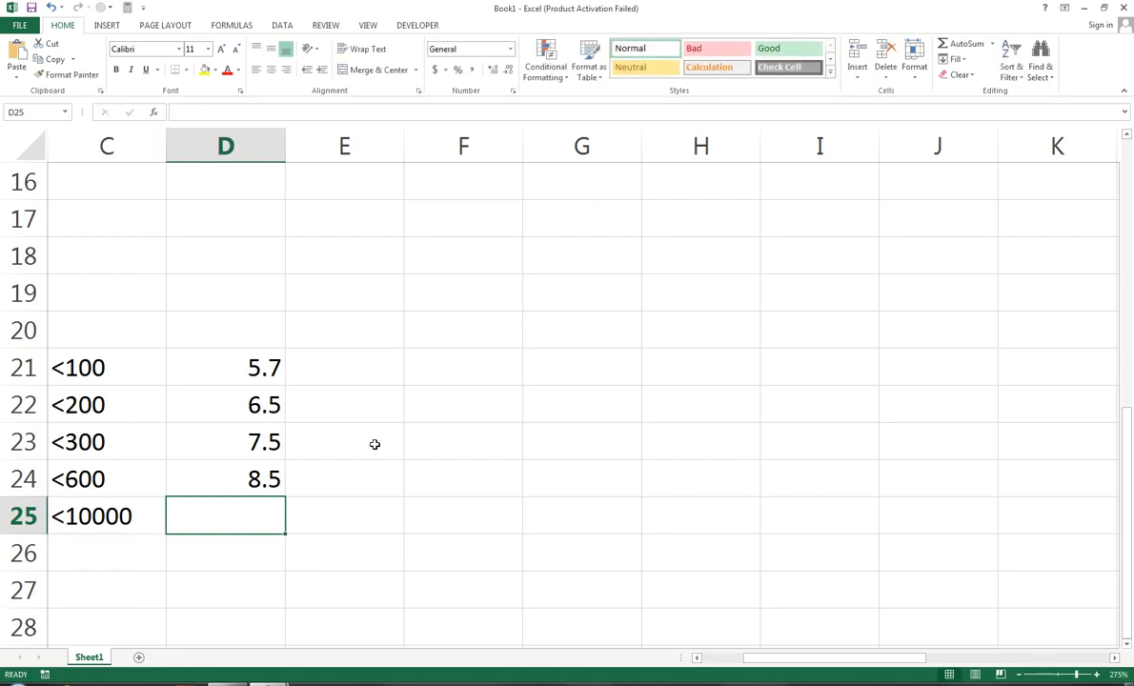
type("9.5")
key("Return")
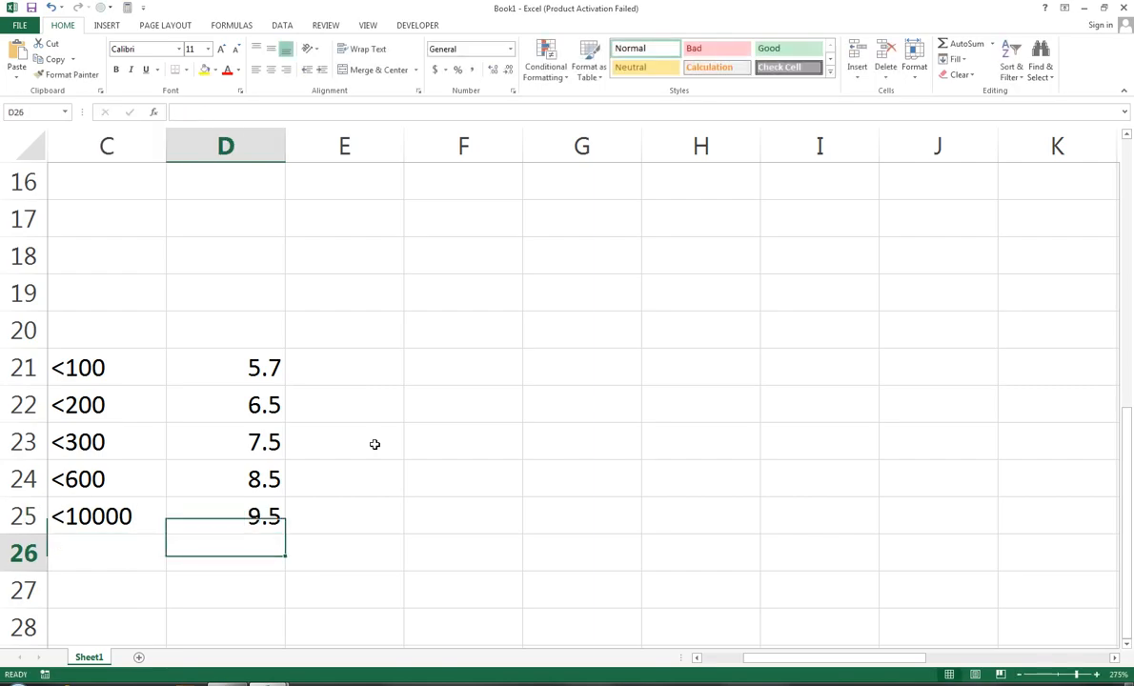
Step: Enter > in C26 as the start of the last slab condition and correct C25 to <1000
key("Left")
type(">")
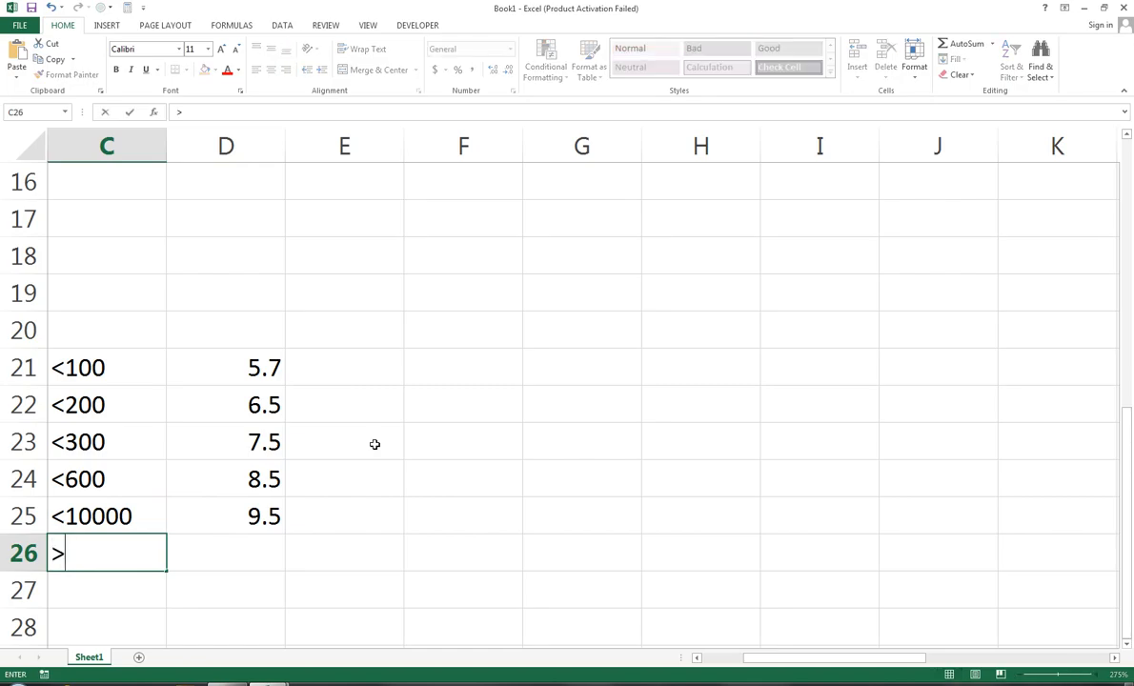
key("Up")
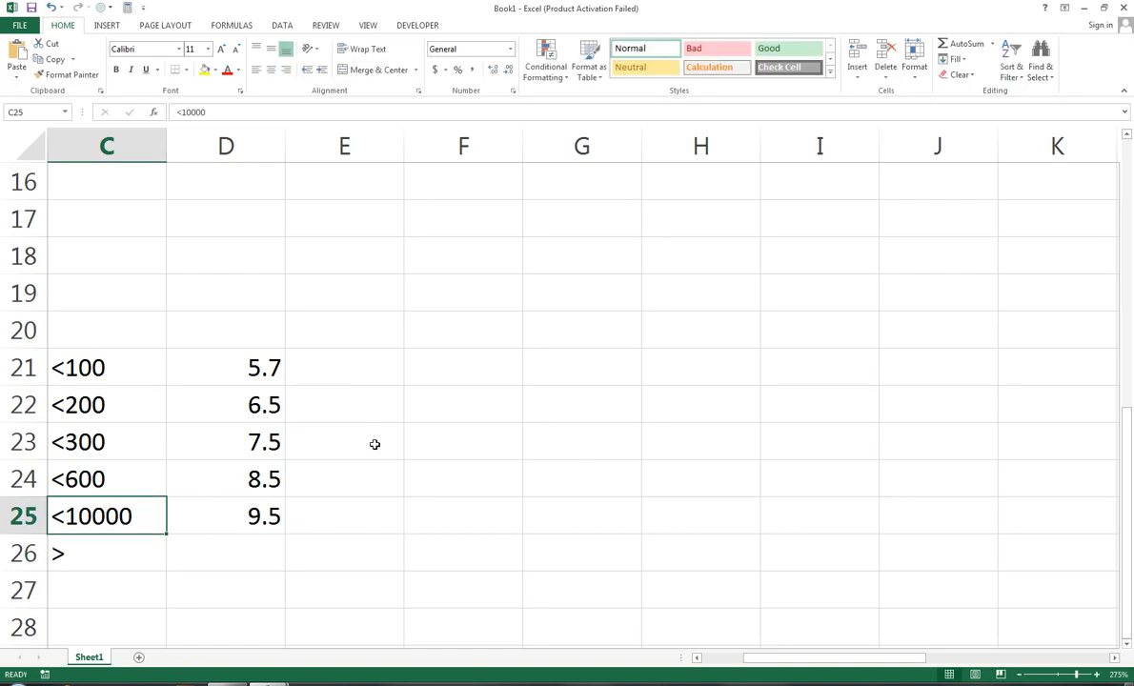
type("<1000")
key("Return")
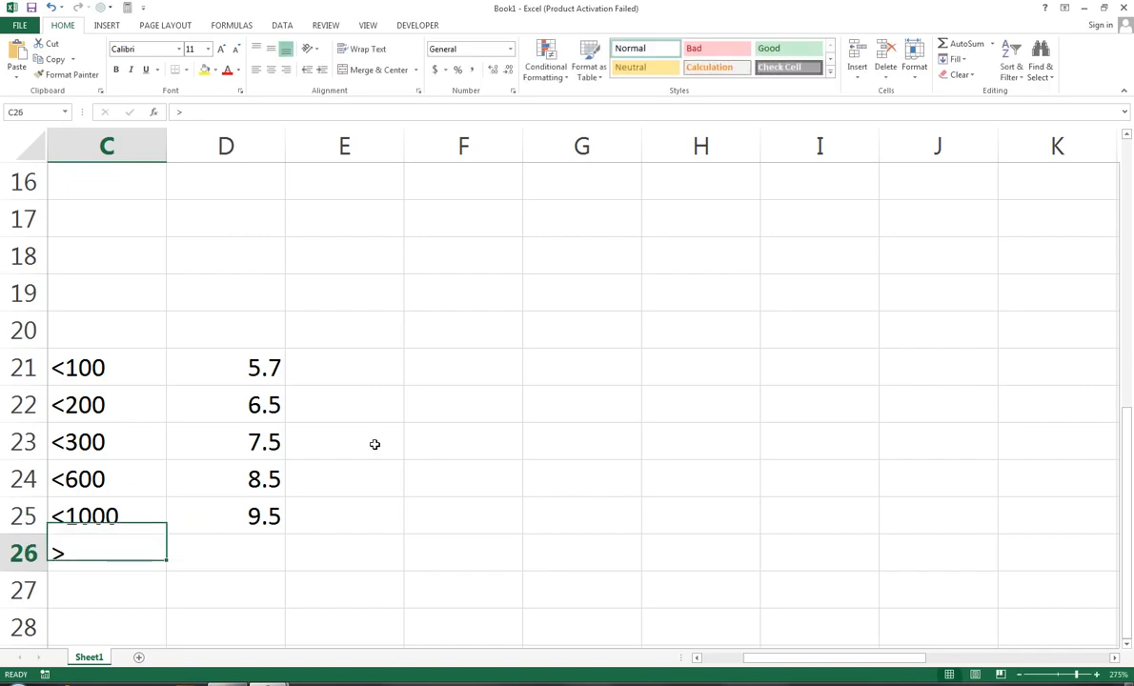
Step: Complete the condition in C26 as >=1000 and enter its rate 10.5 in D26
key("Down")
key("Up")
key("F2")
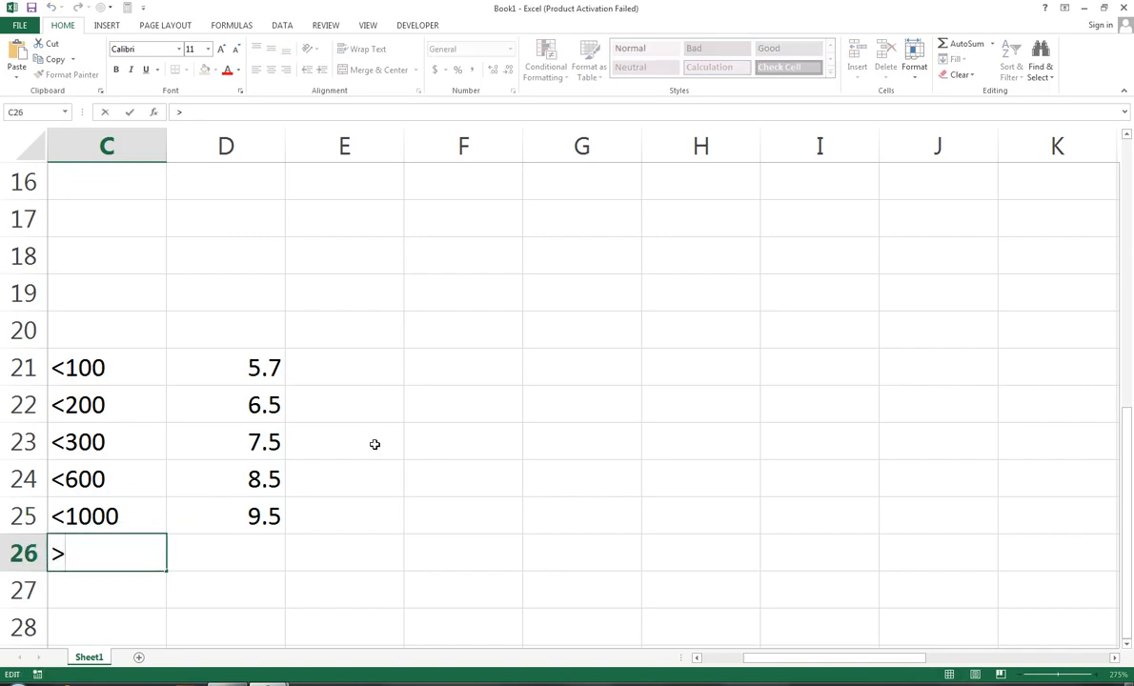
type("=1000")
key("ctrl+Return")
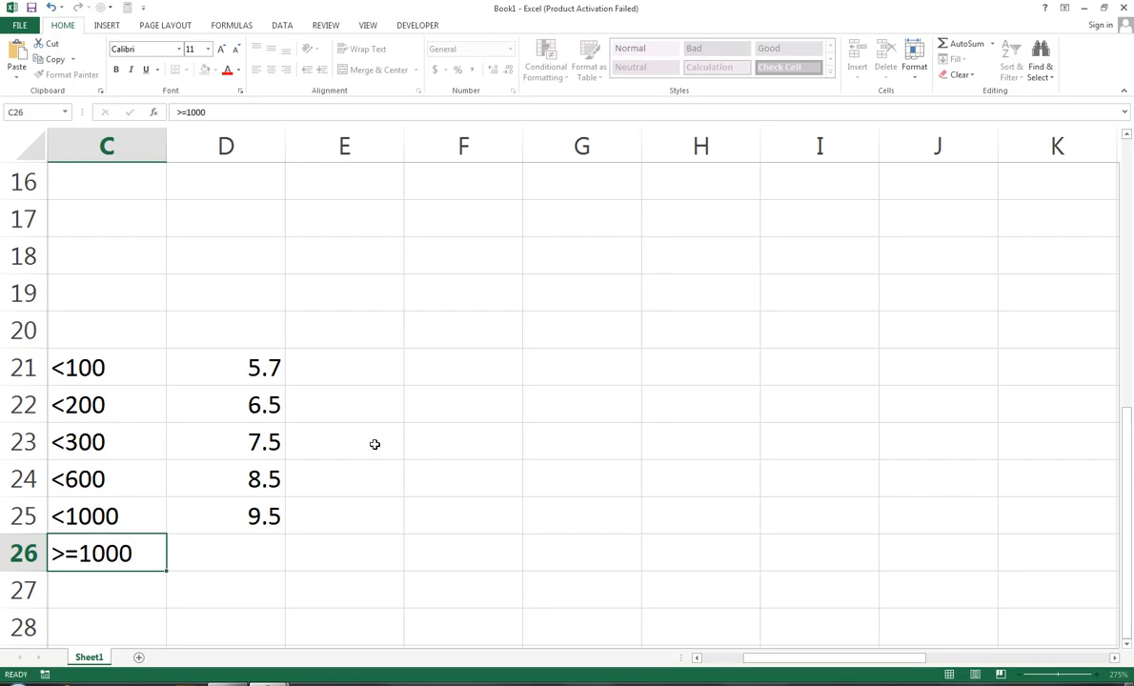
key("Right")
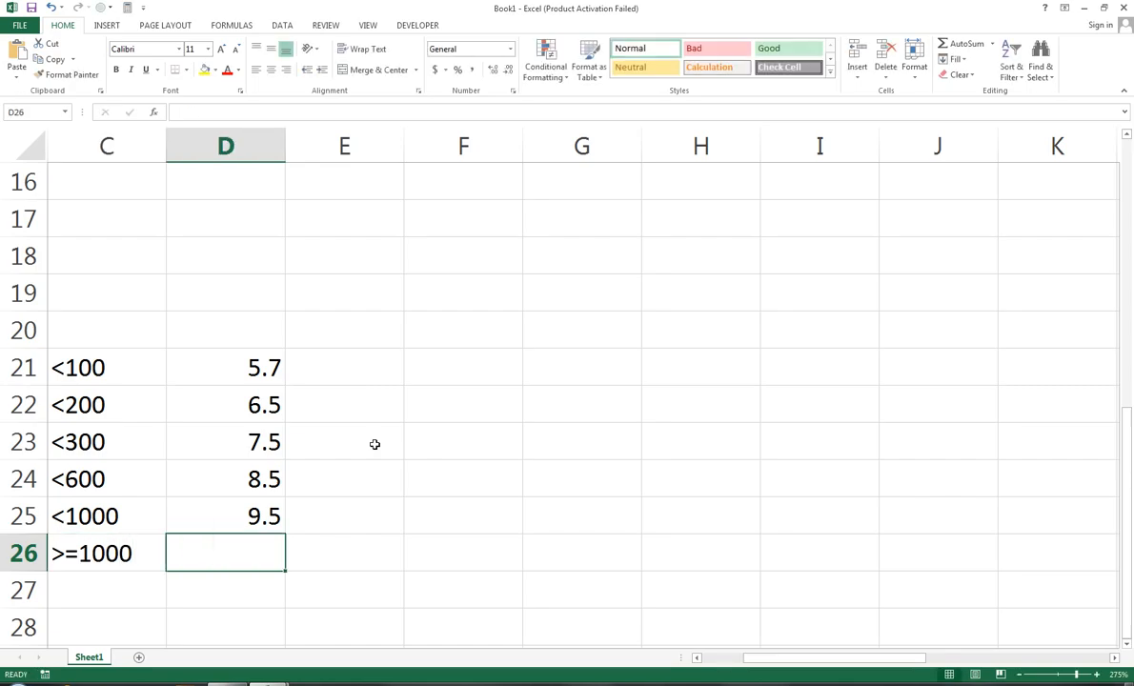
type("1.")
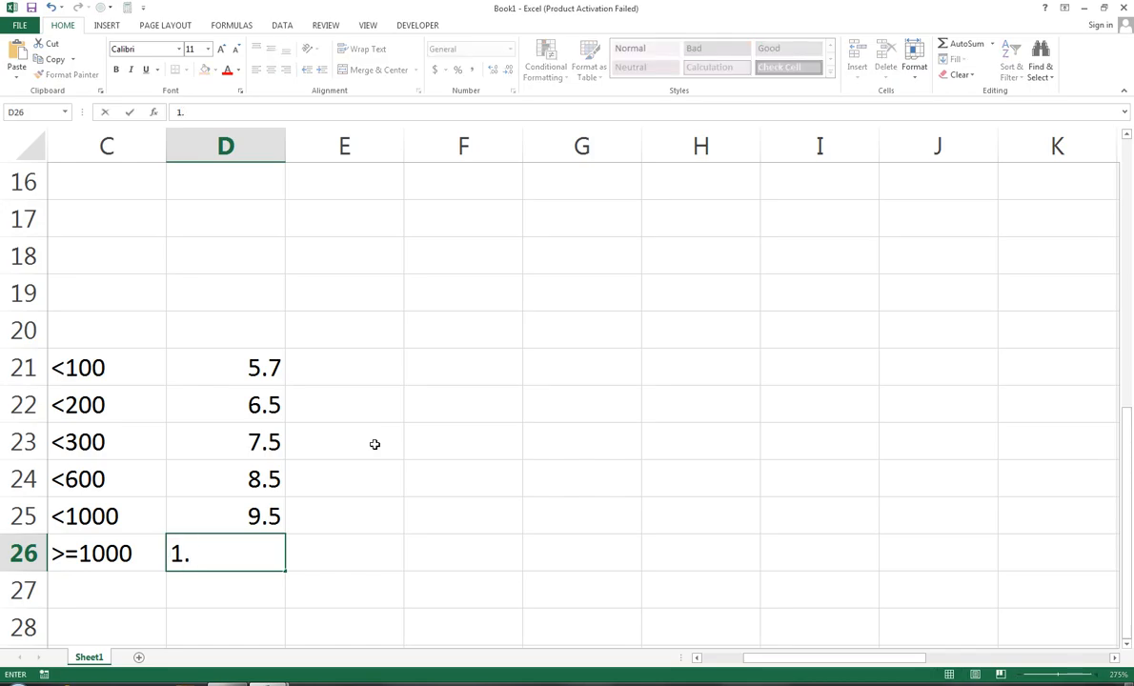
key("BackSpace")
type("0.5")
key("ctrl+Return")
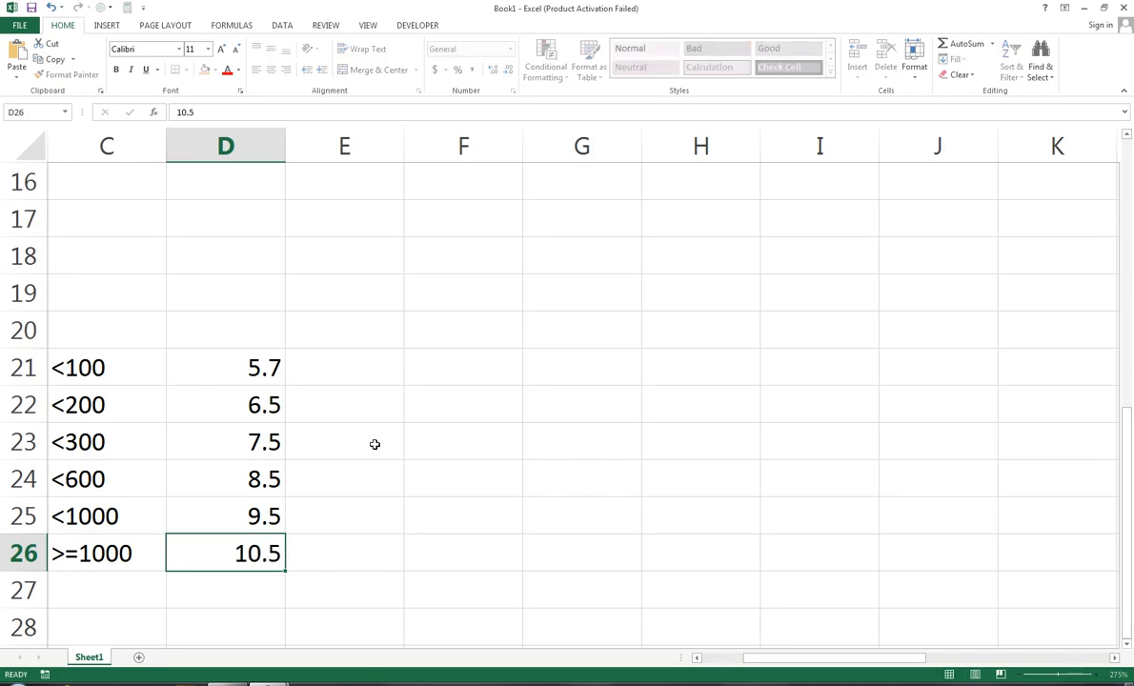
key("Down")
key("Left")
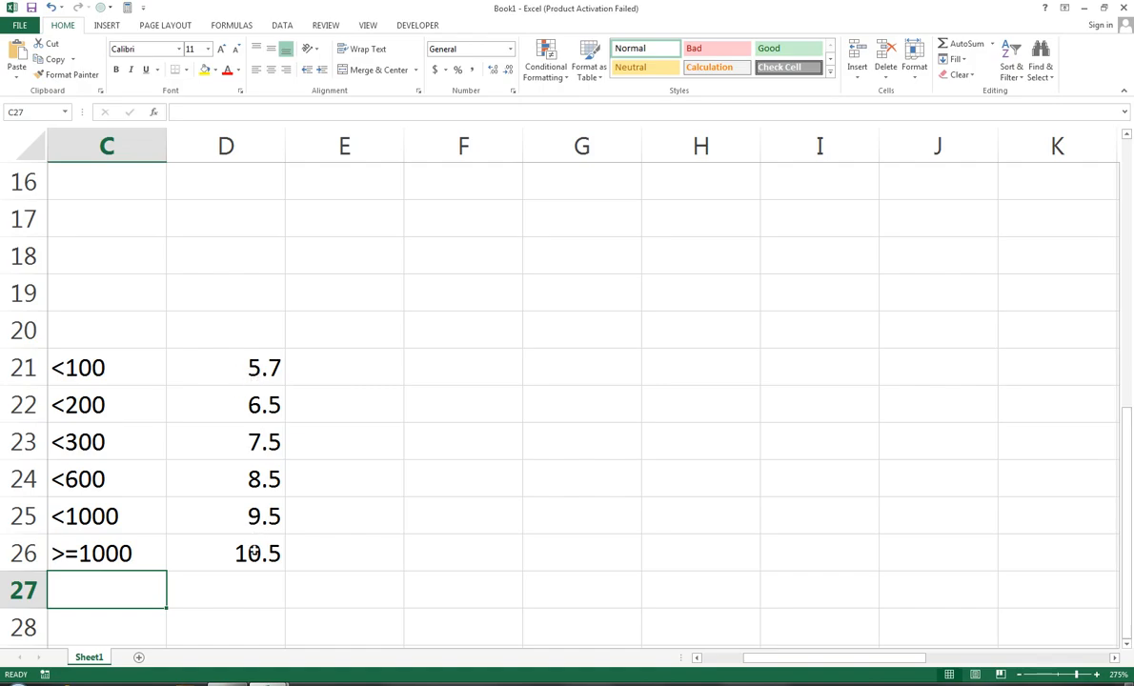
Step: Start the meter table's header row above the slab rates with the heading Meter no in D5
scroll(244, 561, "up", 1)
scroll(244, 560, "up", 3)
scroll(244, 559, "down", 3)
scroll(239, 472, "up", 5)
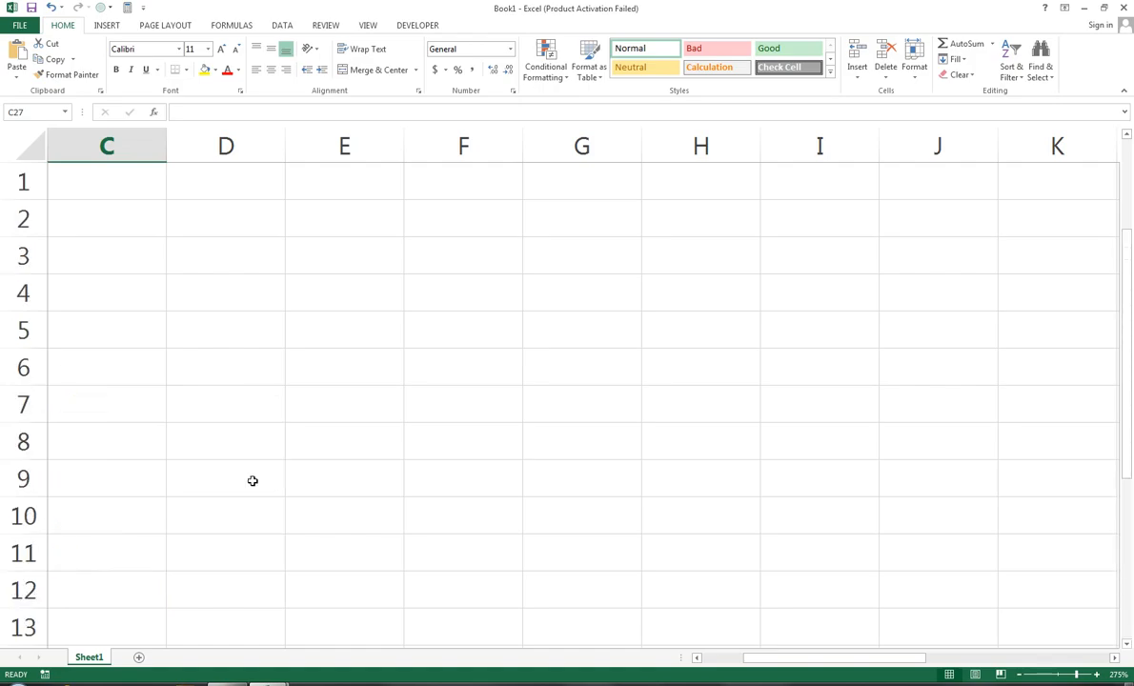
left_click(182, 315)
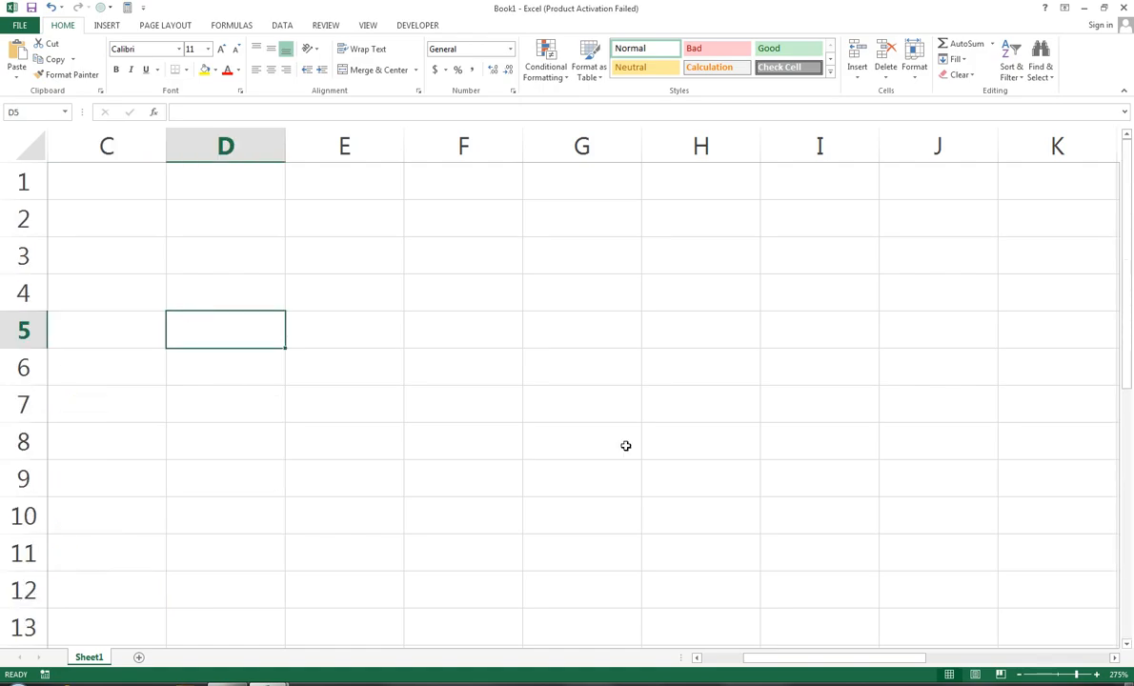
type("meter")
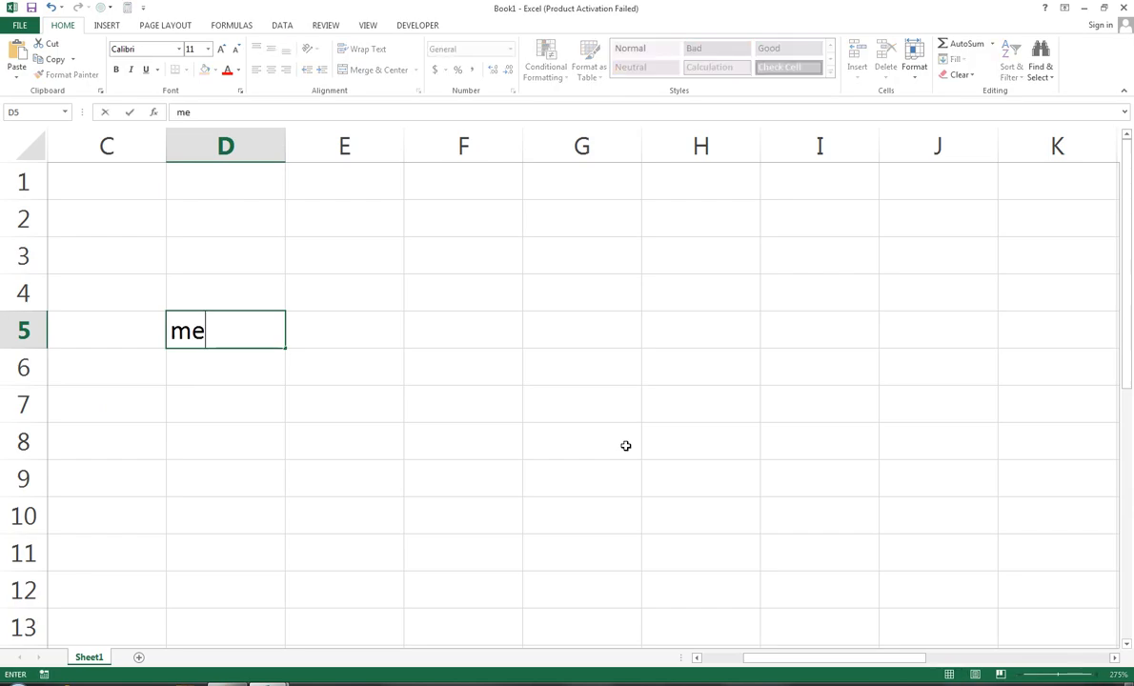
key("BackSpace")
key("BackSpace")
key("BackSpace")
key("BackSpace")
key("BackSpace")
type("Meter nO")
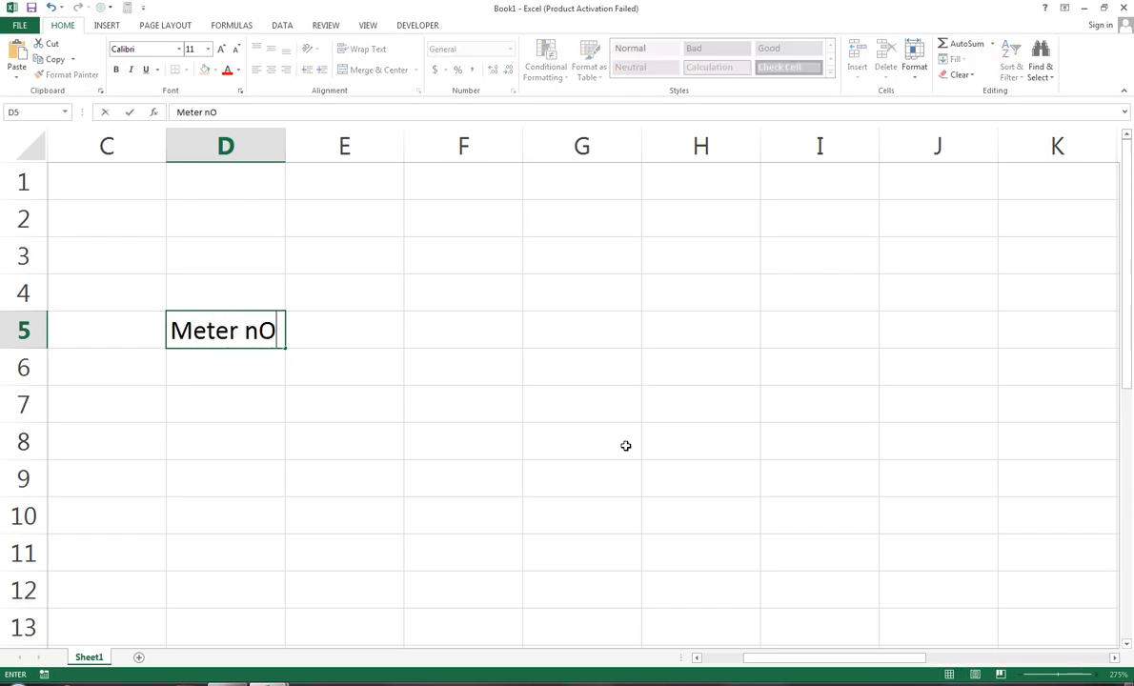
key("BackSpace")
key("BackSpace")
key("BackSpace")
key("BackSpace")
type("r no")
key("Tab")
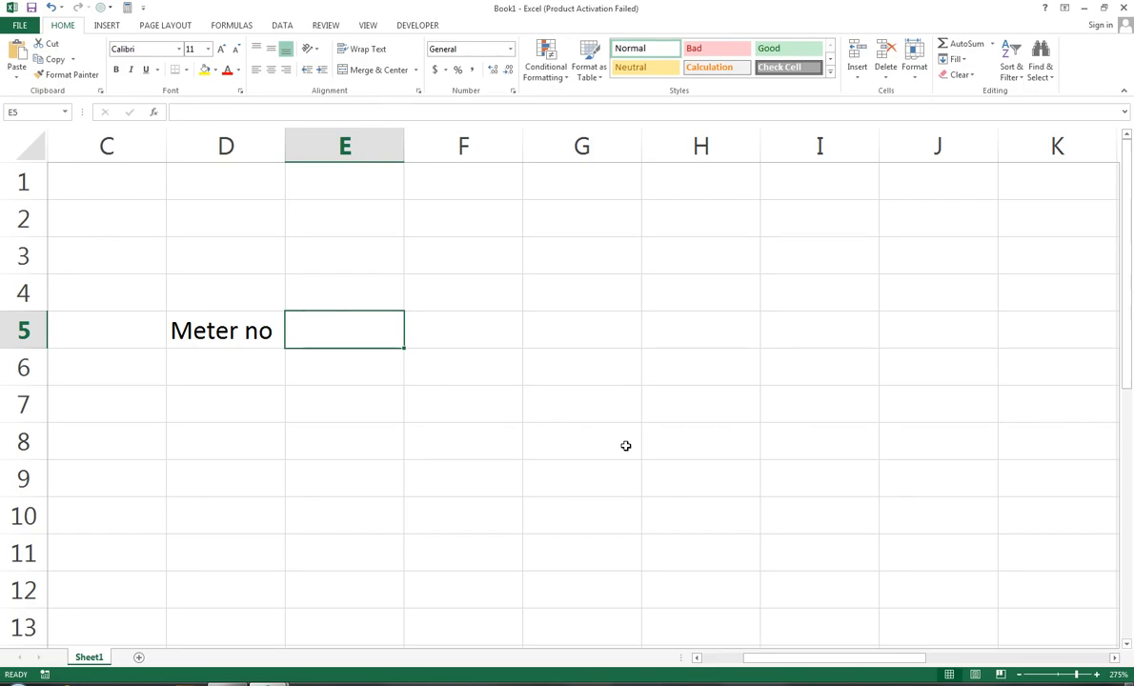
Step: Add the headings Location in E5 and per unit in F5
type("Location")
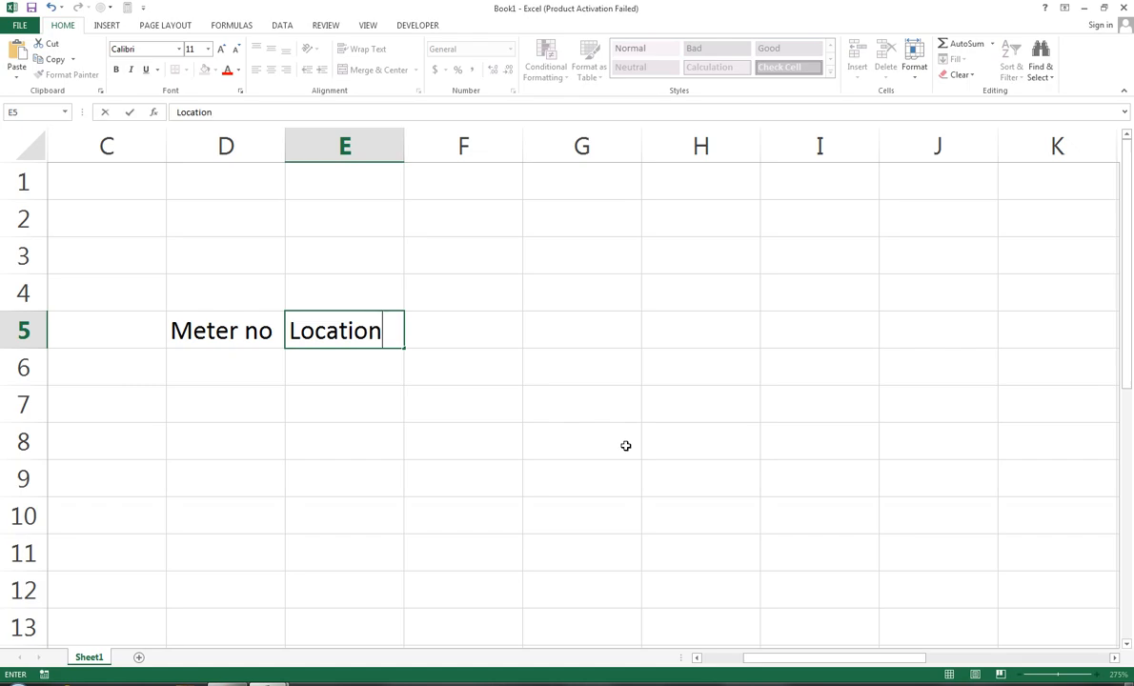
key("ctrl+Return")
key("Tab")
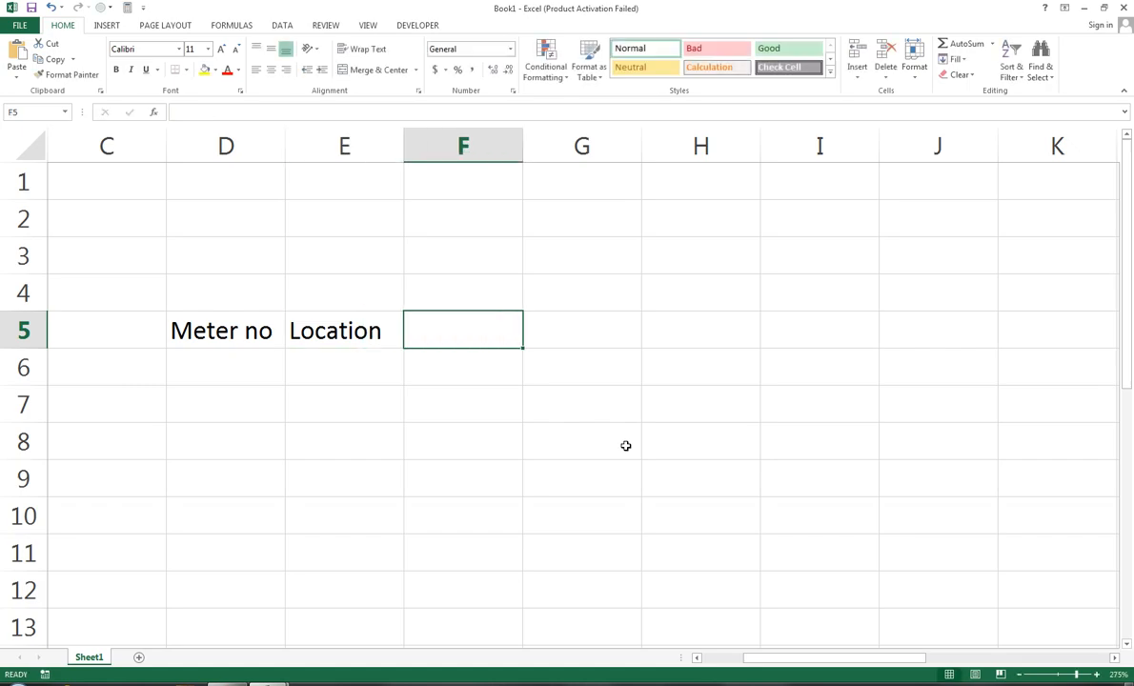
type("per u")
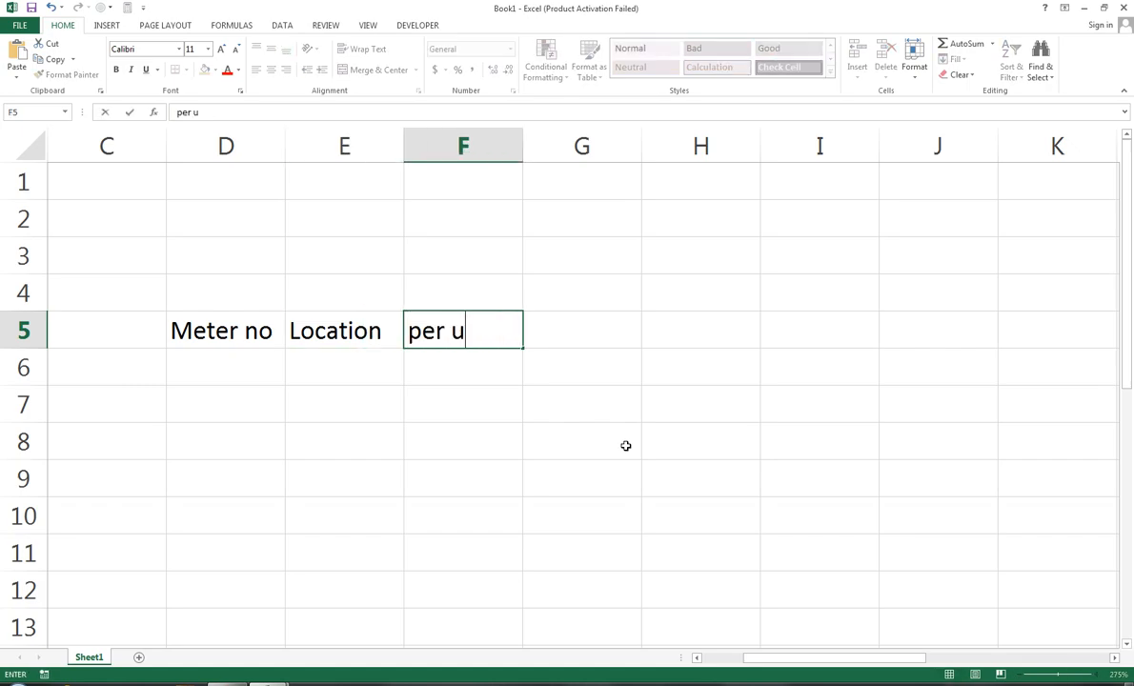
type("nit")
key("Tab")
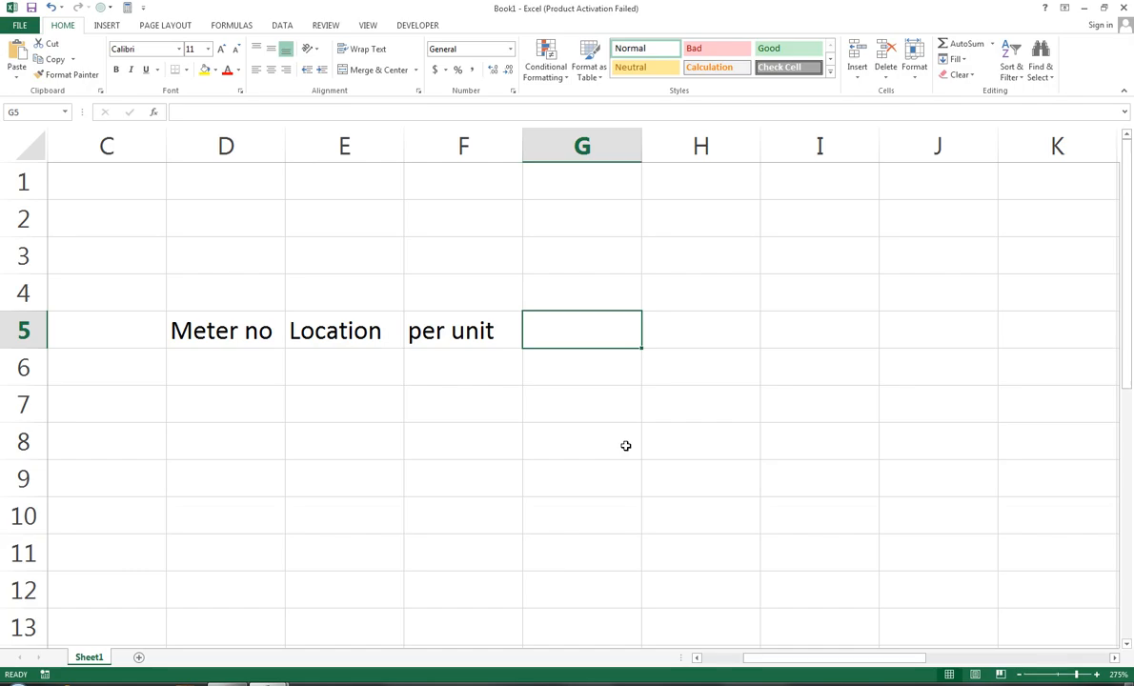
Step: Enter the heading current unit in G5
type("current unt")
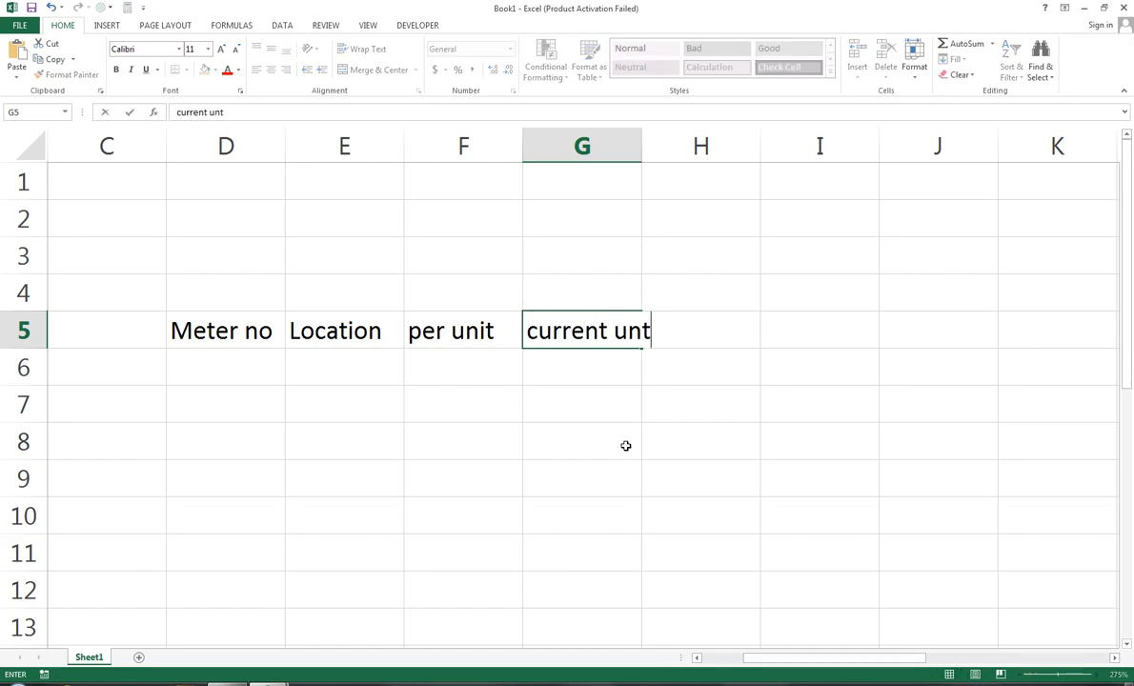
key("BackSpace")
type("it")
key("Return")
Step: Change the F5 heading to pervious unit and widen columns F and G to fit their headings
key("Right")
key("Right")
key("Up")
key("F2")
key("Left")
key("Left")
key("Left")
key("Left")
key("Left")
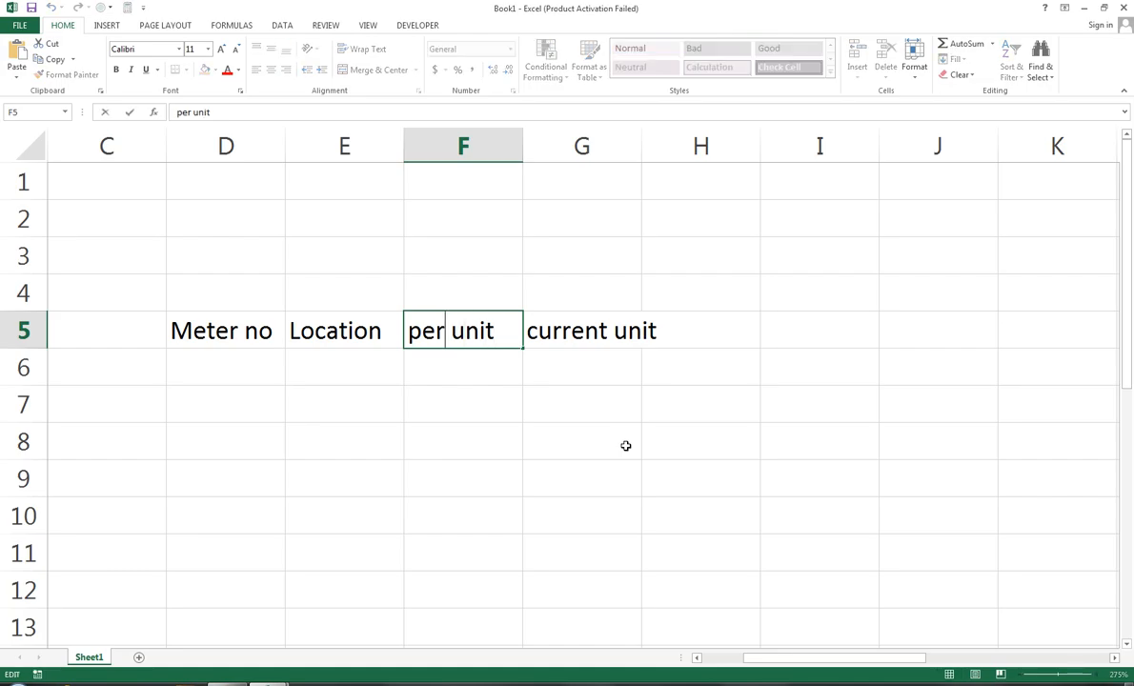
type("vi")
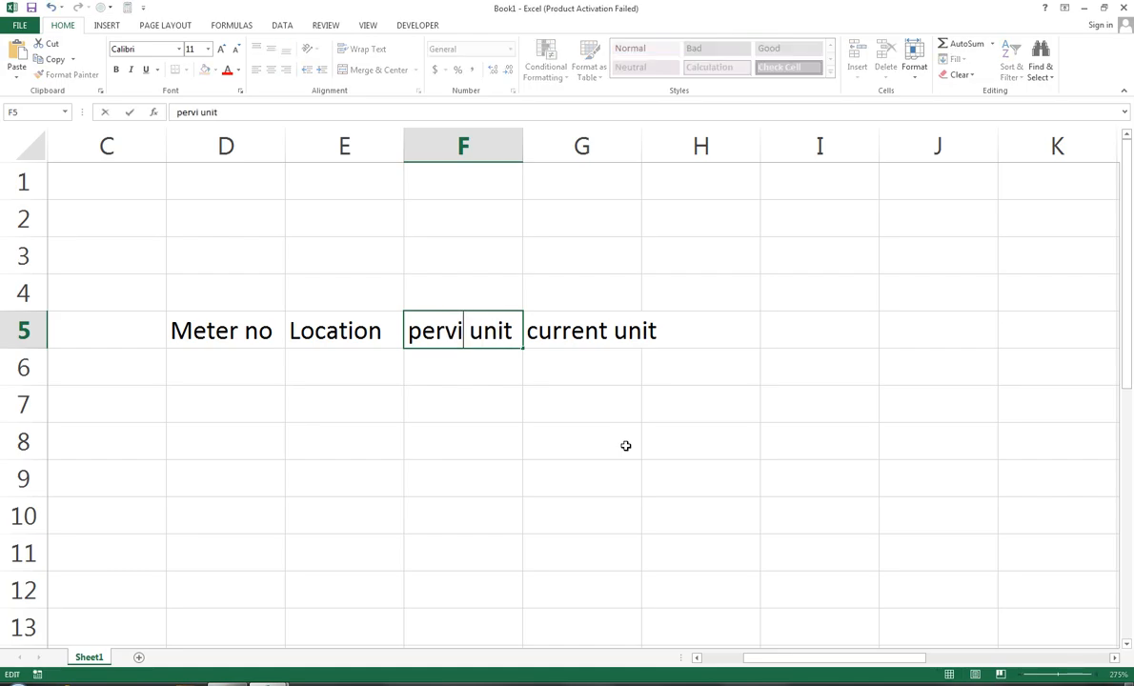
type("ous")
key("Tab")
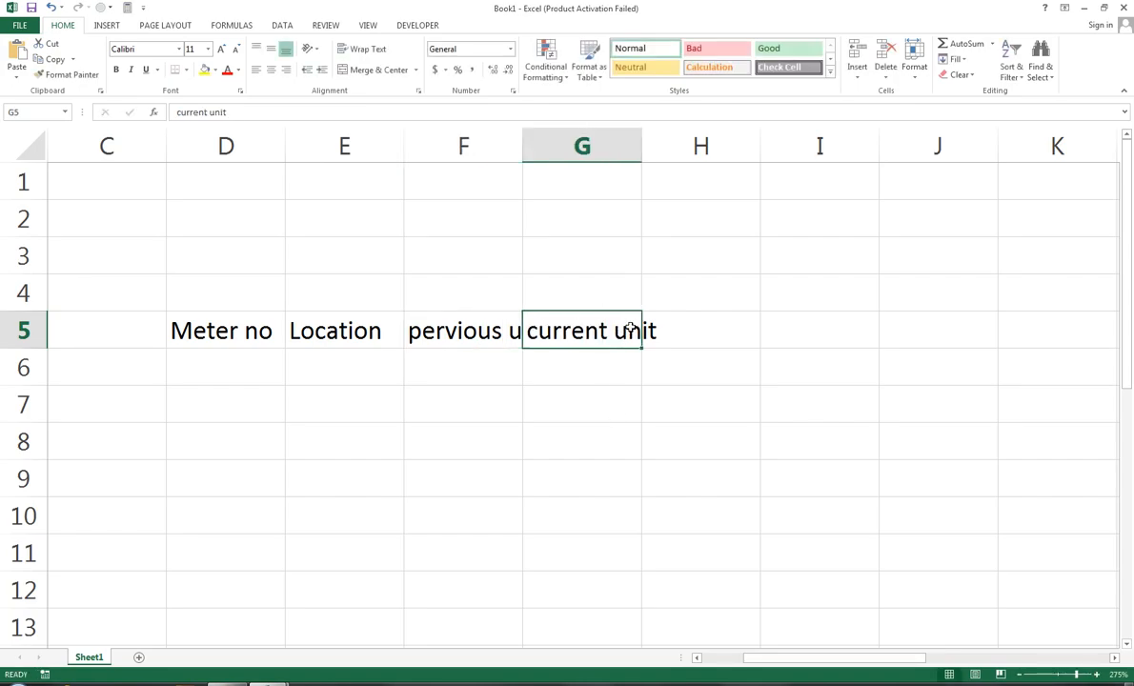
left_click_drag(523, 155, 569, 152)
left_click_drag(688, 144, 718, 146)
Step: Enter the heading Consume Unit in H5
left_click(756, 336)
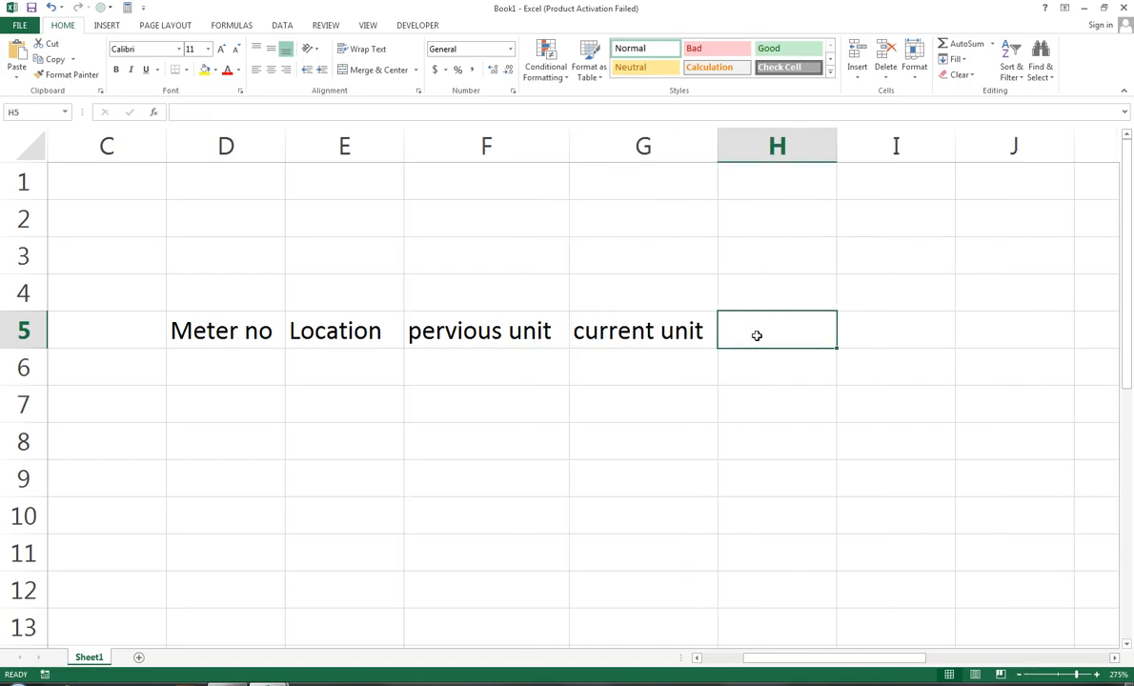
type("Co")
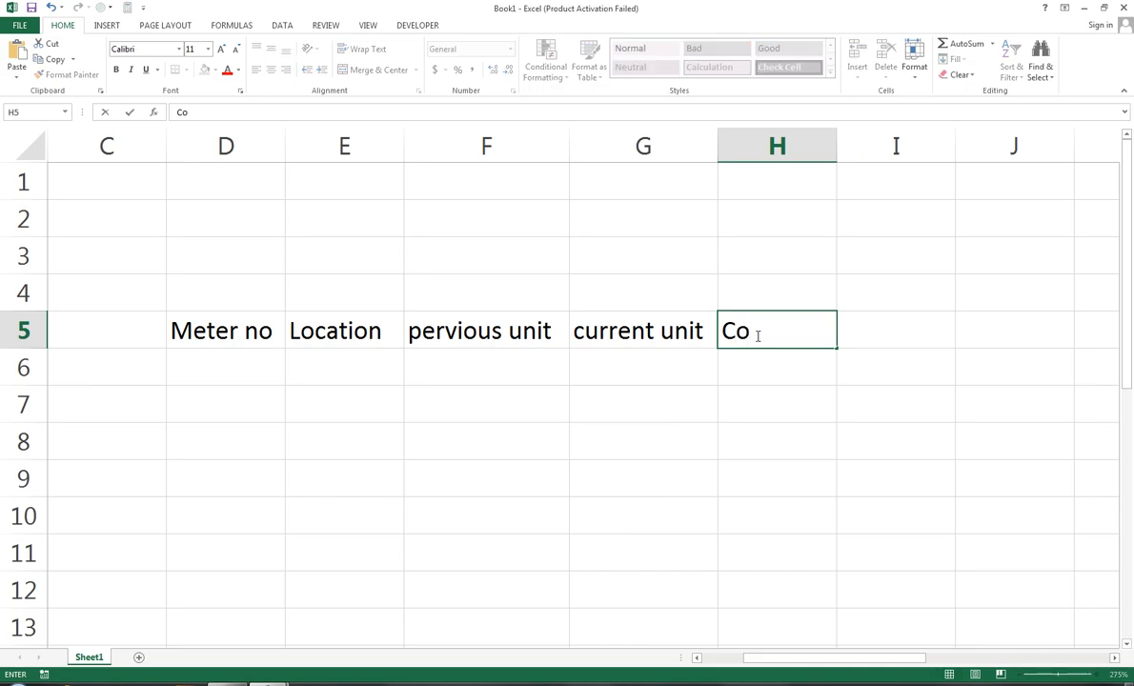
type("nsme")
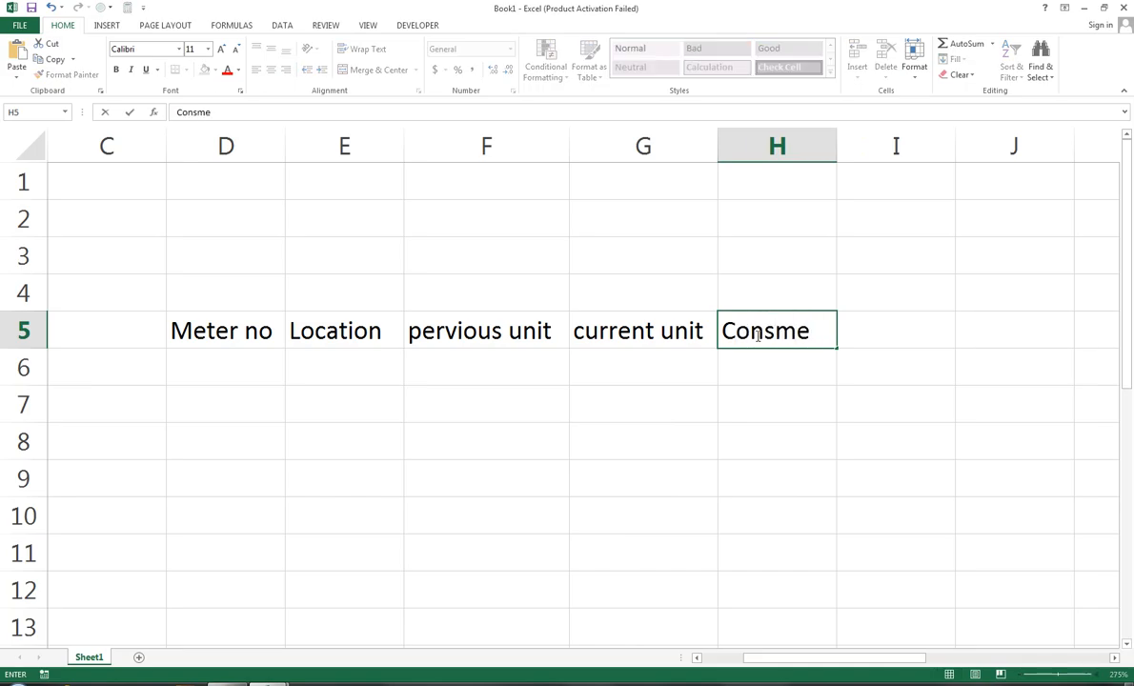
key("BackSpace")
key("BackSpace")
type("umed")
key("BackSpace")
type("Uniot")
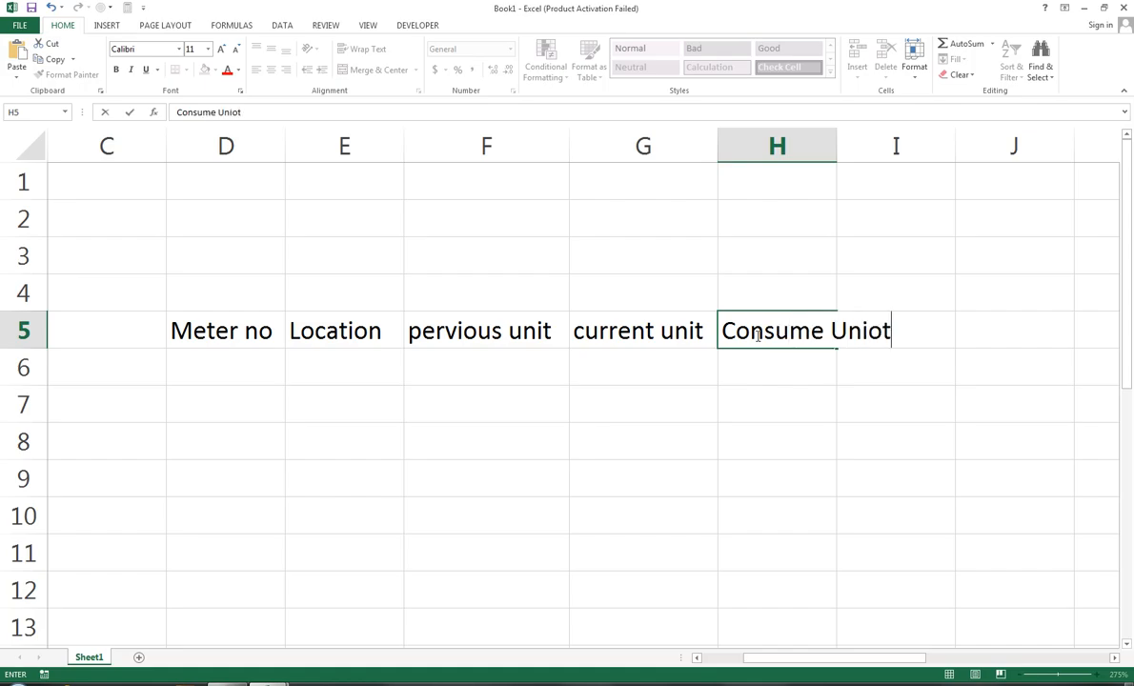
key("BackSpace")
key("BackSpace")
type("t")
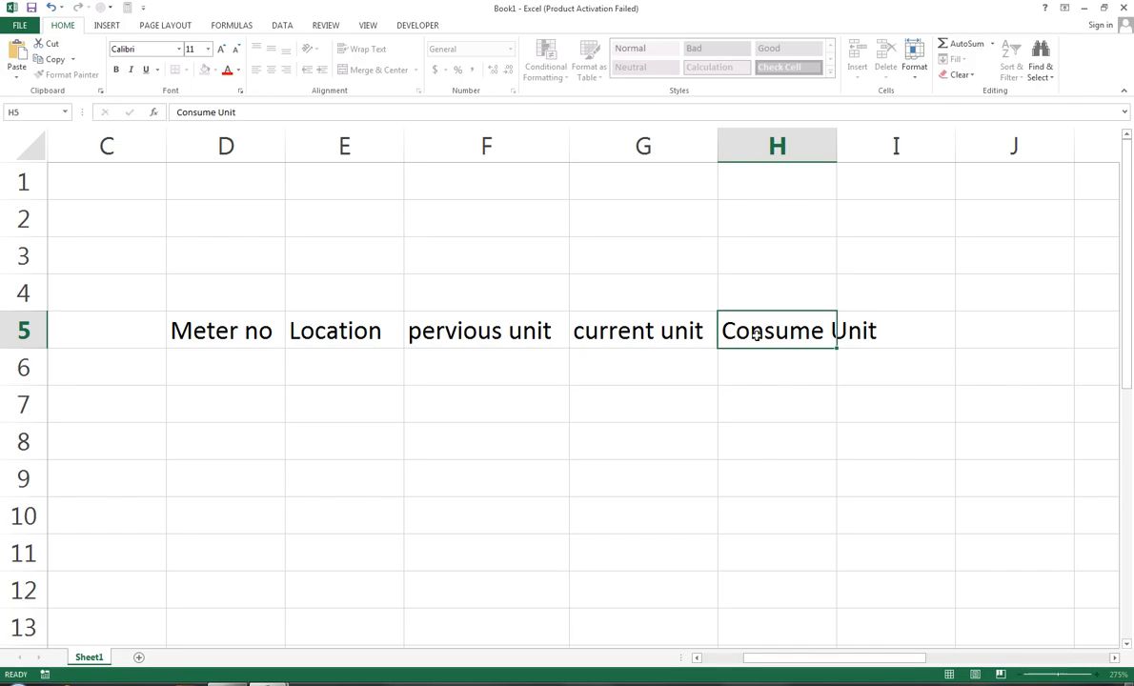
key("Tab")
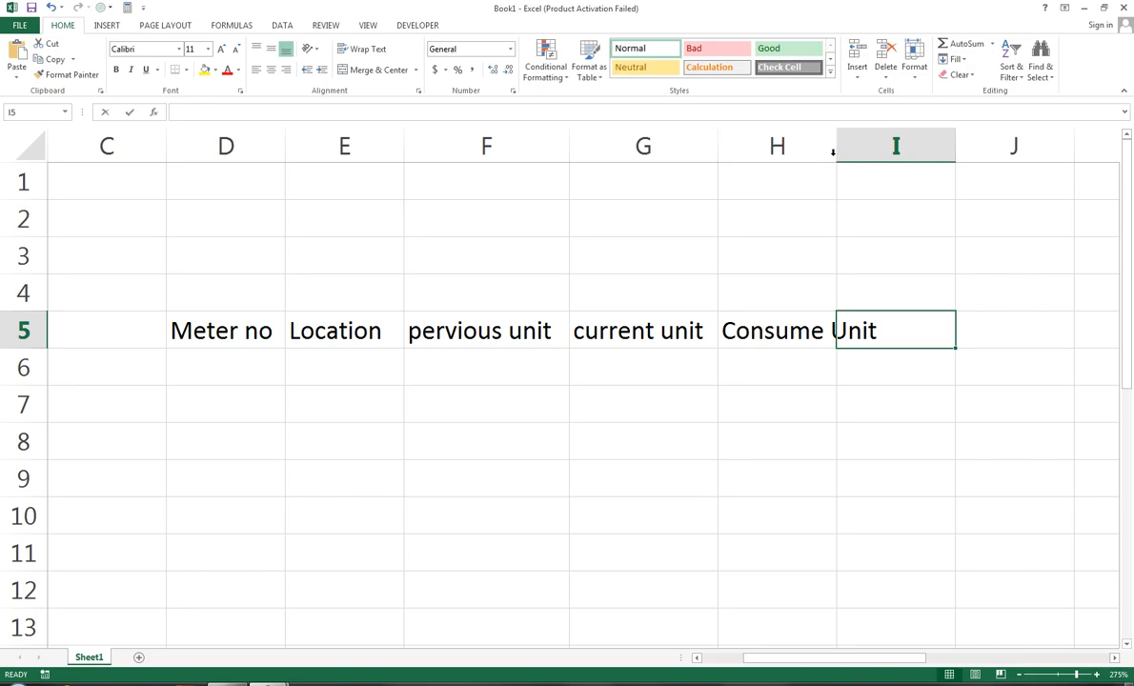
Step: Enter the heading chrges per unit in I5 and autofit the widths of columns H and I
type("chrges per unit")
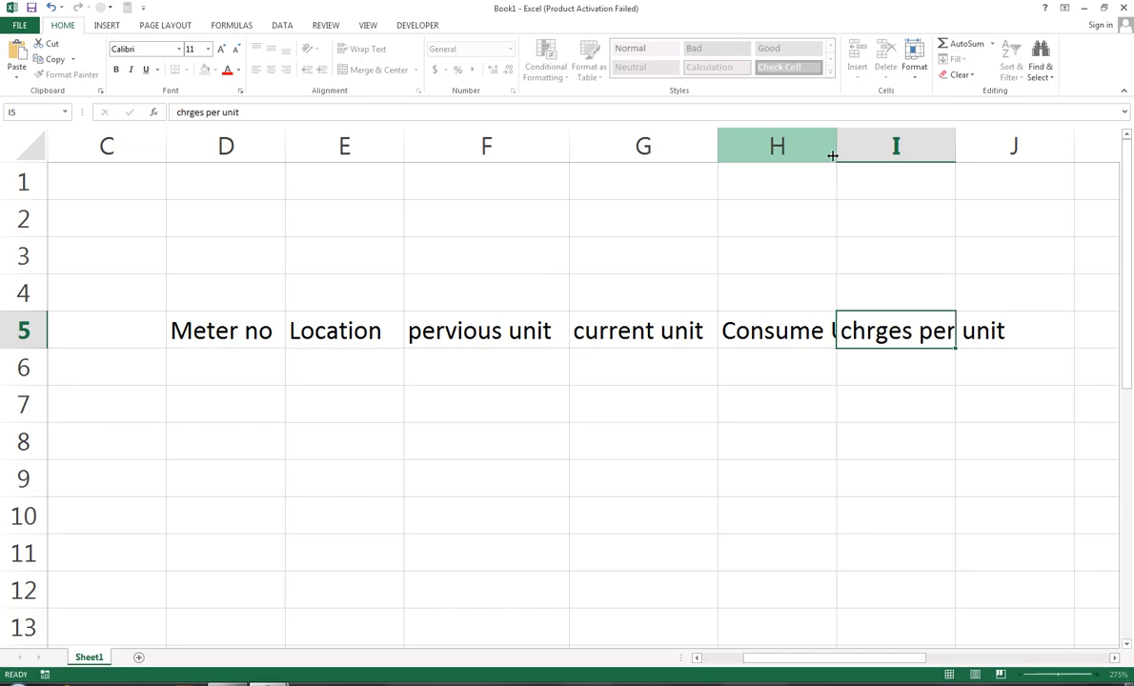
key("Return")
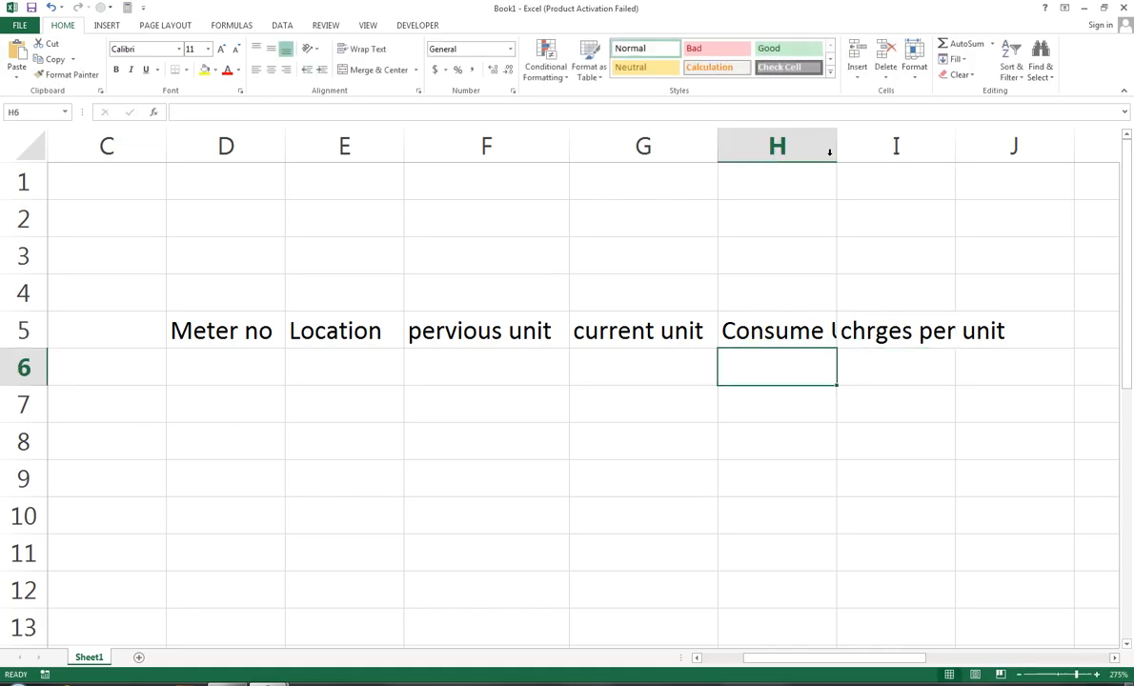
double_click(957, 146)
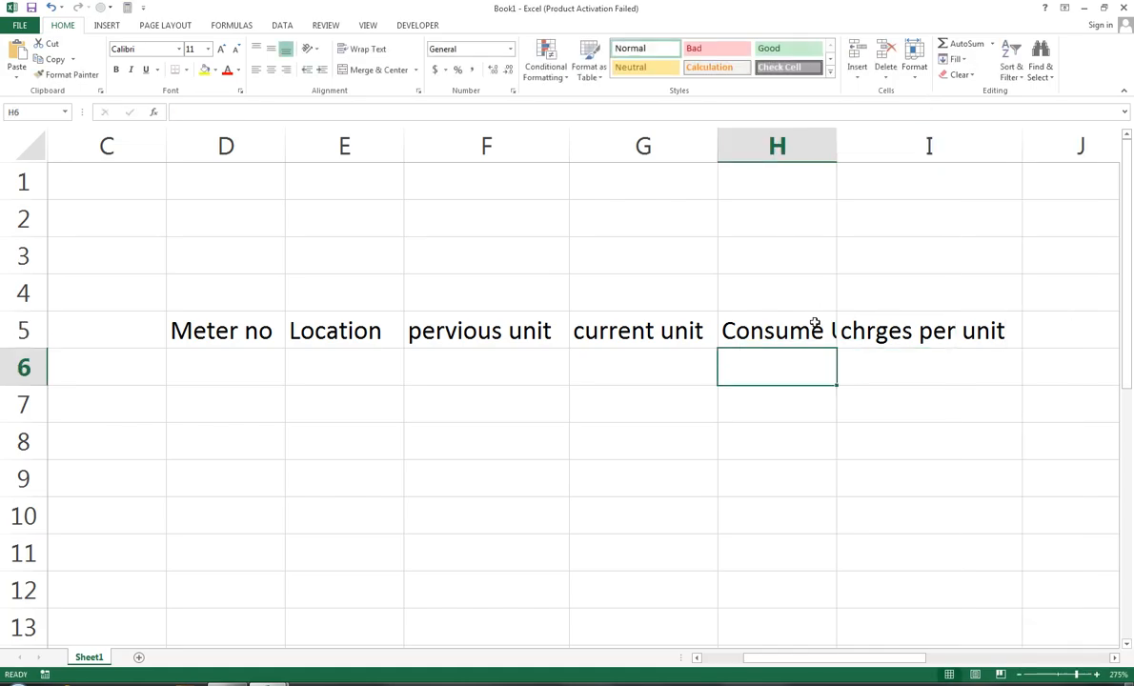
double_click(836, 143)
left_click_drag(229, 331, 1014, 541)
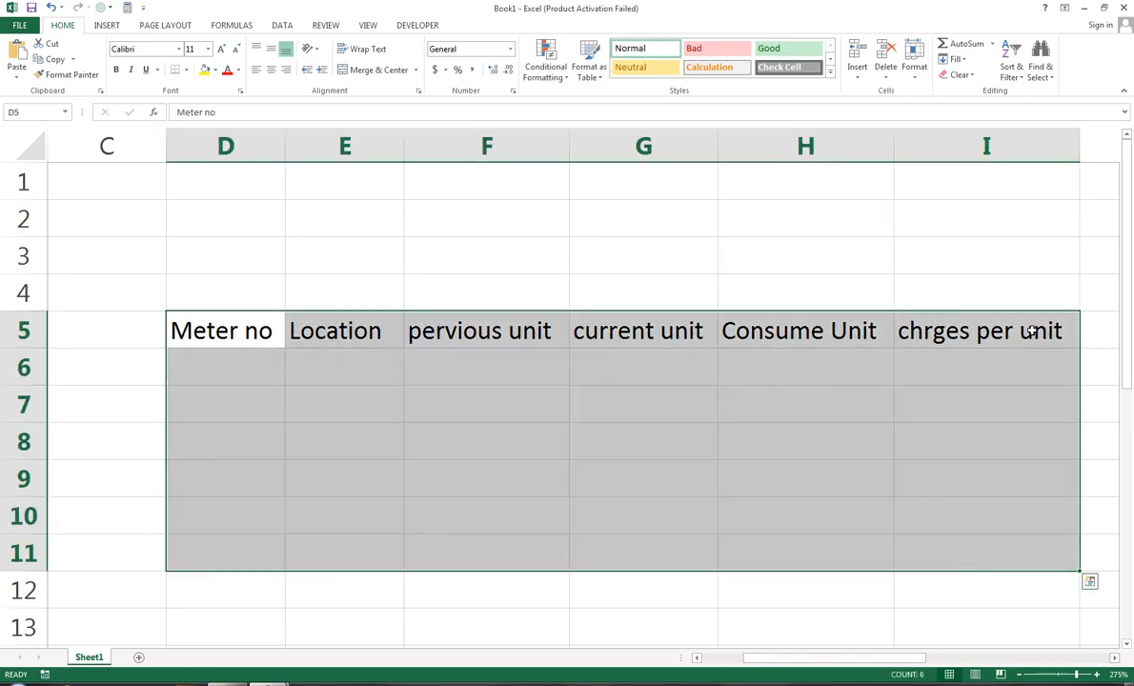
Step: Enter Charges as the heading in J5 and reword it to Total Charges
left_click(1094, 331)
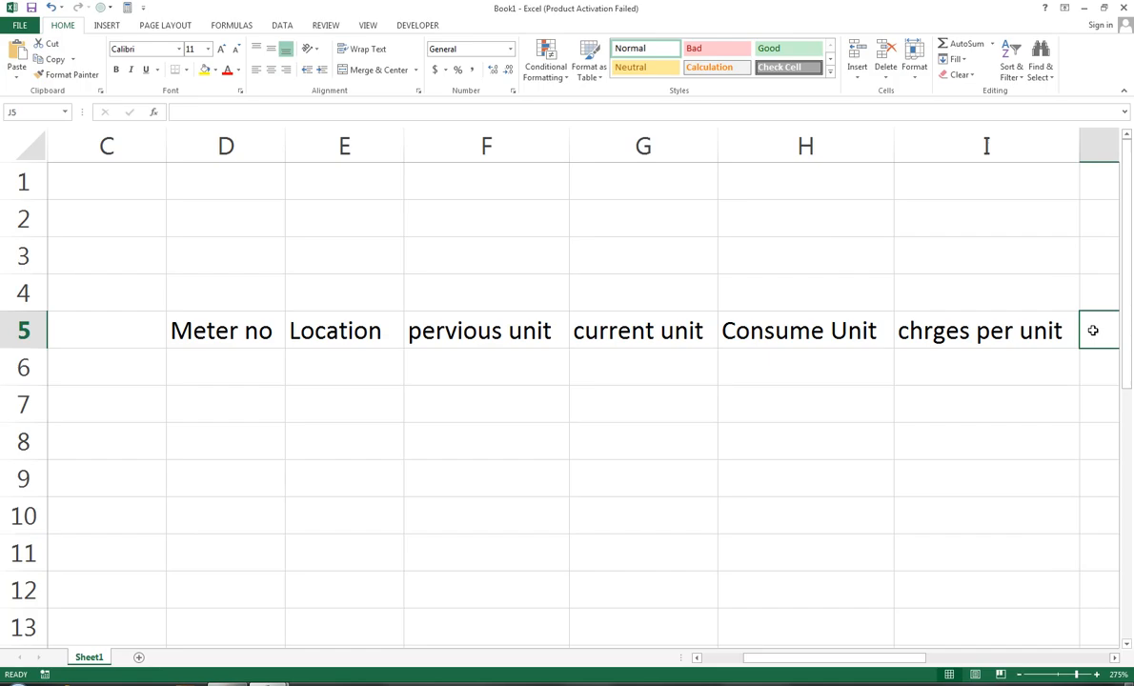
key("Right")
key("Left")
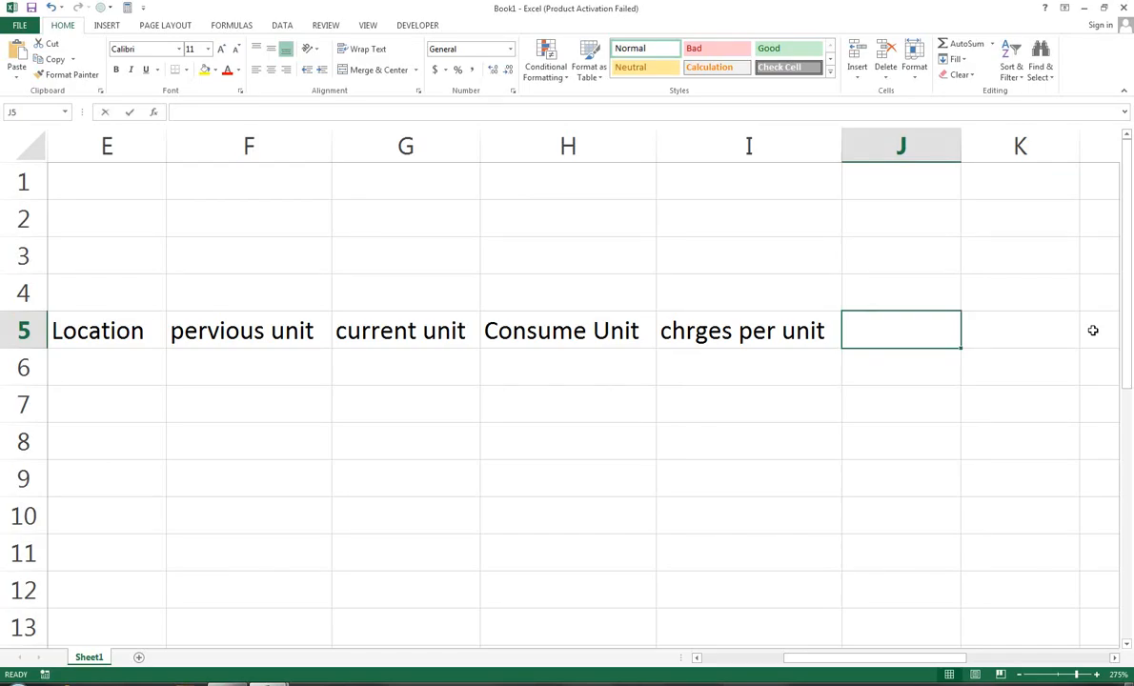
type("Charges")
key("Tab")
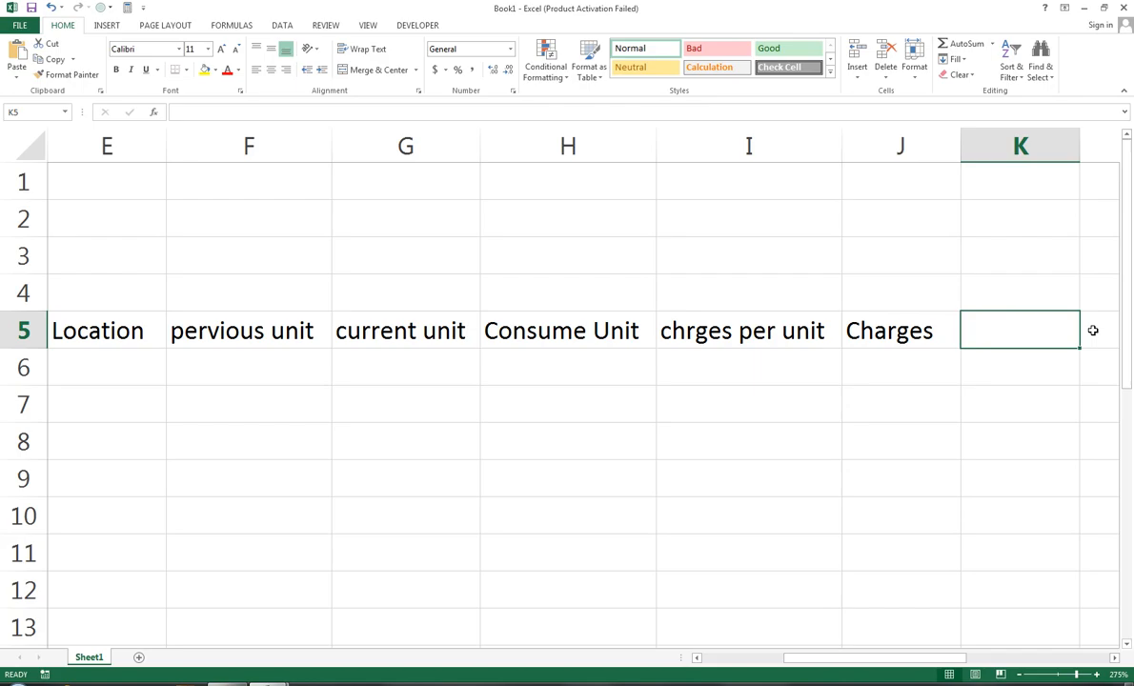
key("Left")
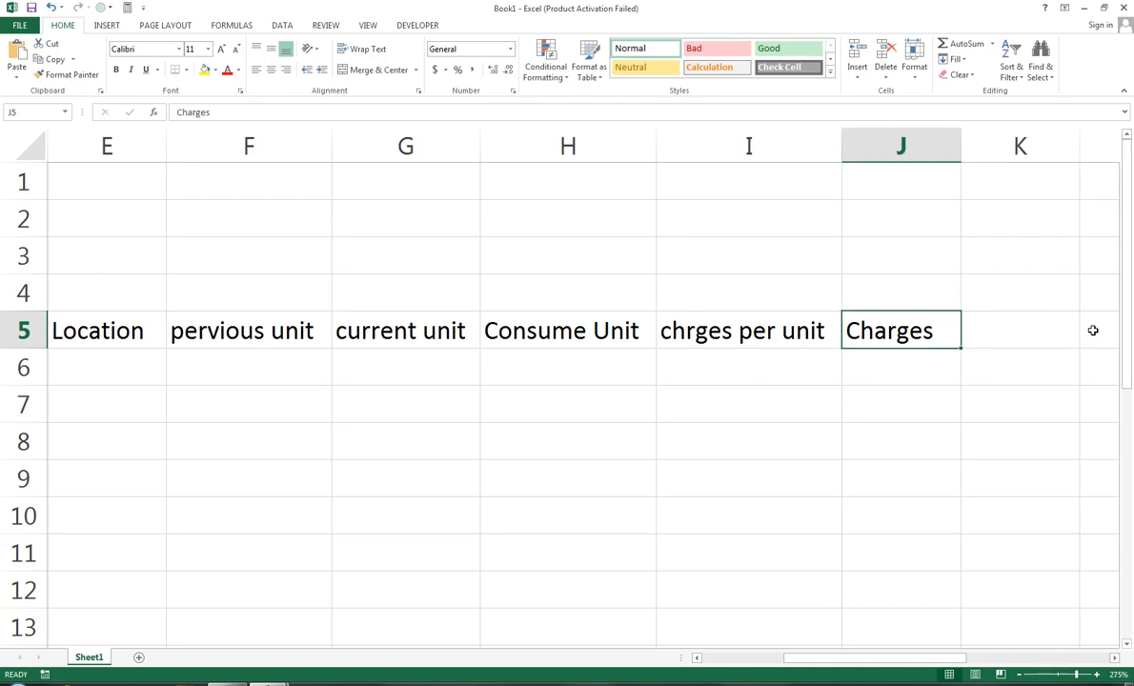
type("Total Charges")
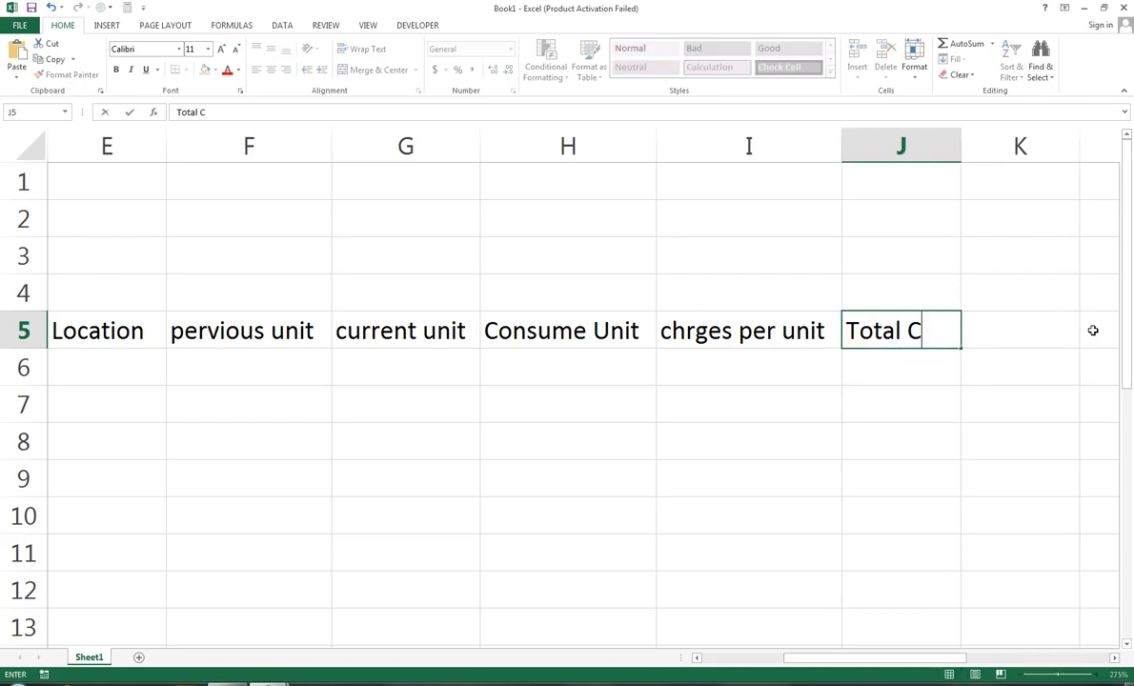
key("ctrl+Return")
key("Right")
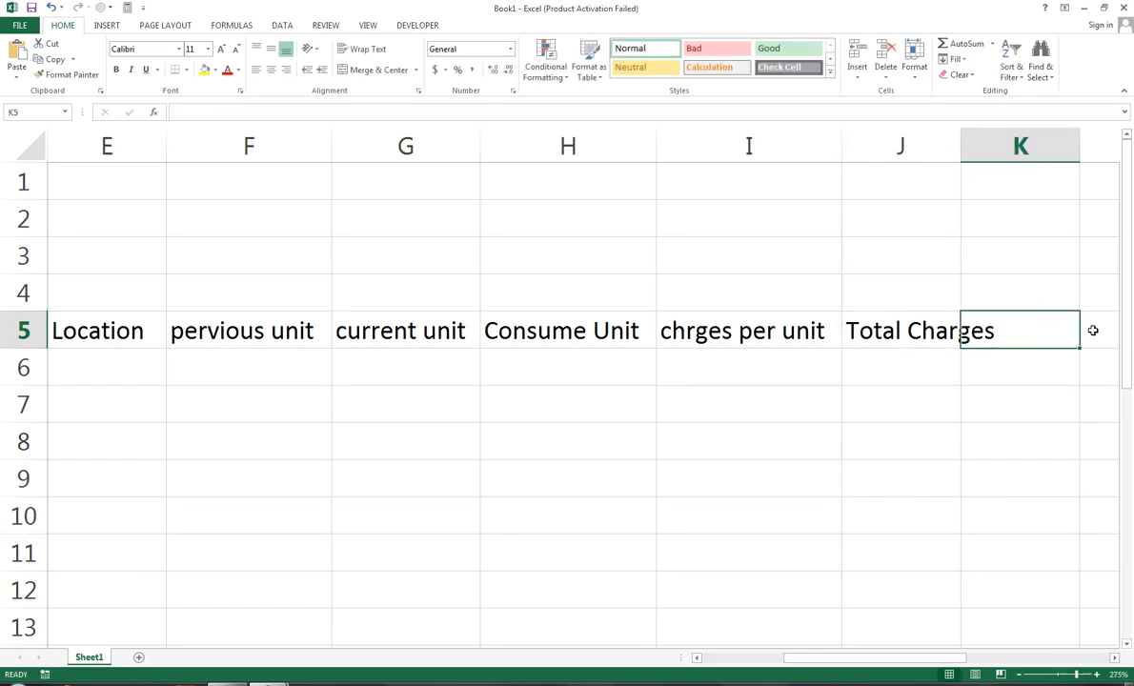
Step: Widen column J to fit the Total Charges heading
left_click(965, 144)
left_click(848, 147)
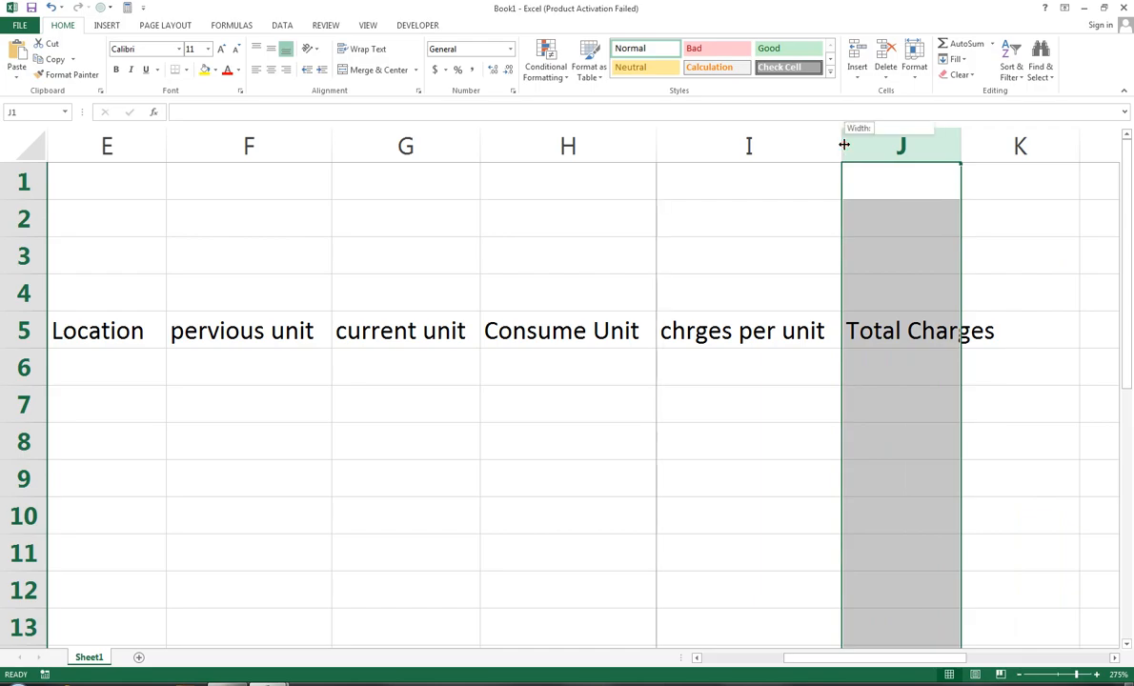
left_click_drag(957, 142, 1008, 143)
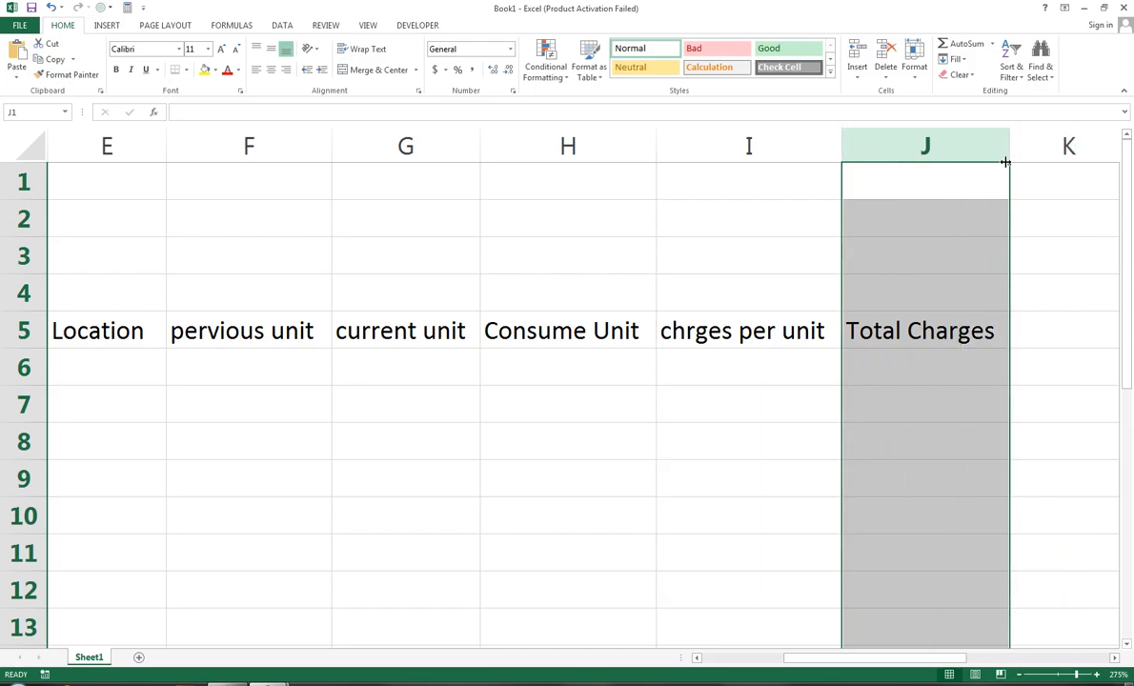
Step: Enter the heading tax in K5
left_click(1048, 327)
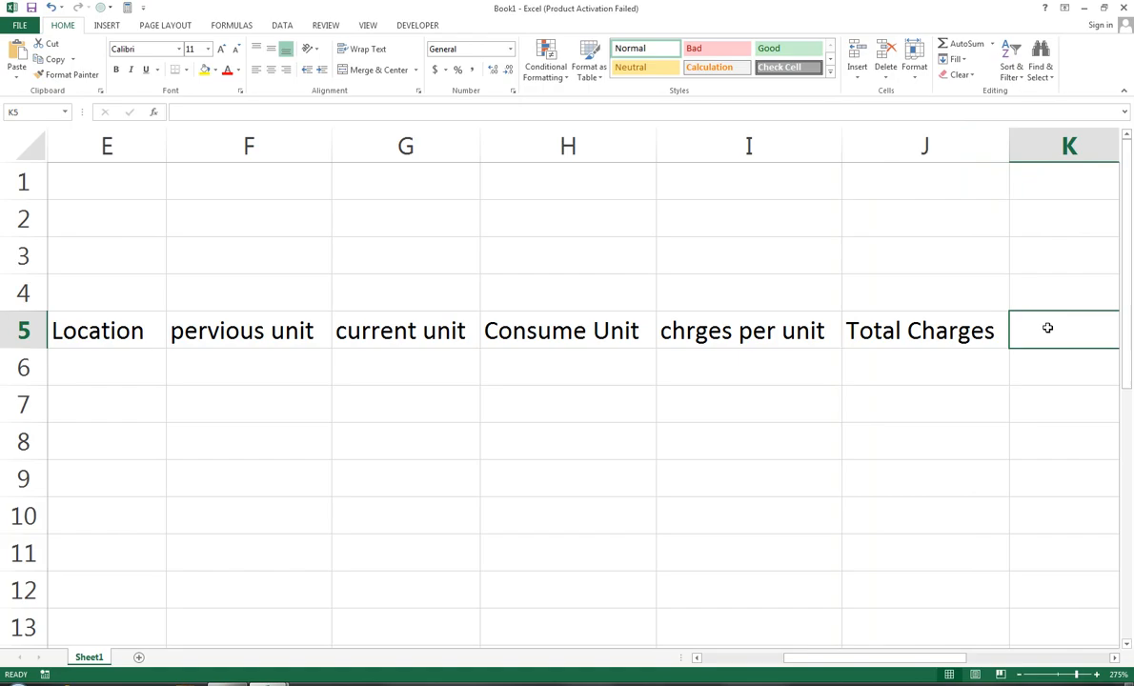
type("tex")
key("BackSpace")
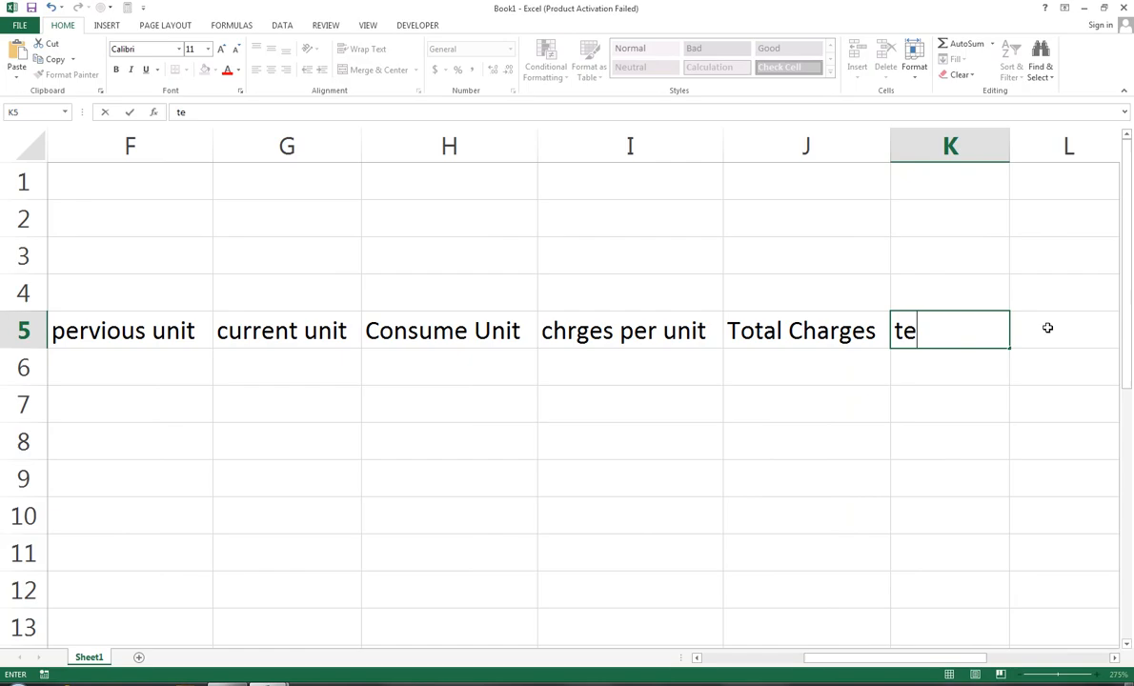
key("BackSpace")
type("ax")
key("Tab")
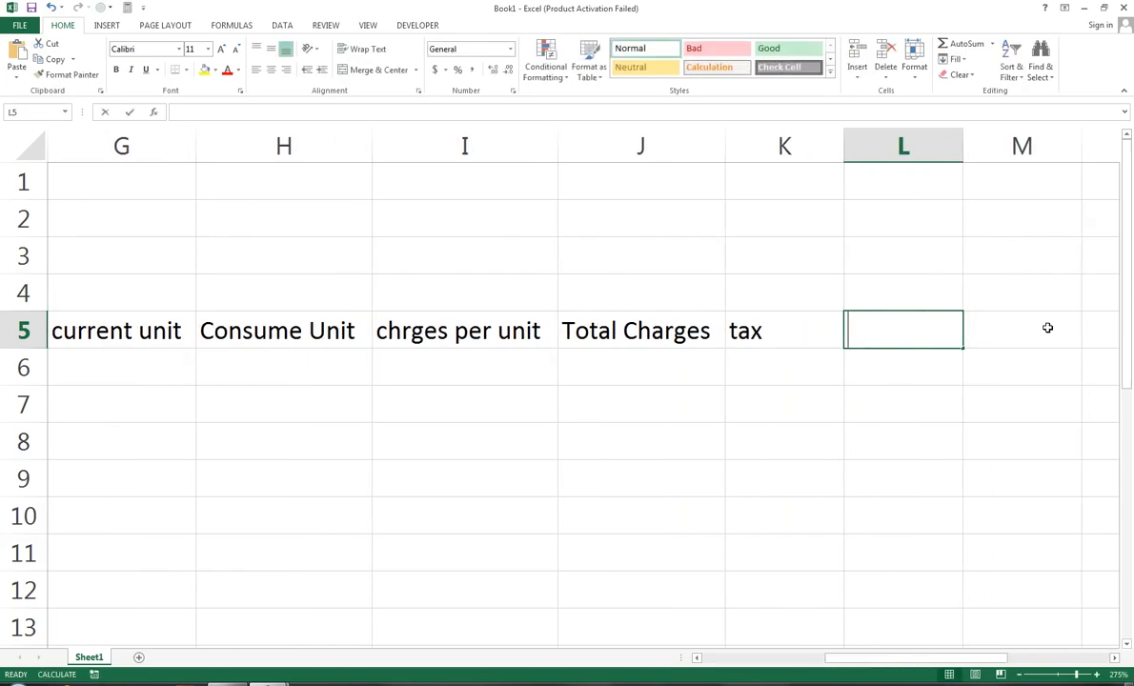
Step: Enter the heading Total Charges with Tax in L5
type("tO")
key("BackSpace")
key("BackSpace")
type("r")
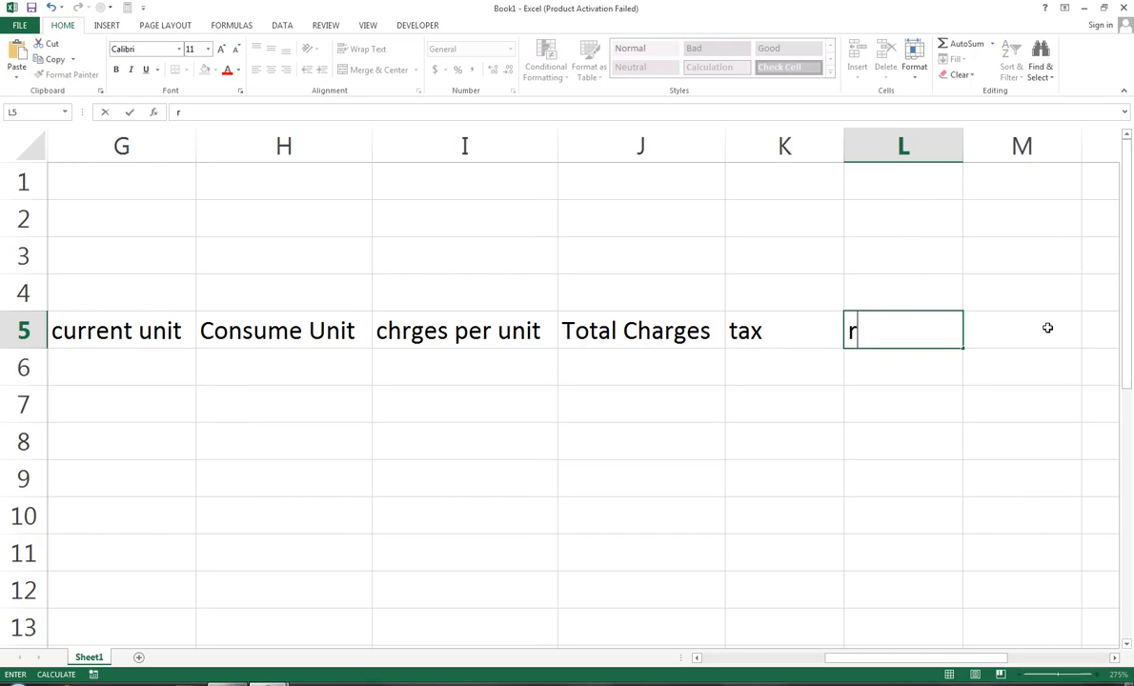
key("BackSpace")
type("T")
type("ota")
key("BackSpace")
type("tal ")
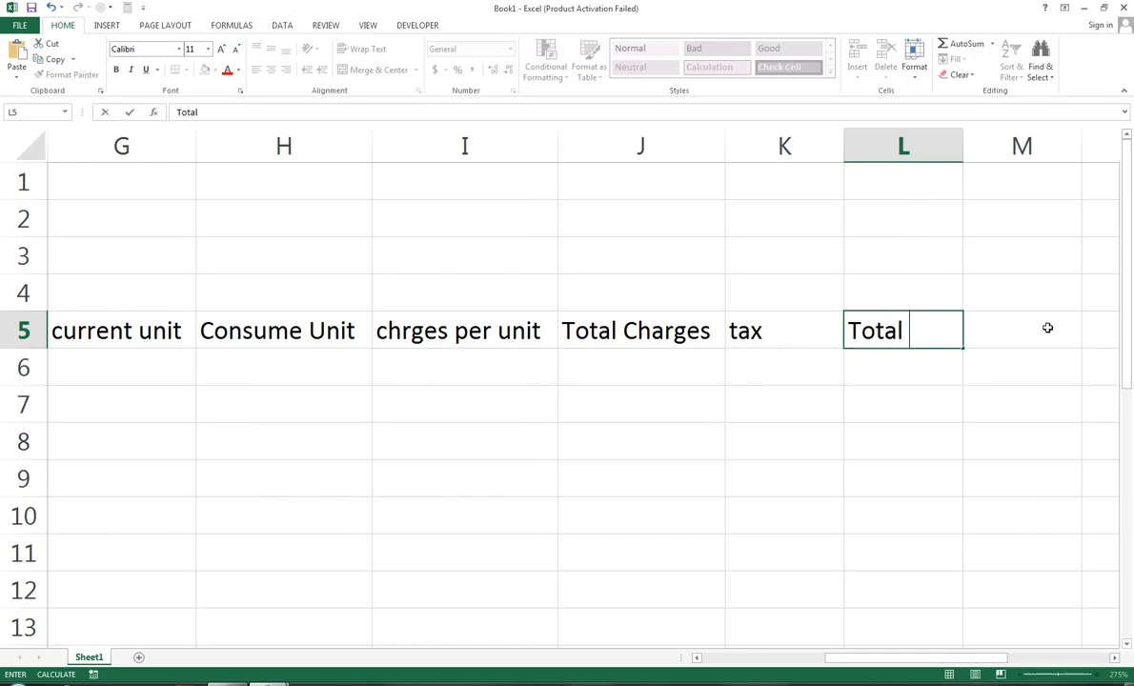
type("Charge")
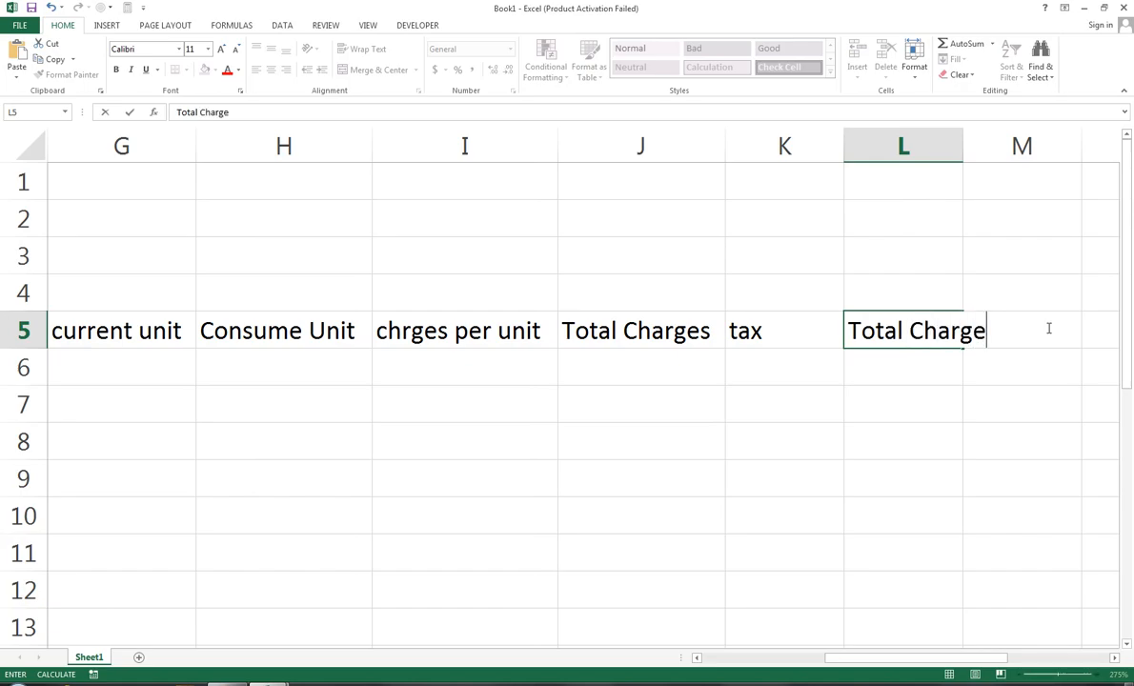
type("s wi")
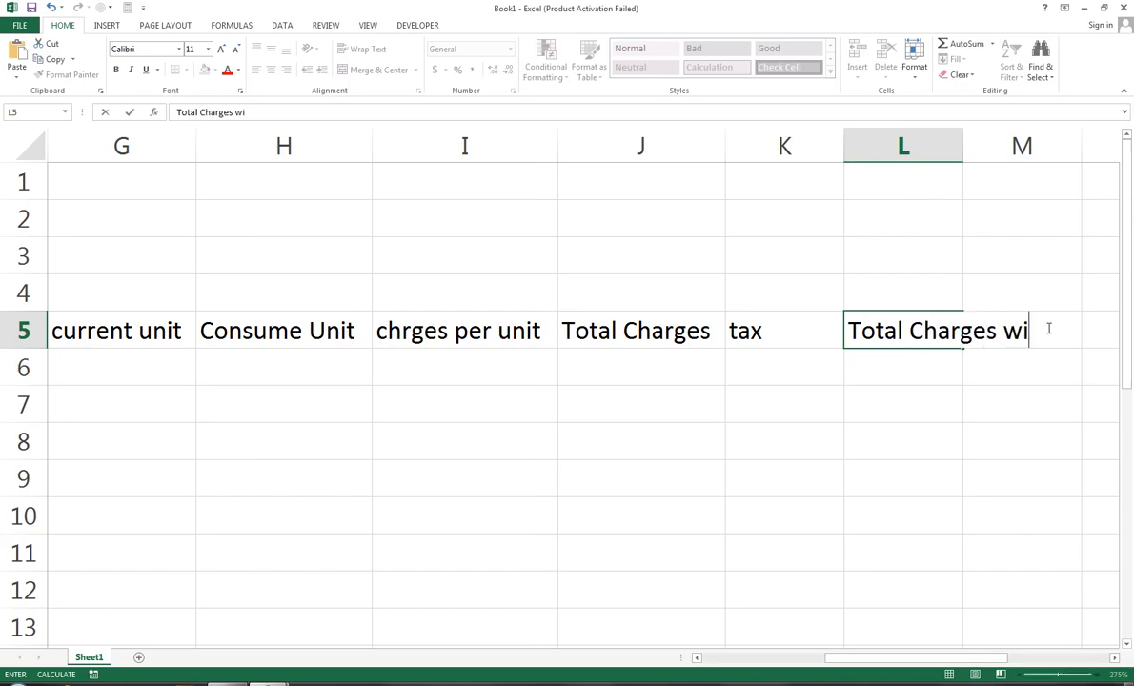
type("th Taxc")
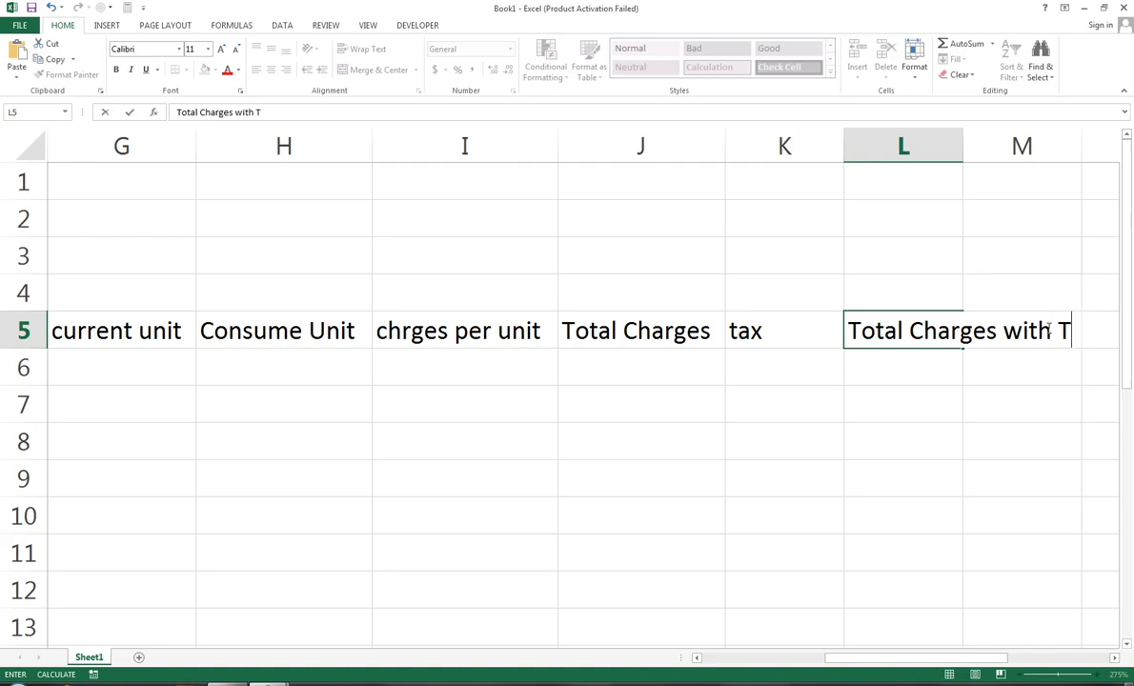
key("BackSpace")
key("Return")
Step: Autofit column L to the Total Charges with Tax heading and slightly widen column J
left_click_drag(978, 211, 976, 252)
left_click_drag(962, 369, 182, 623)
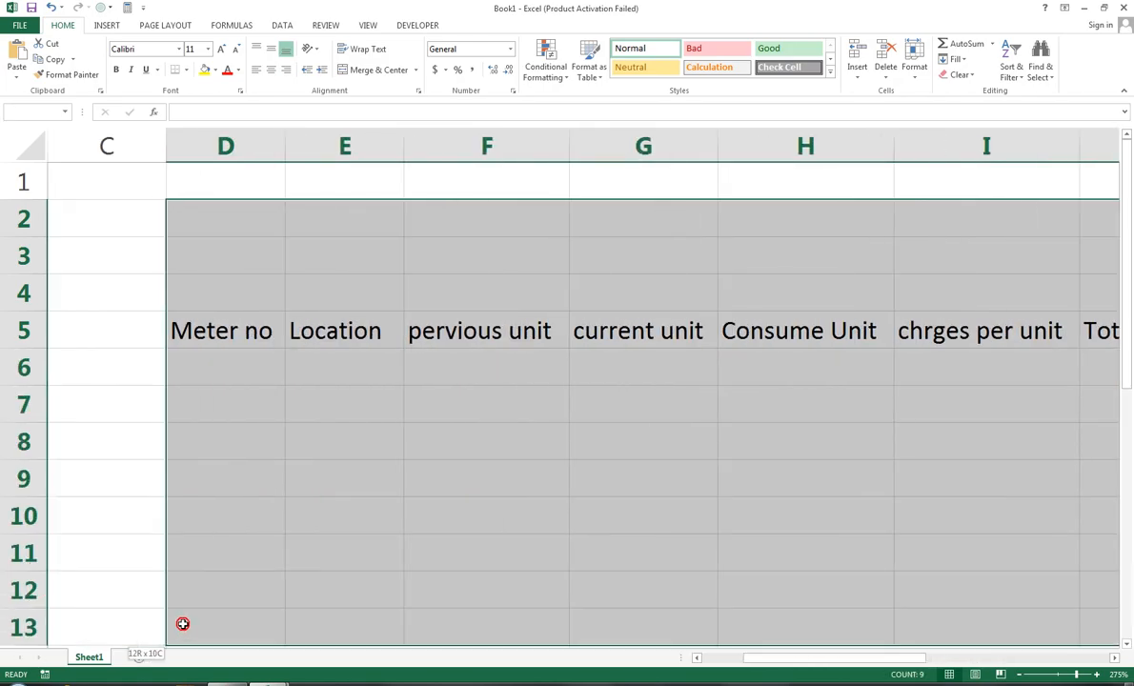
left_click(367, 25)
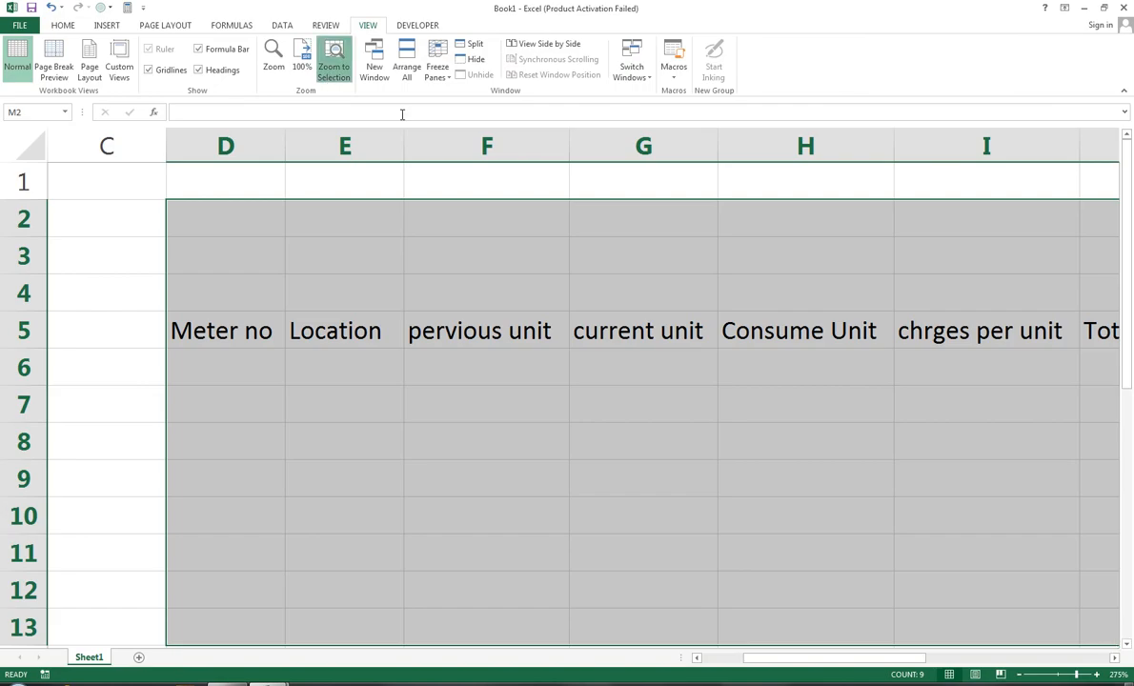
left_click(704, 410)
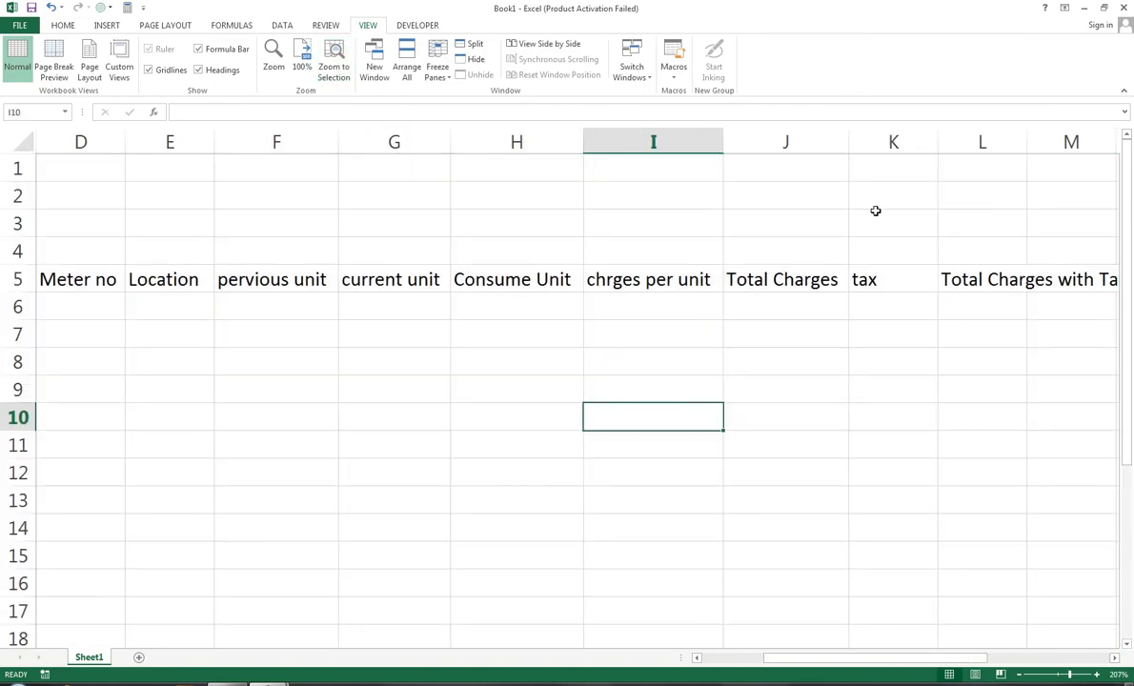
double_click(1028, 141)
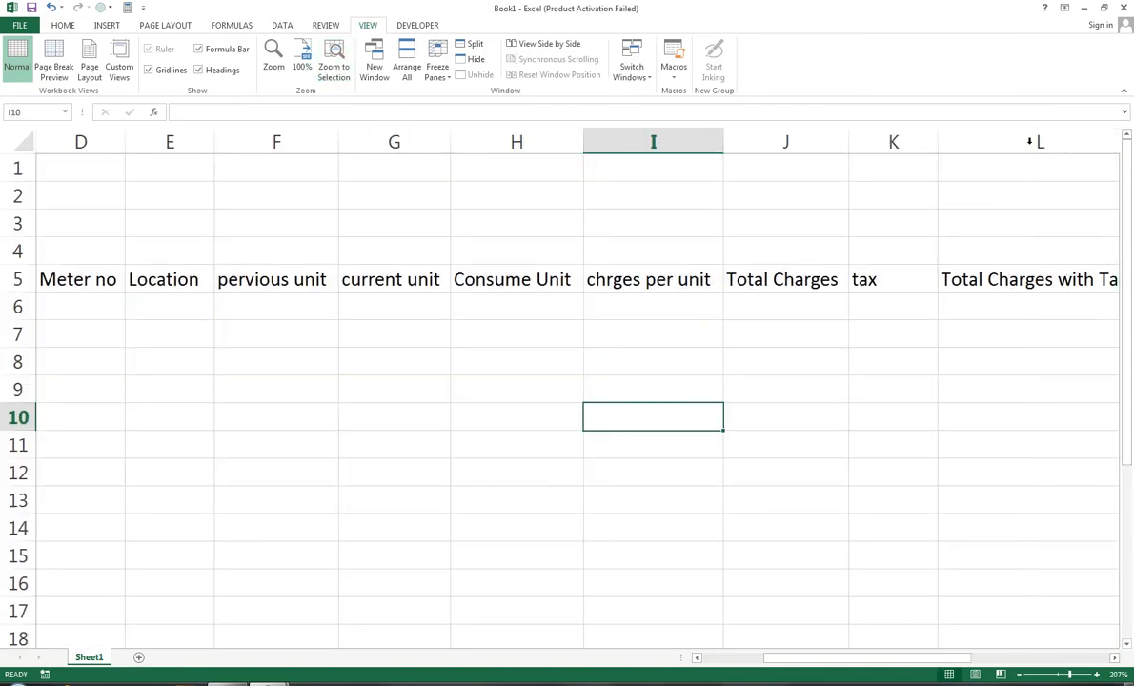
left_click(1029, 141)
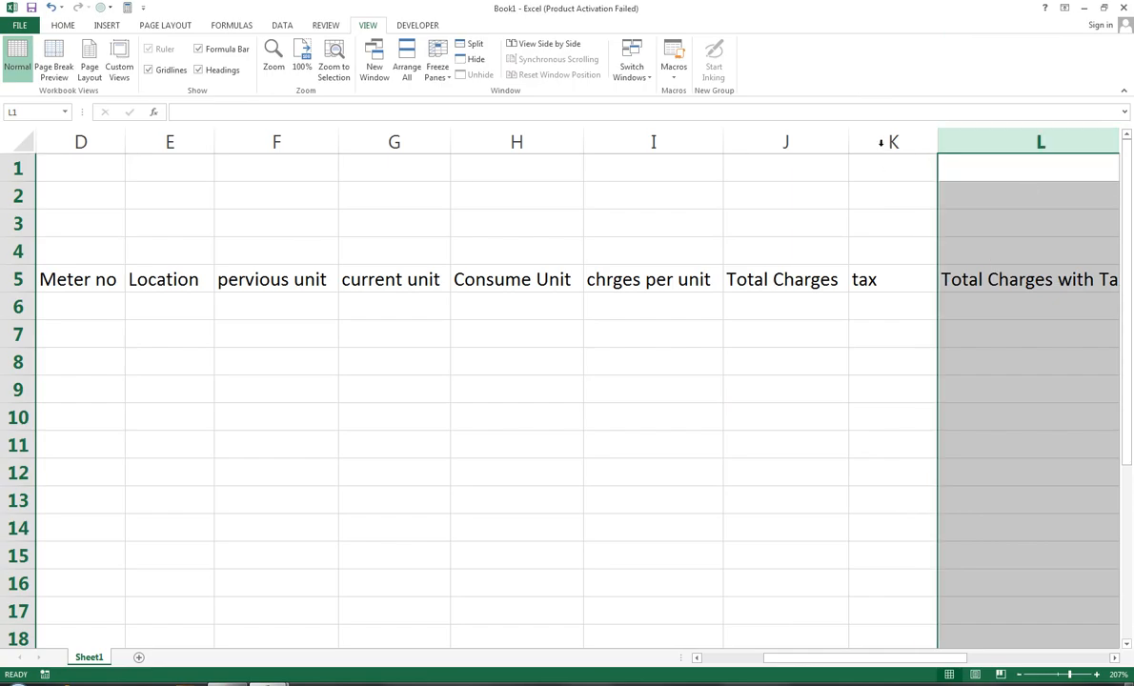
left_click_drag(850, 141, 869, 141)
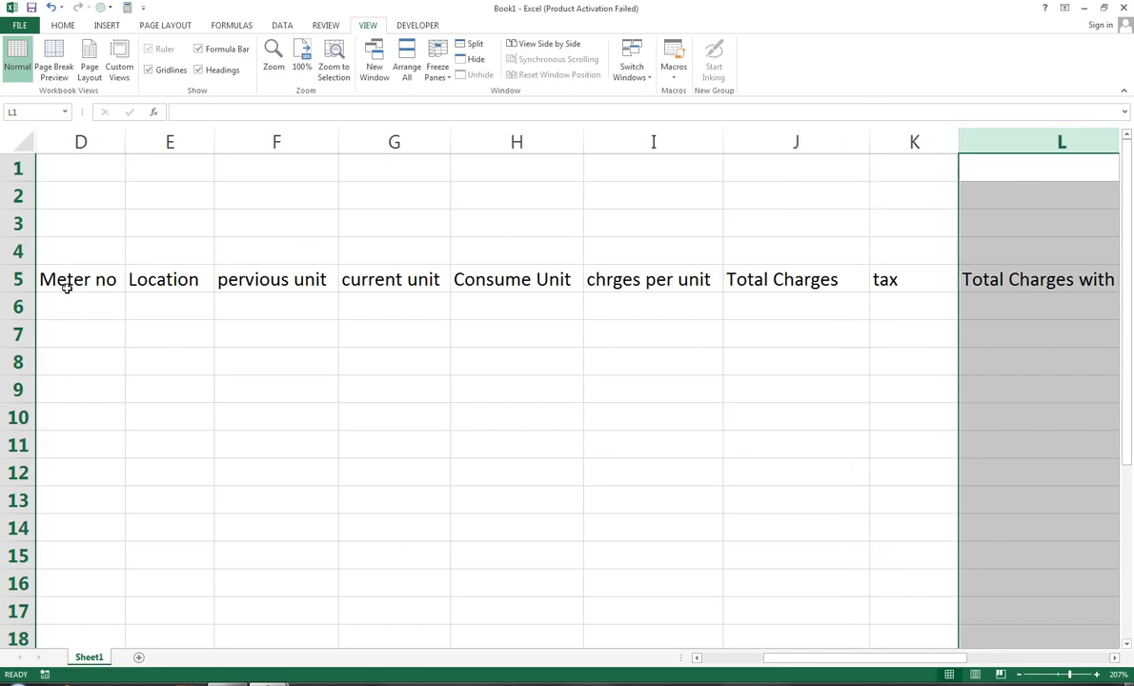
left_click(68, 311)
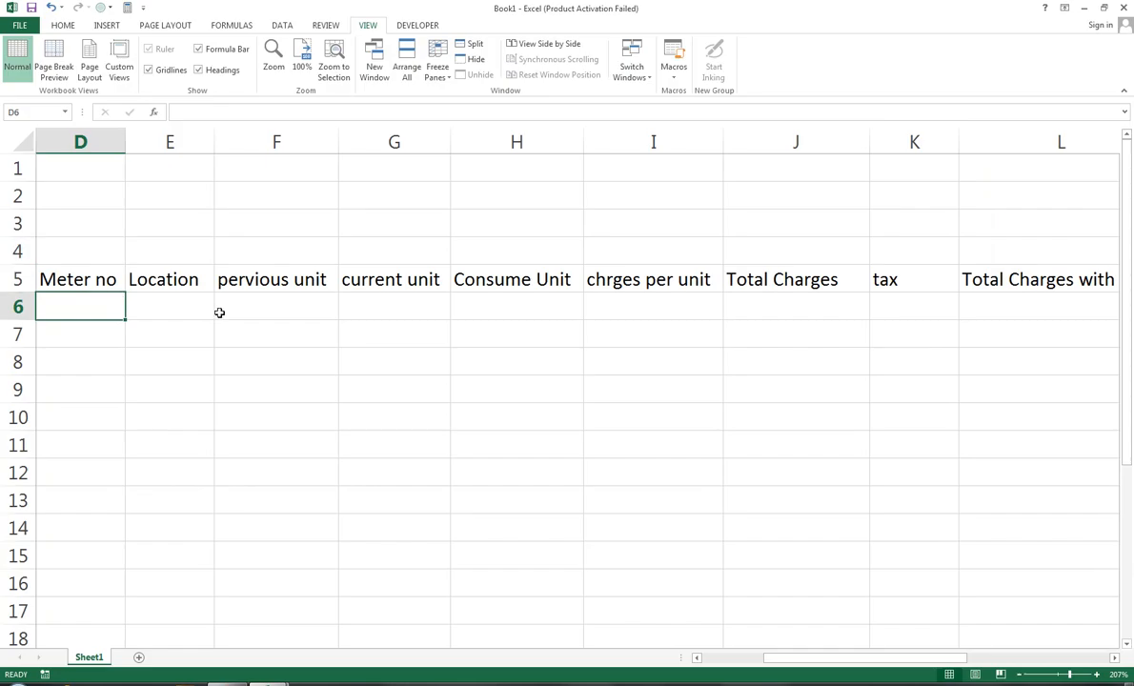
left_click(61, 28)
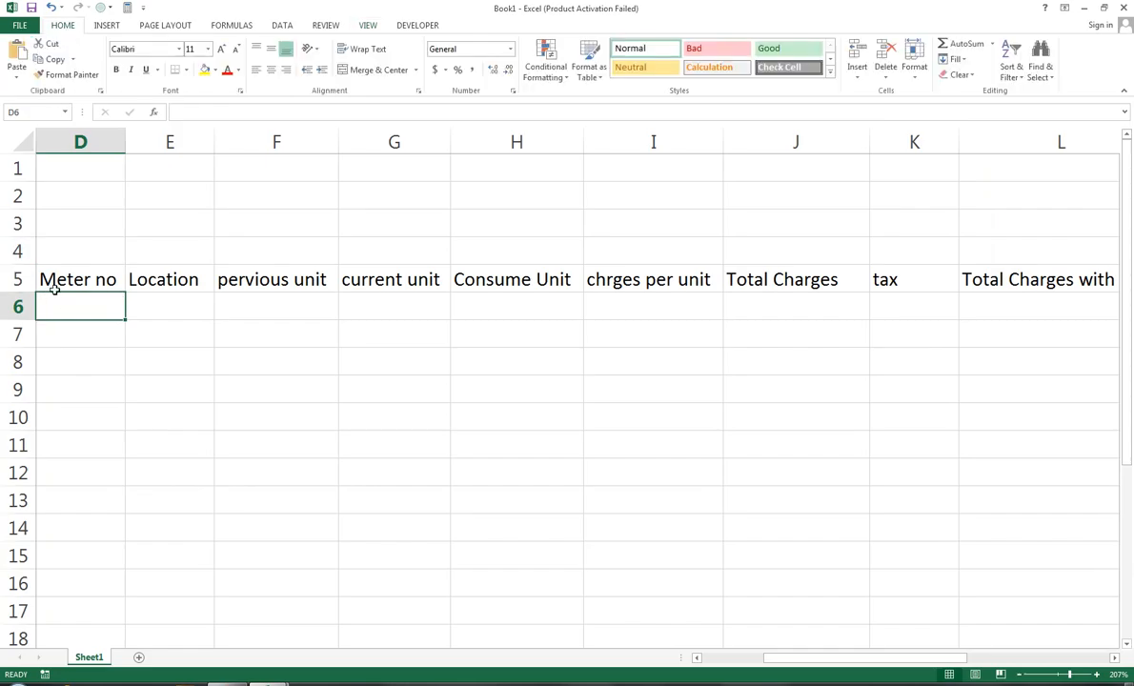
type("mn")
key("BackSpace")
key("BackSpace")
key("Tab")
type("mn-1234")
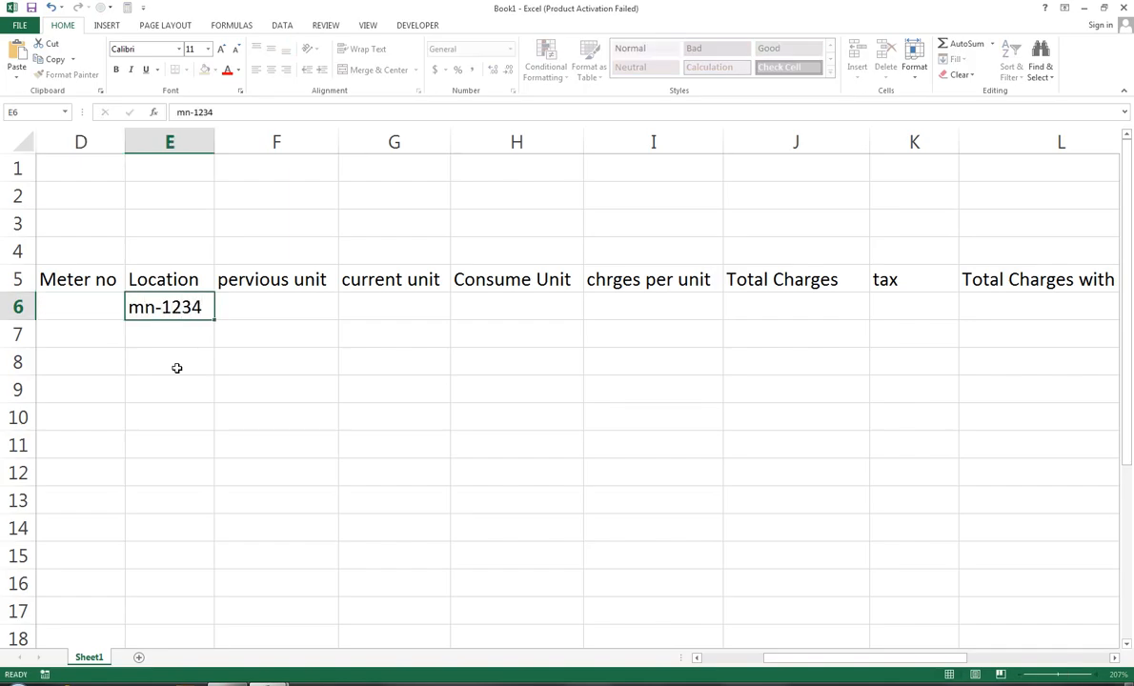
key("Return")
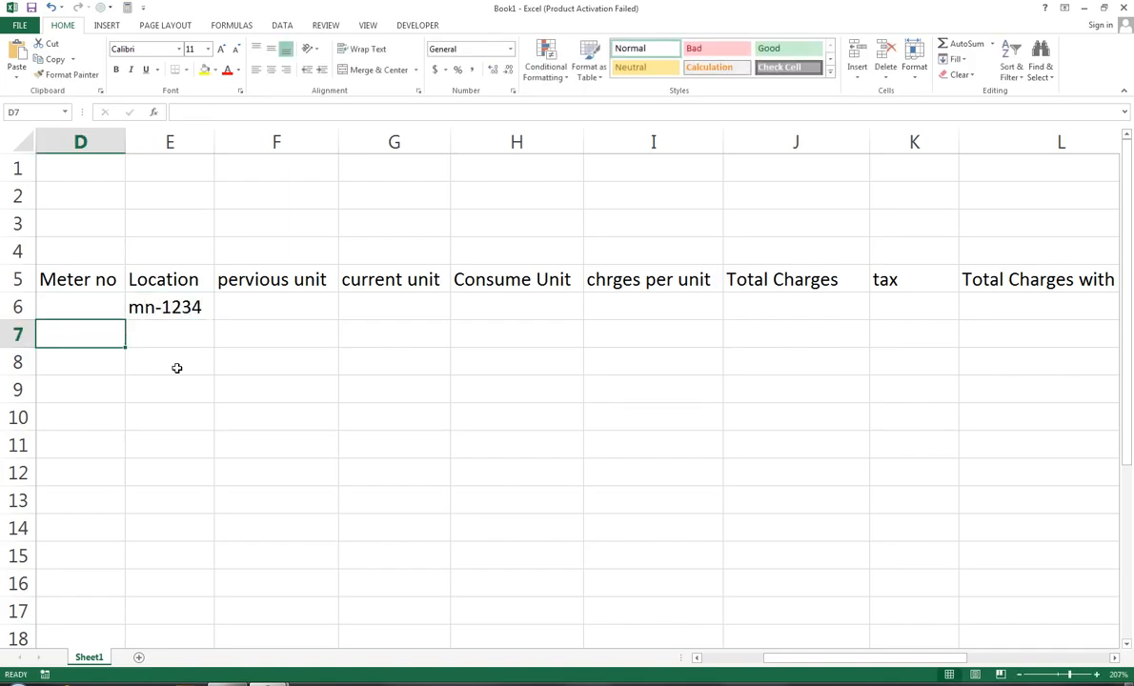
key("Up")
key("Right")
key("Delete")
key("Left")
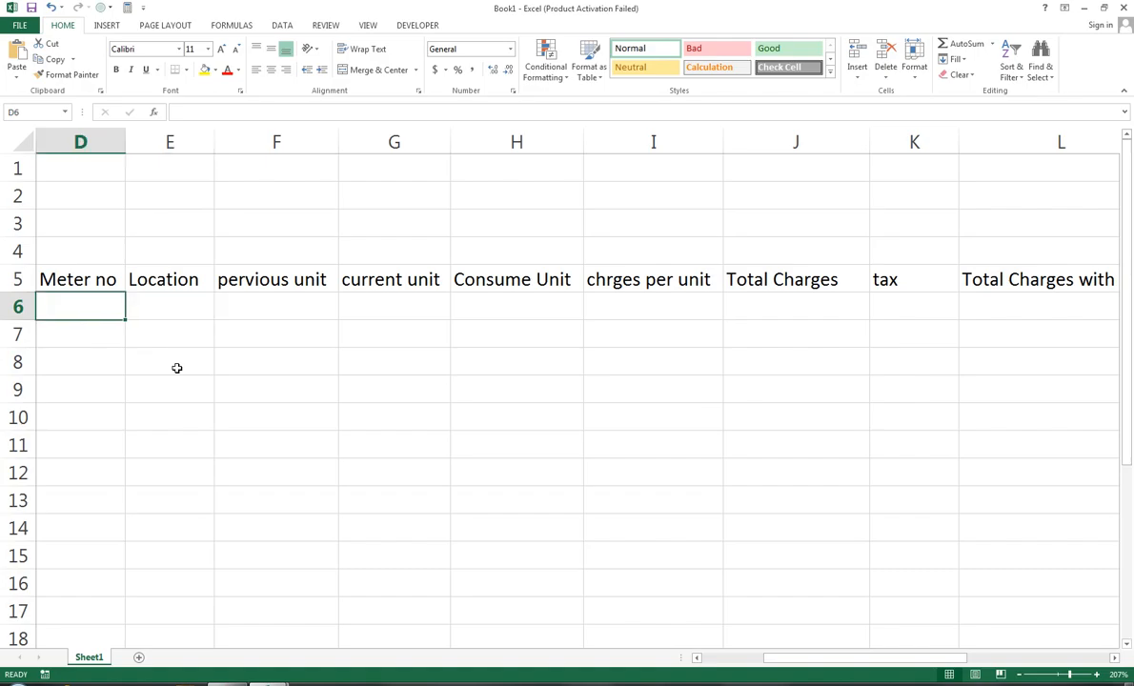
Step: Enter MN-1234 in D6 under Meter no and fill the series down to D12
type("MN-1234")
key("Return")
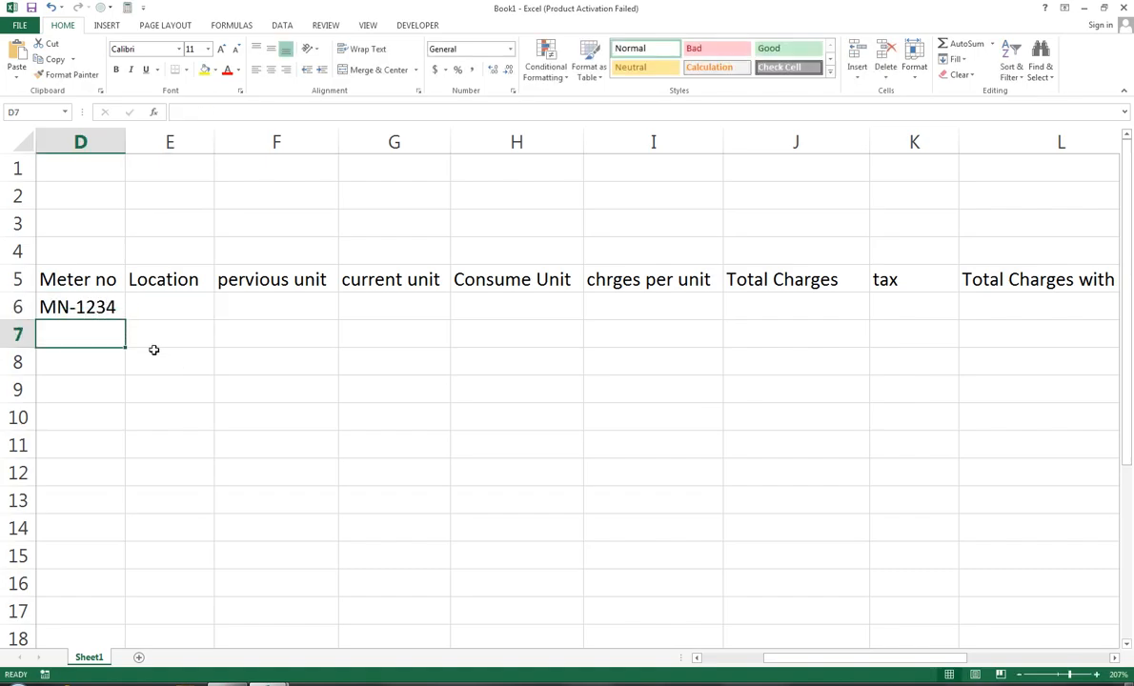
left_click(111, 301)
left_click_drag(126, 323, 128, 486)
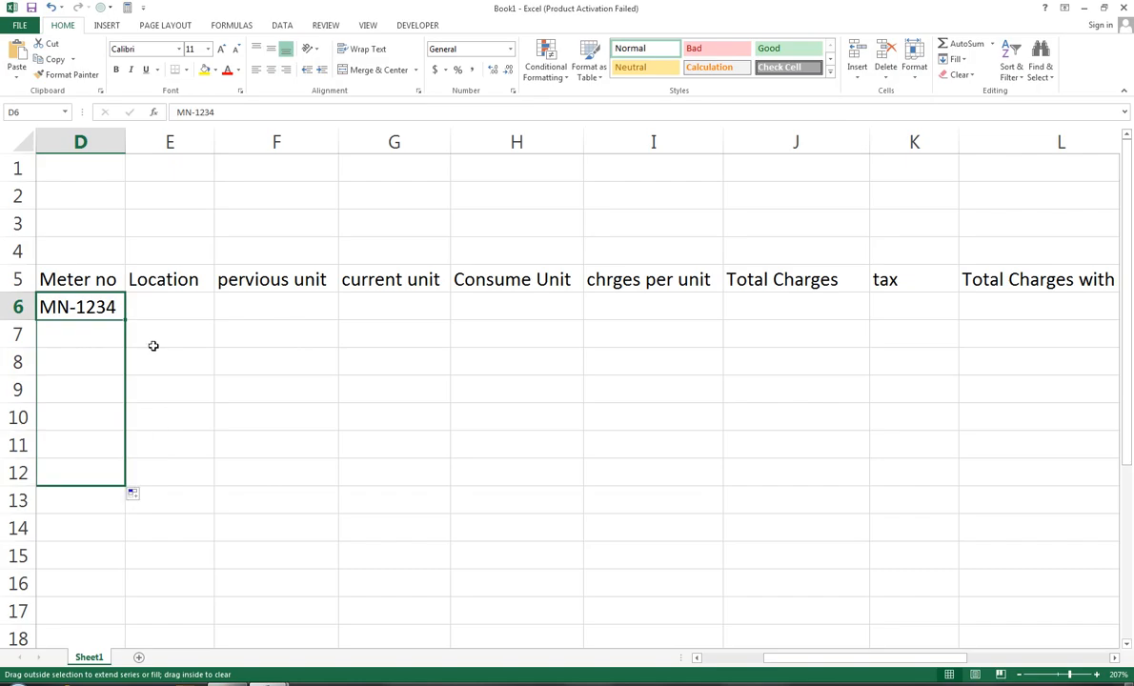
Step: Enter the locations KARACHI, SAKKAR and HEYDABAD in E6 to E8
left_click(166, 310)
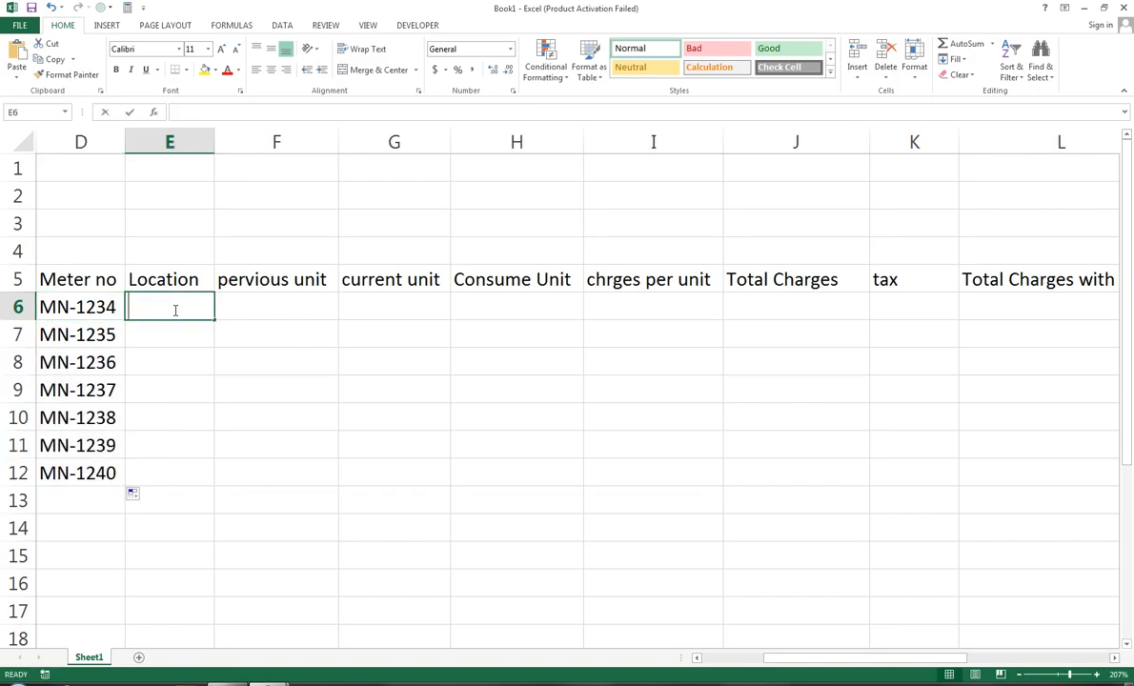
type("KARACHI")
key("Return")
type("SA")
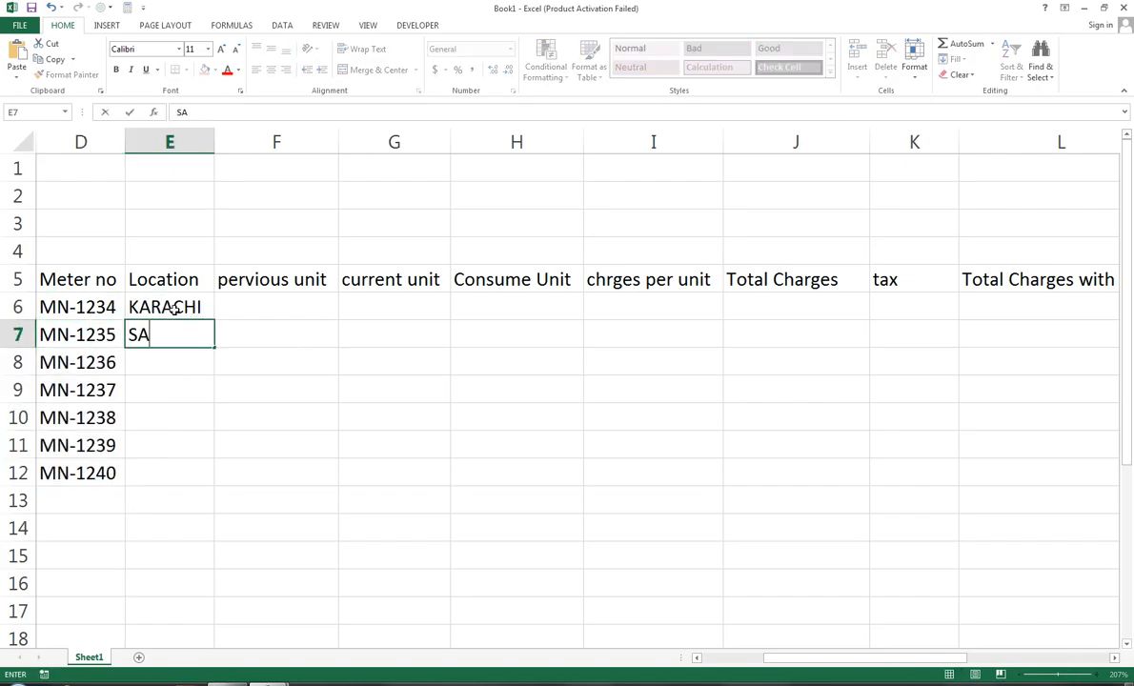
type("KKAR")
key("Return")
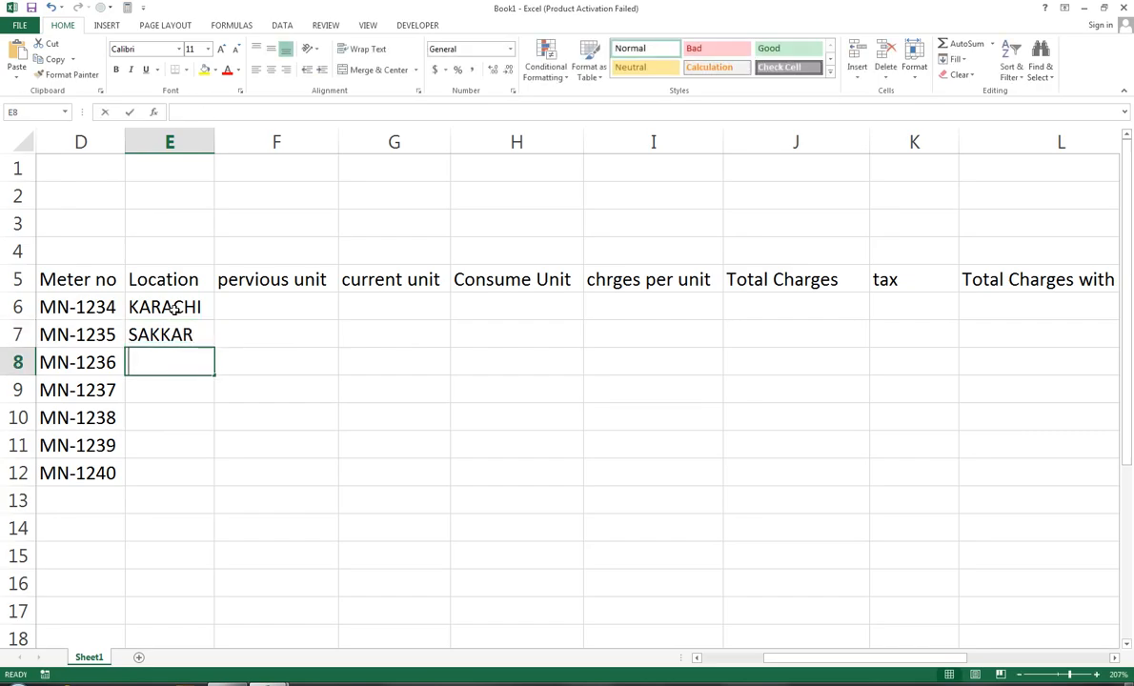
type("HEYDARAB")
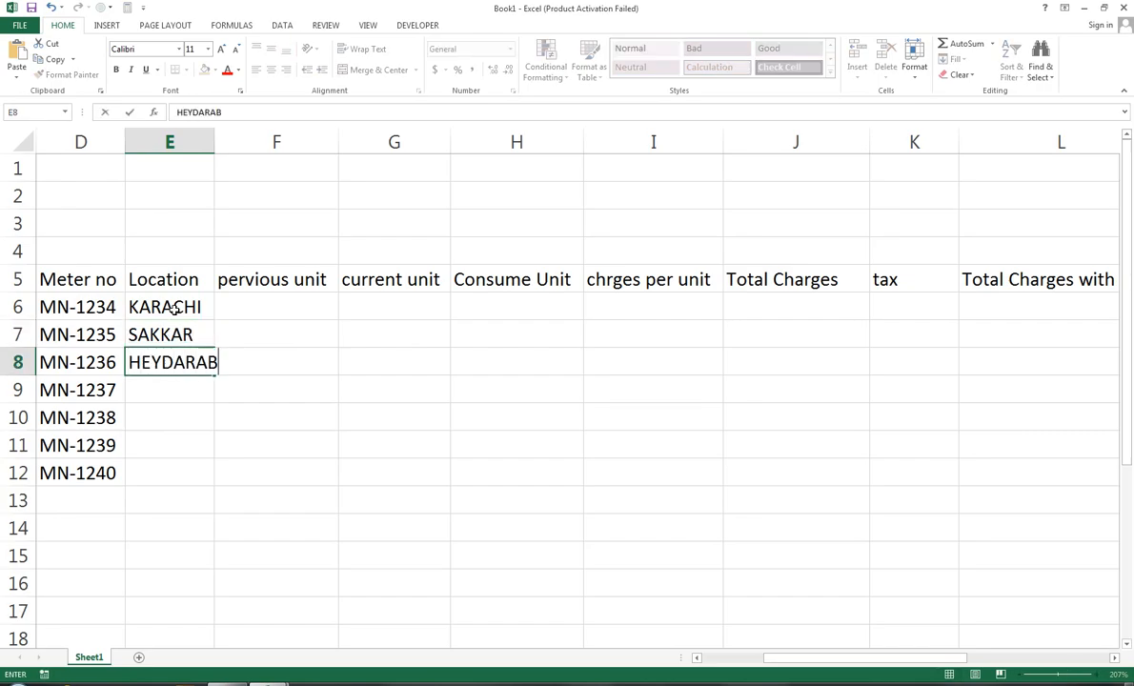
key("BackSpace")
key("BackSpace")
key("BackSpace")
type("BAD")
key("Return")
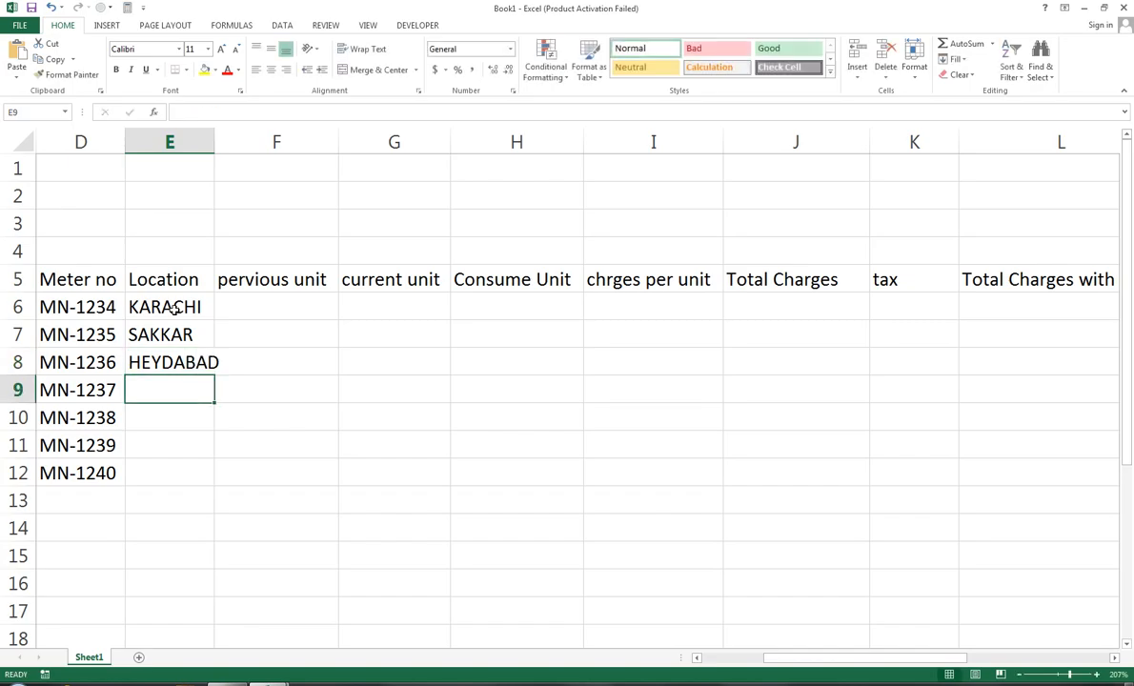
Step: Enter the locations LARKANA, DADO, NAWABSHA and GHOTKI in E9 to E12
type("LARKA")
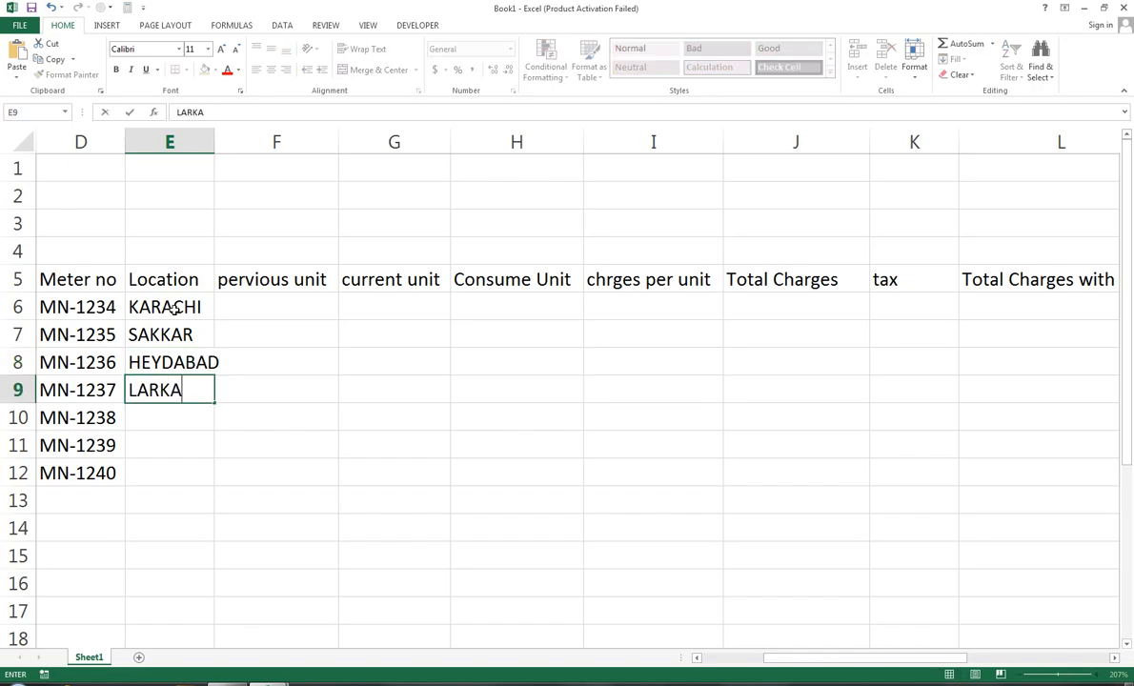
type("NA")
key("Return")
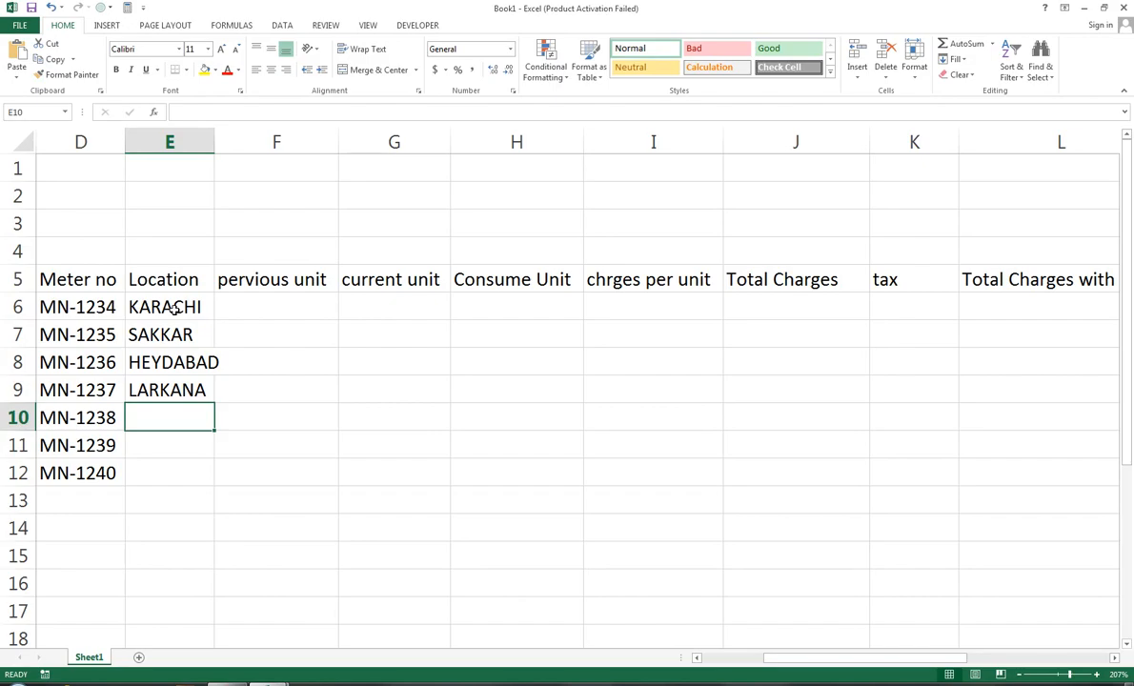
type("DADO")
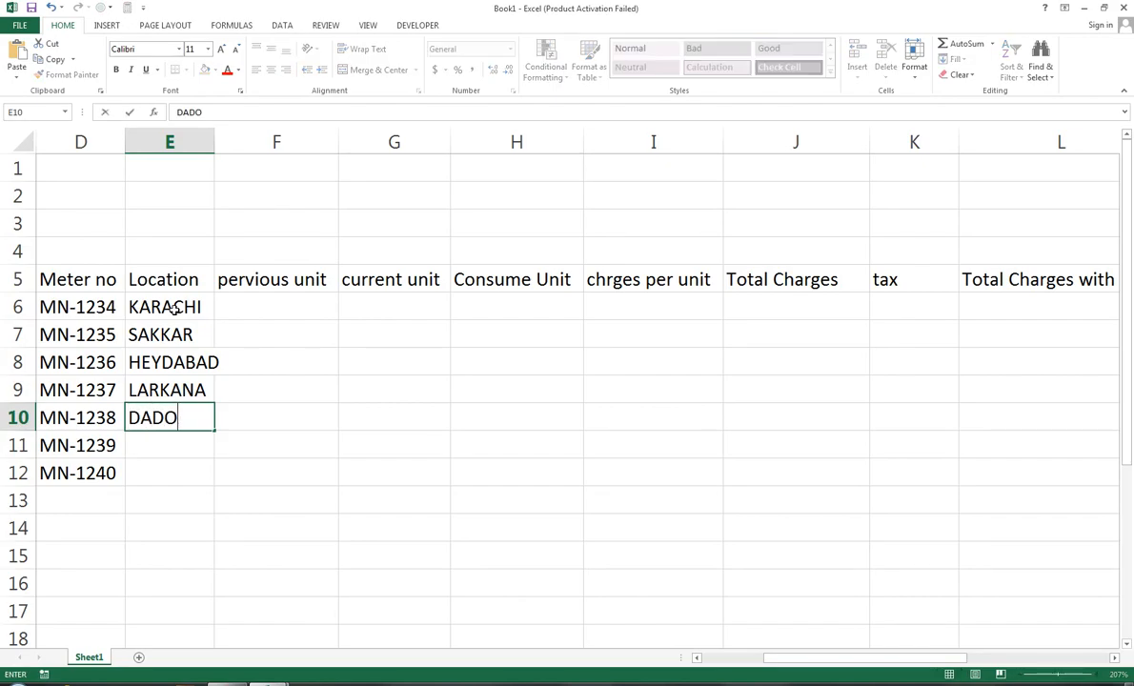
key("Return")
type("NAWABSHA")
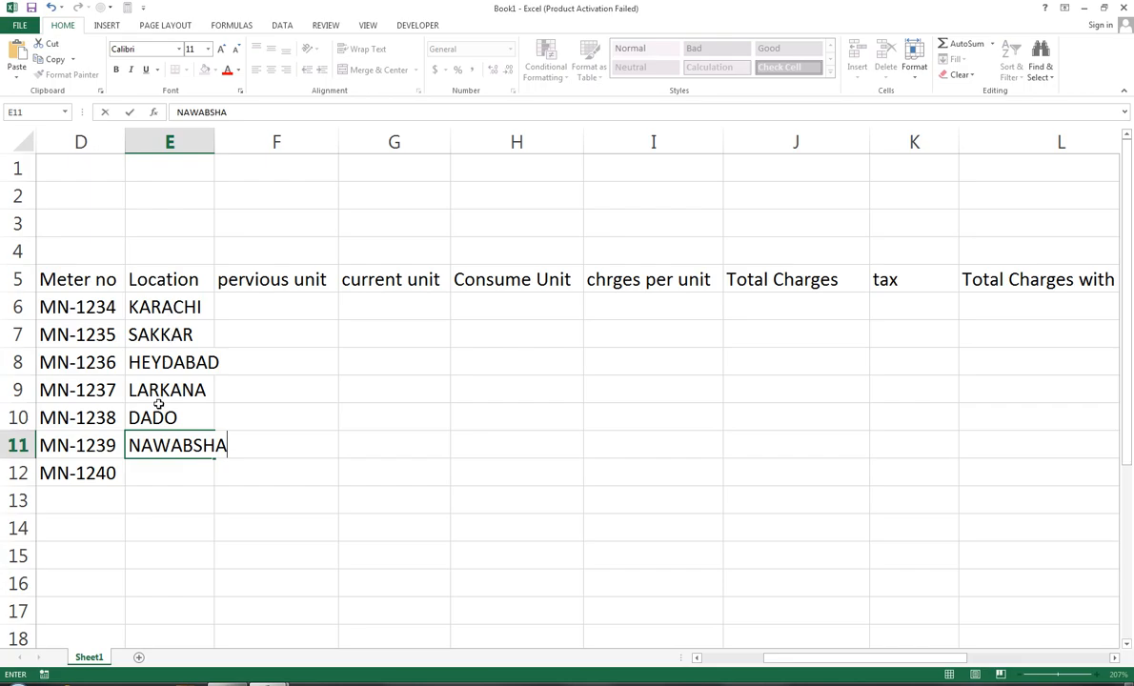
left_click(166, 476)
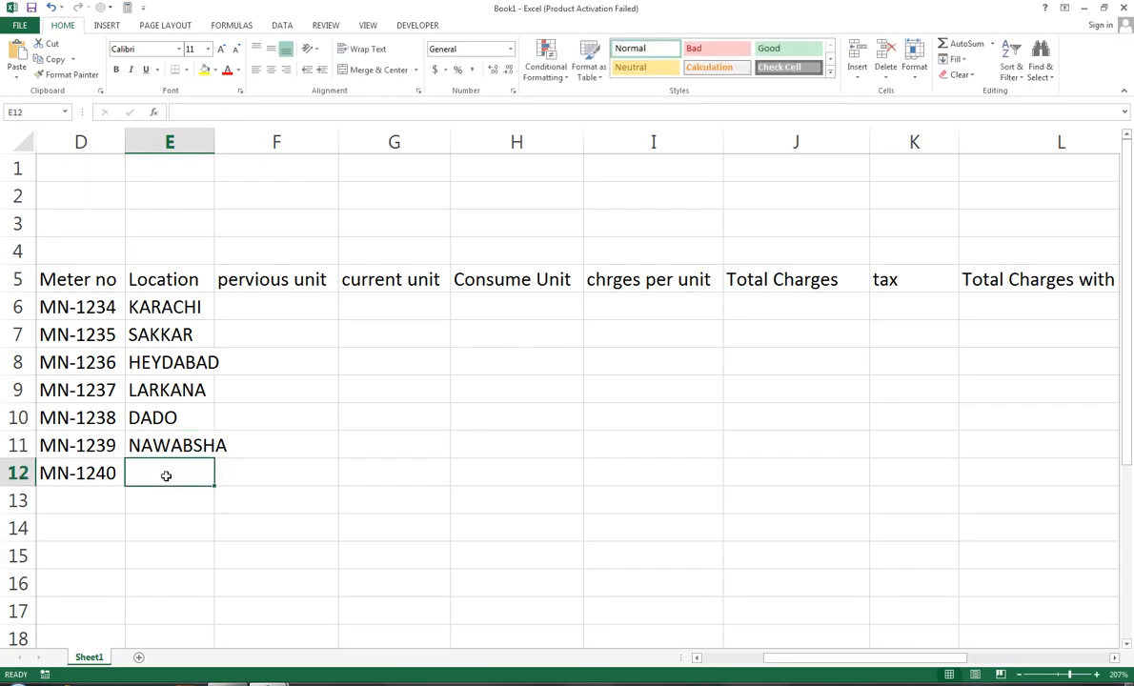
type("GHOTKI")
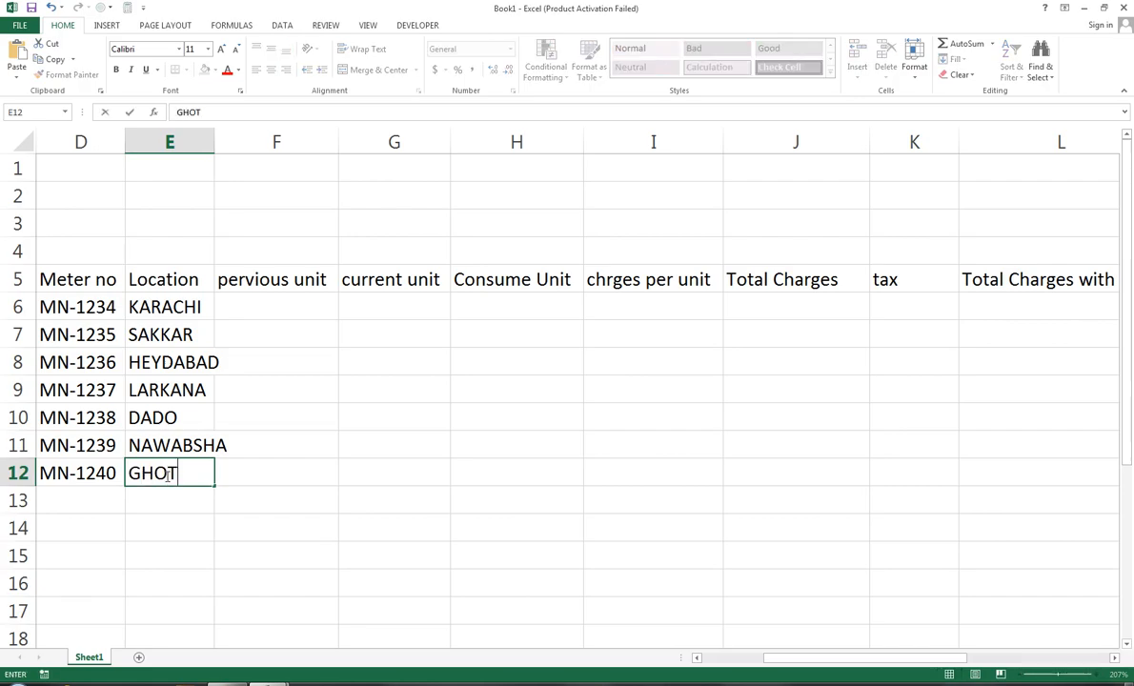
key("Tab")
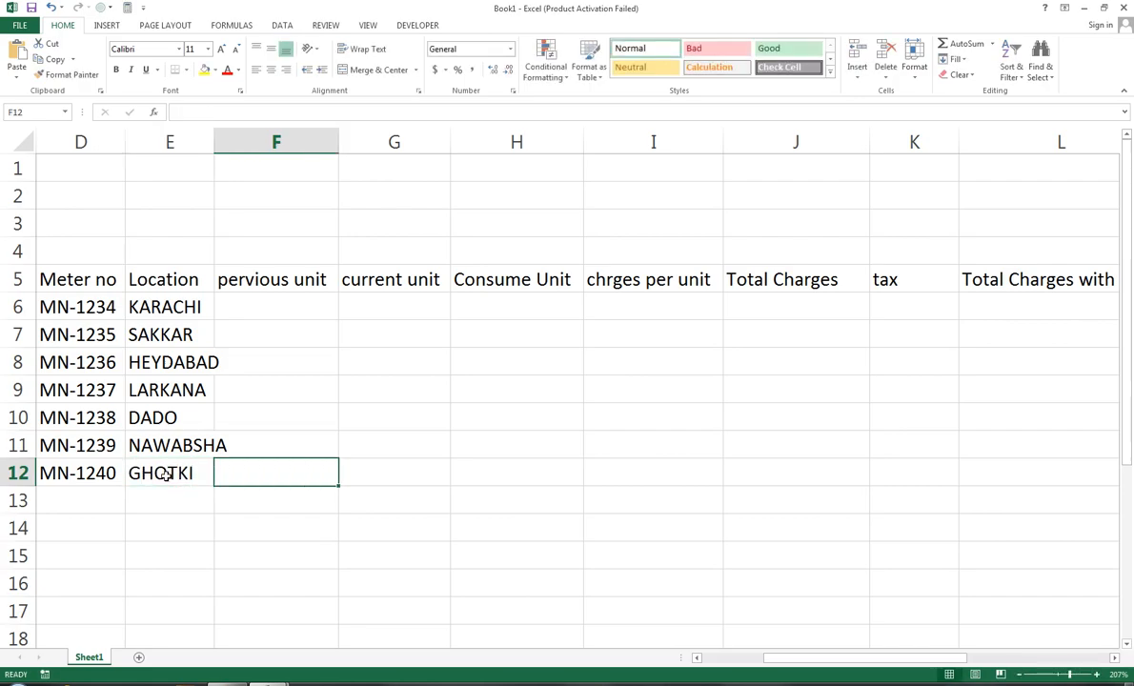
Step: Enter the previous units 4560, 4650, 4750 and 8950 in F6 to F9
left_click(274, 305)
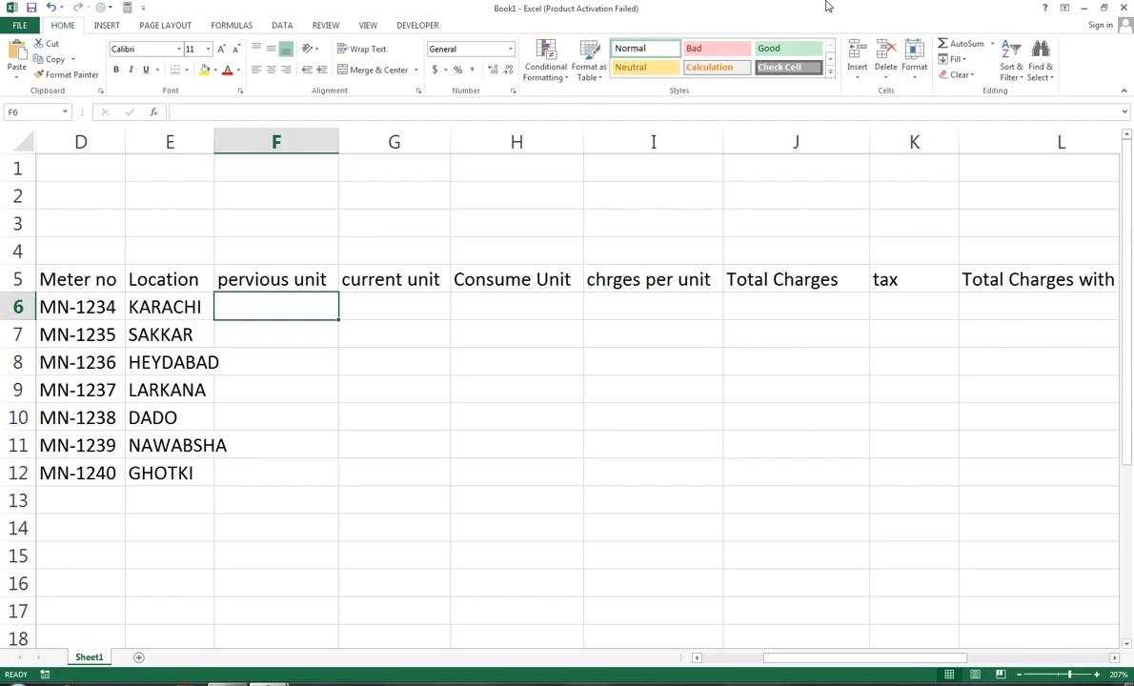
type("4560")
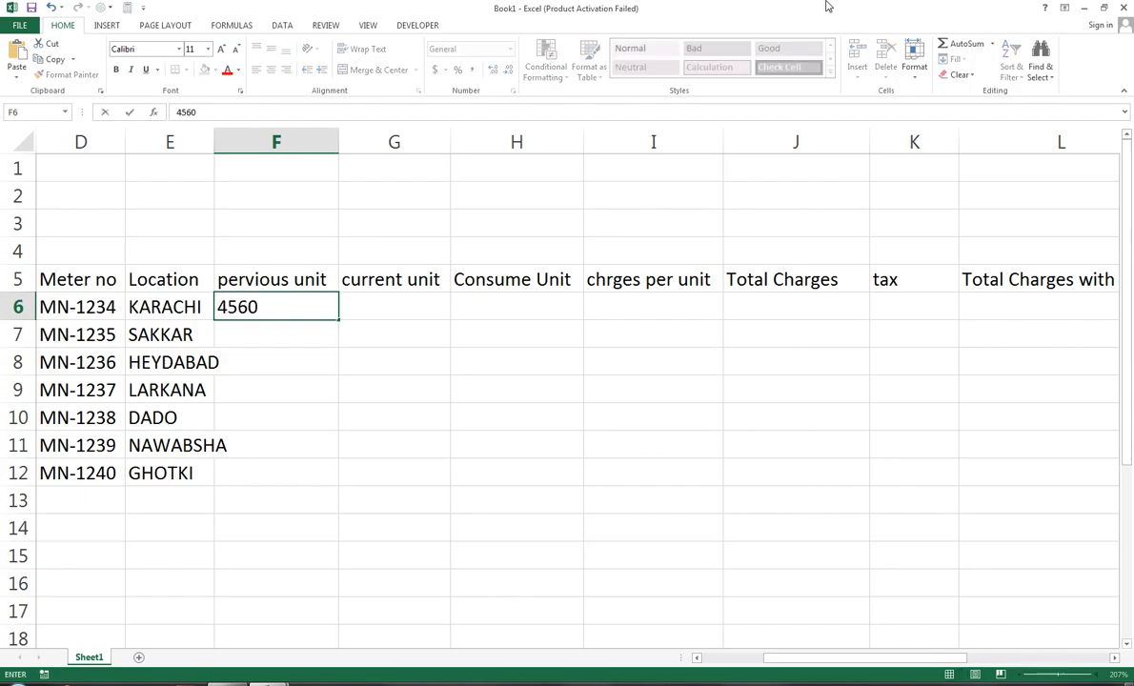
key("Return")
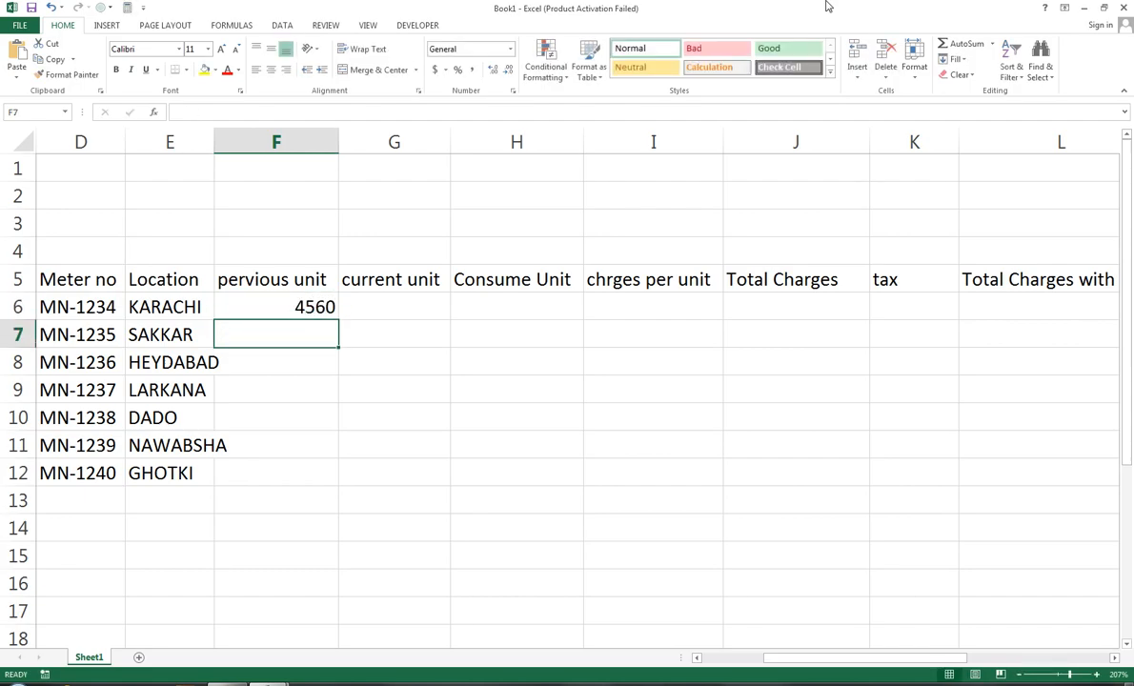
key("Up")
key("Down")
type("4650")
key("Return")
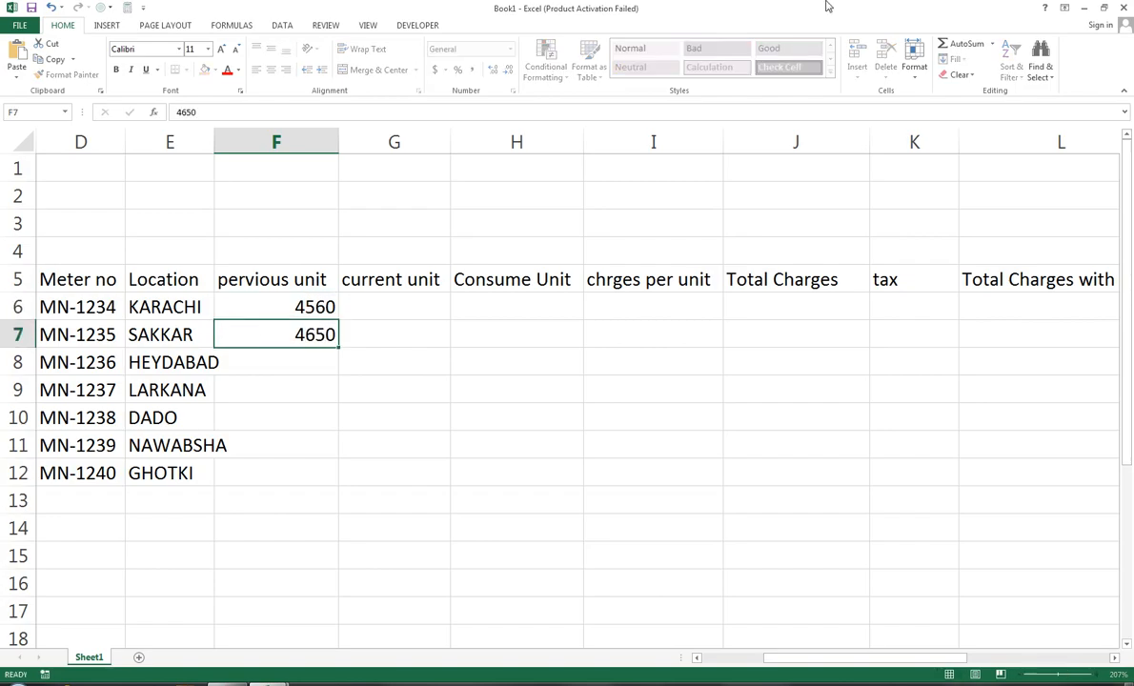
type("4750")
key("Return")
type("8950")
key("Return")
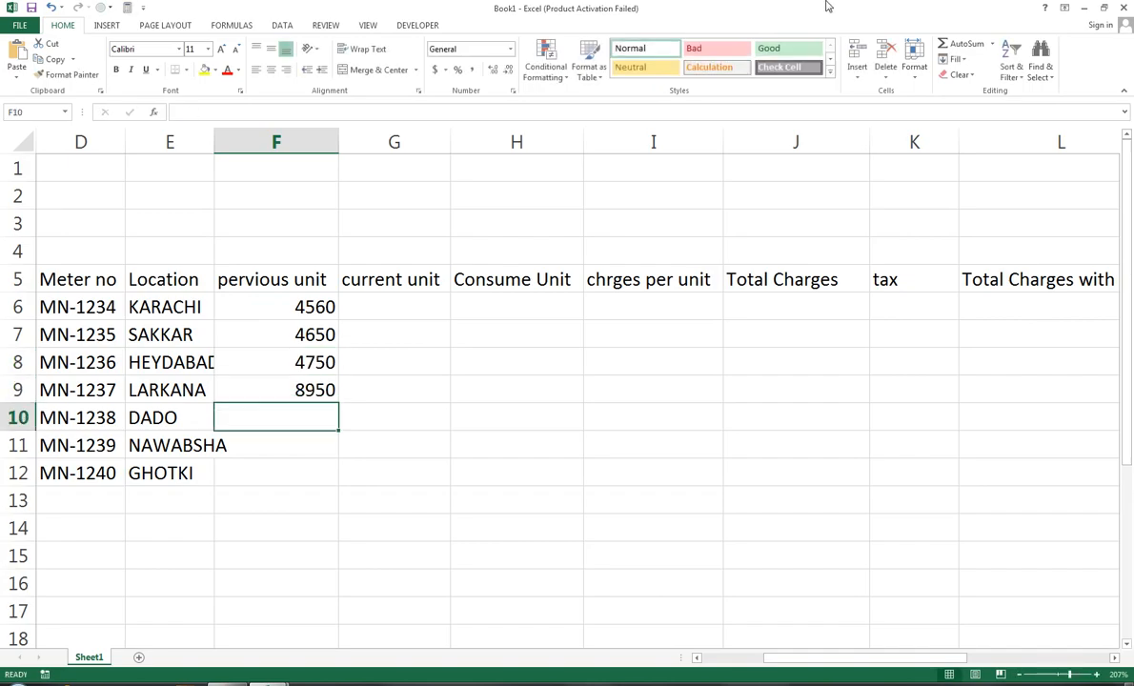
Step: Enter the previous units 5620, 3280 and 4589 in F10 to F12
type("5620")
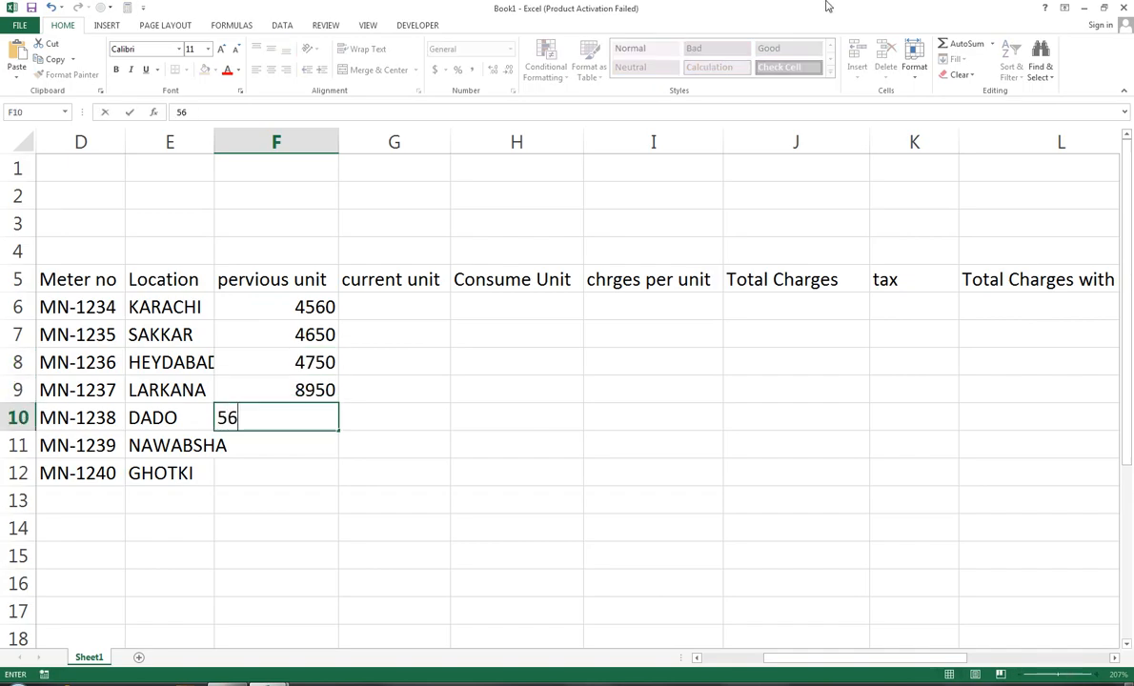
key("Return")
type("3280")
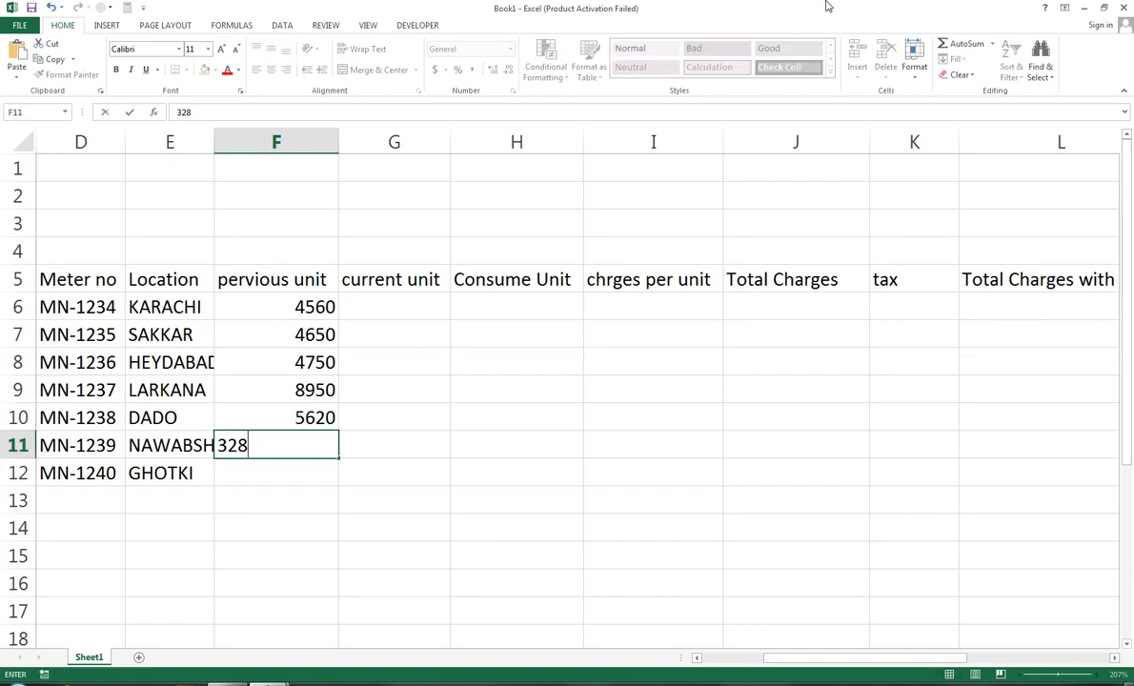
key("Return")
type("4589")
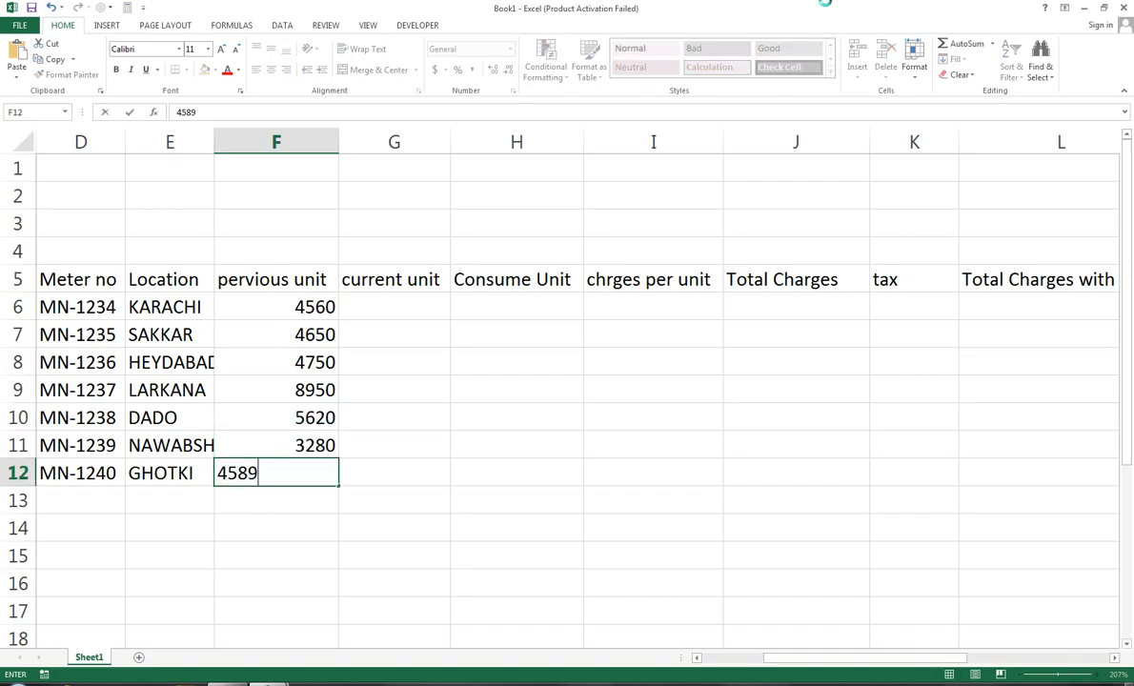
key("Return")
Step: Enter the current units 4600 and 4800 in G6 and G7
key("Right")
key("Up")
key("Up")
key("Up")
key("Up")
key("Up")
key("Up")
key("Up")
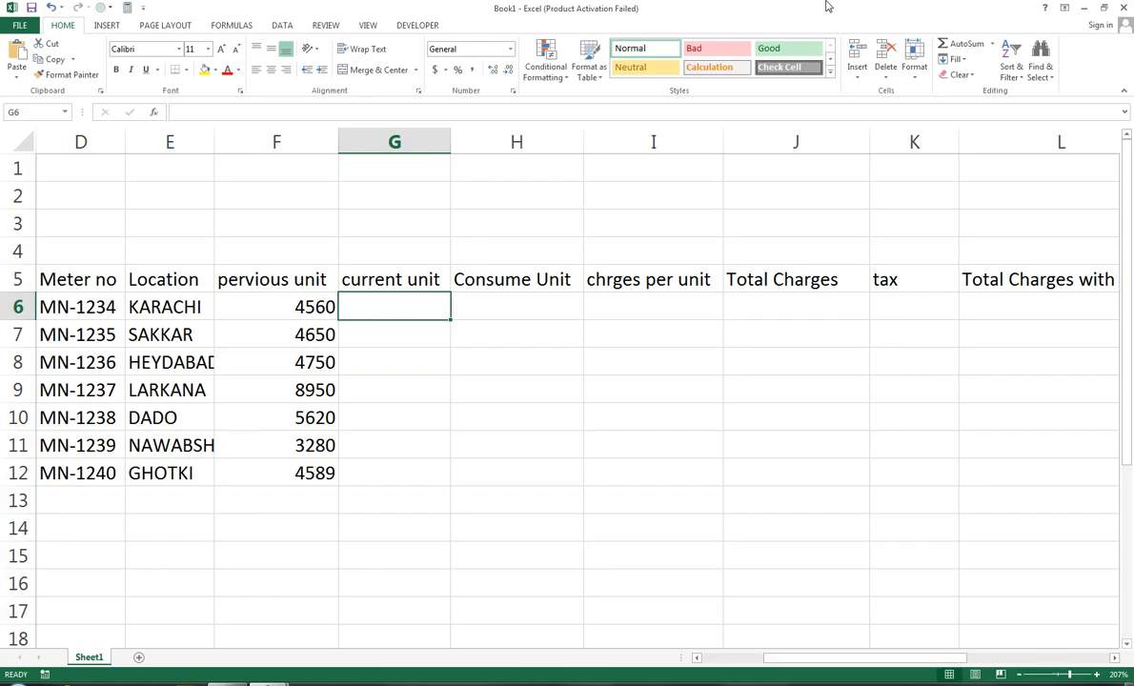
type("4600")
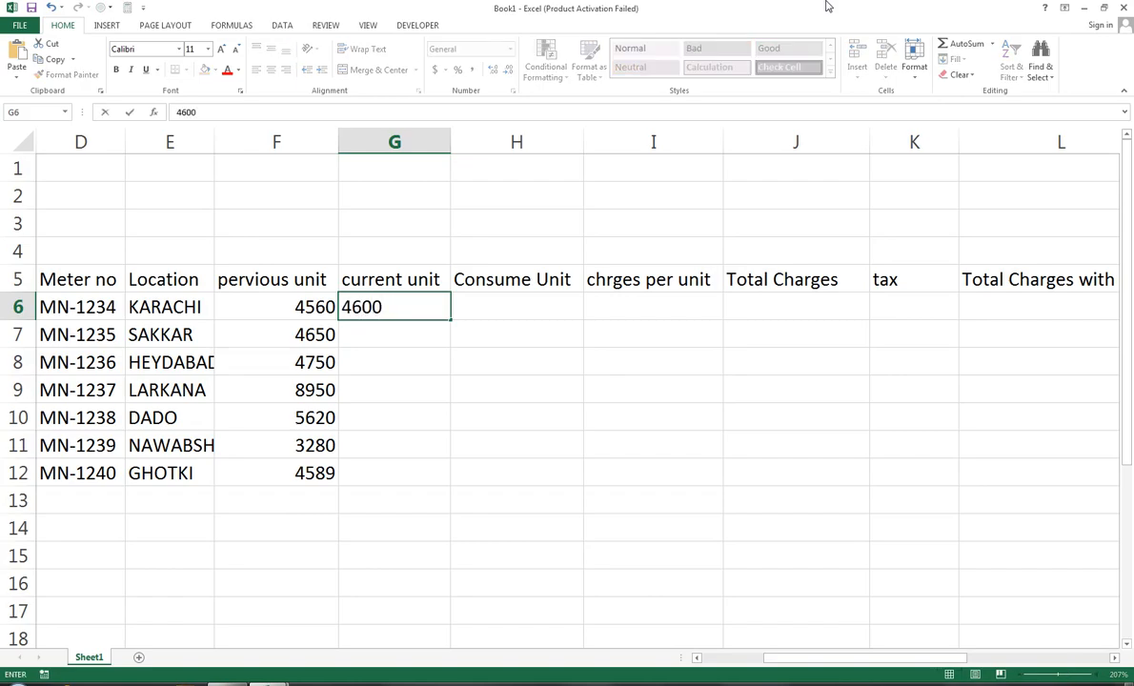
key("Return")
type("48000")
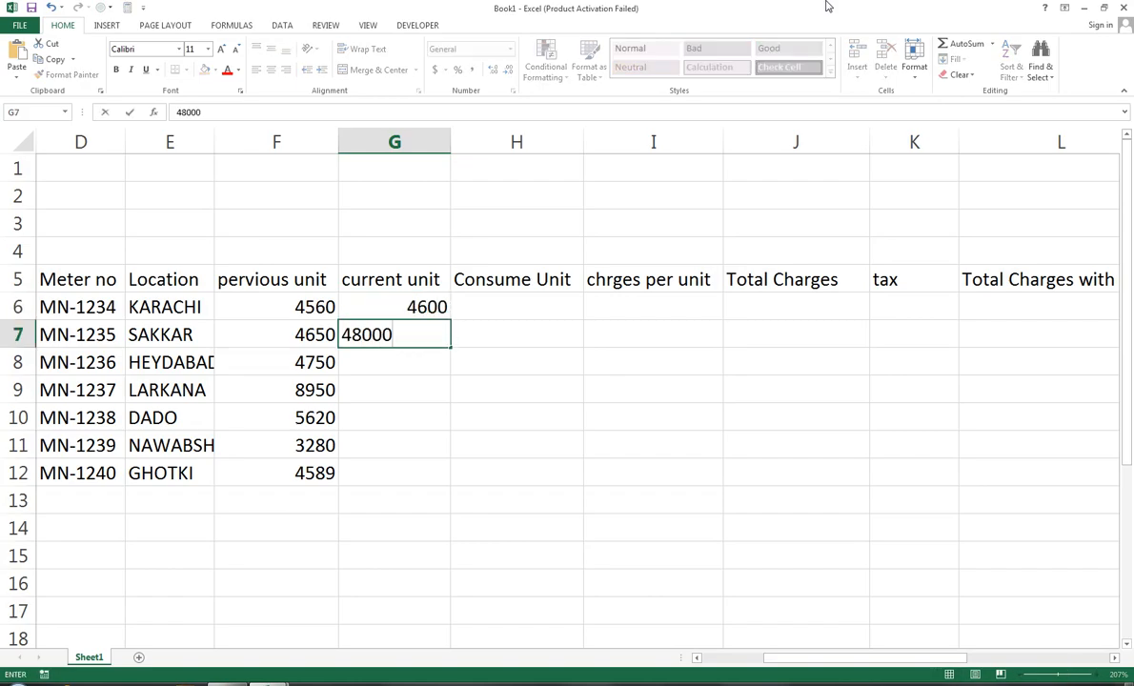
key("BackSpace")
key("Return")
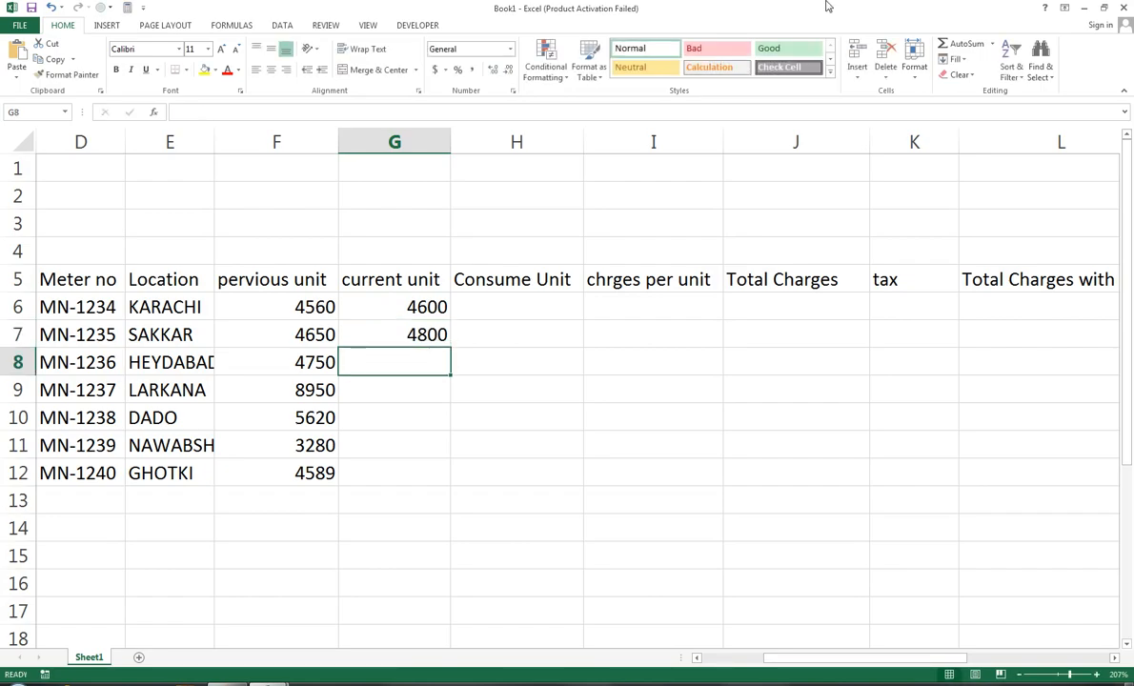
Step: Enter the current units 4900, 9500 and 6000 in G8 to G10
type("4900")
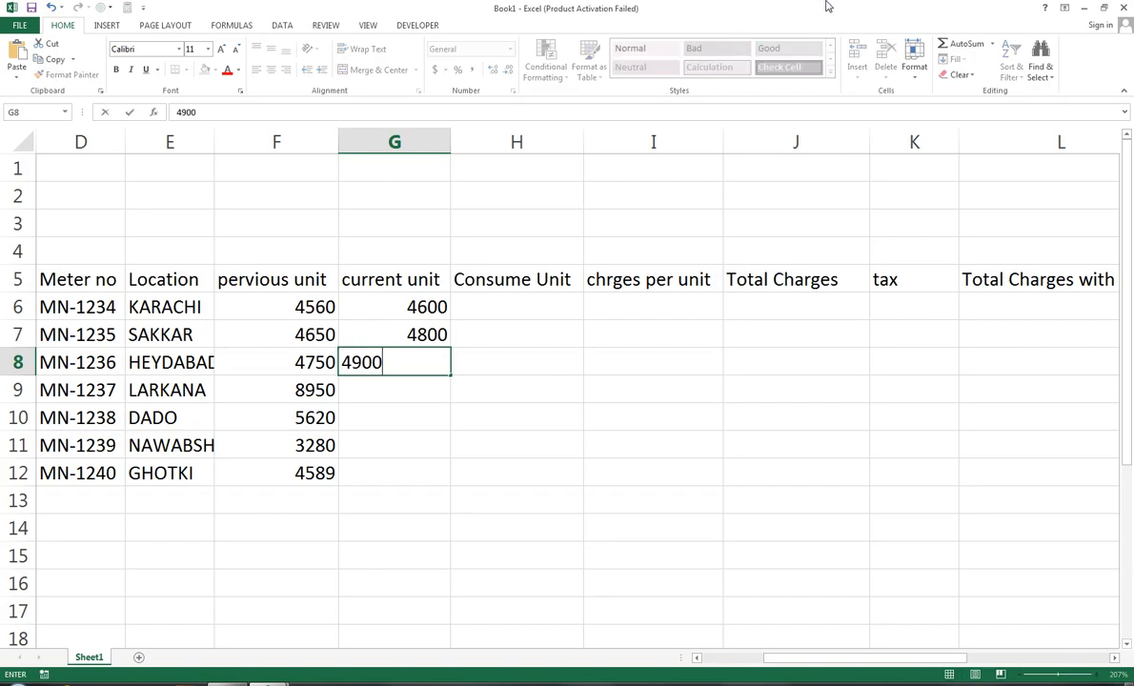
key("ctrl+Return")
key("Return")
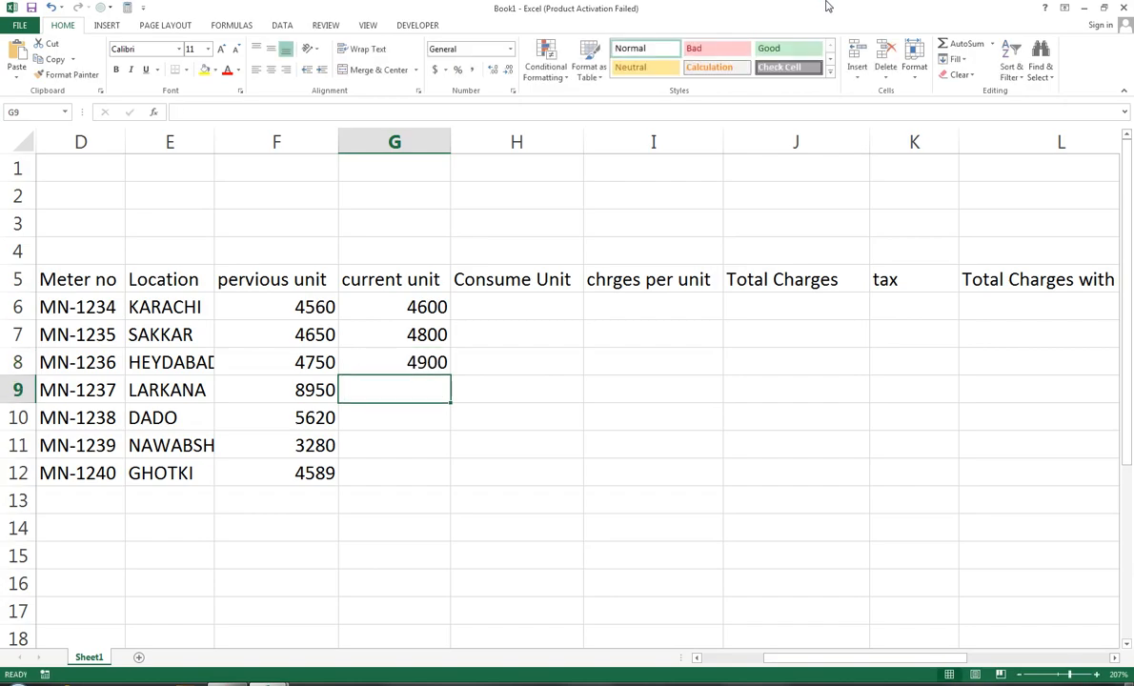
type("9500")
key("Return")
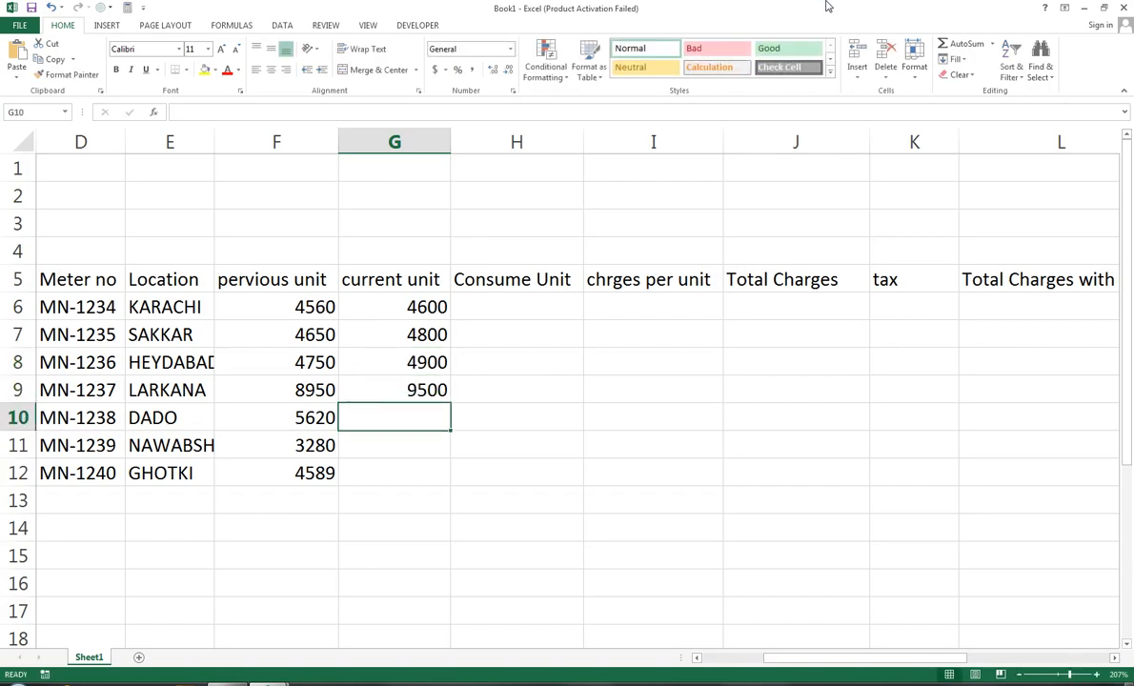
type("6")
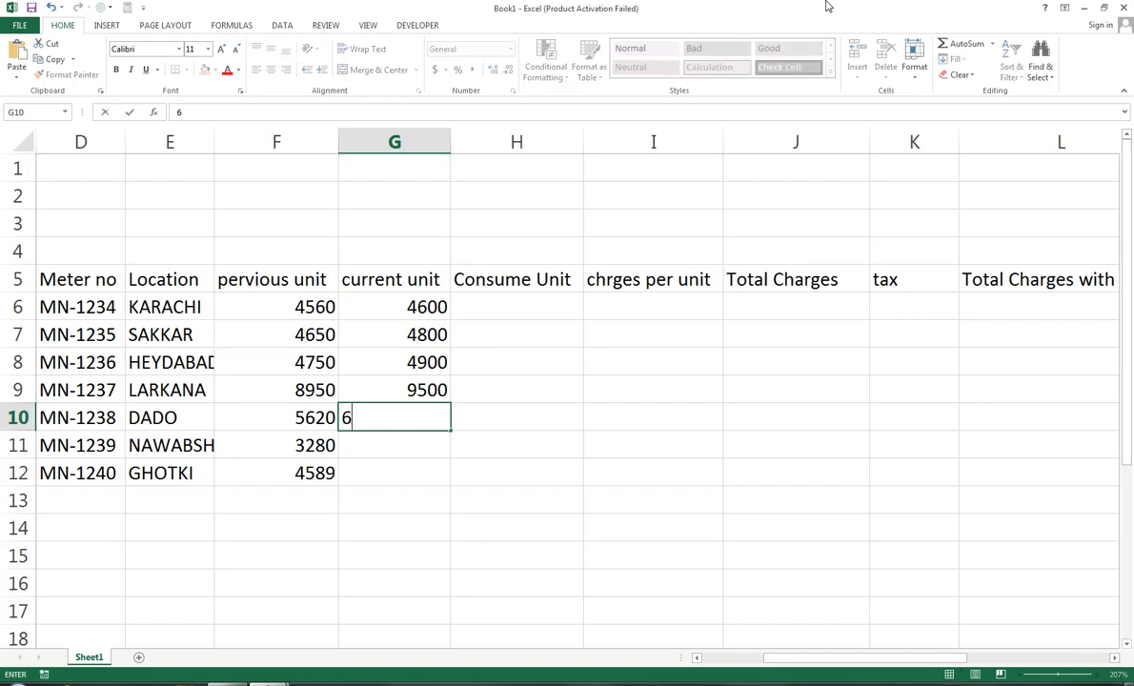
type("0000")
key("Return")
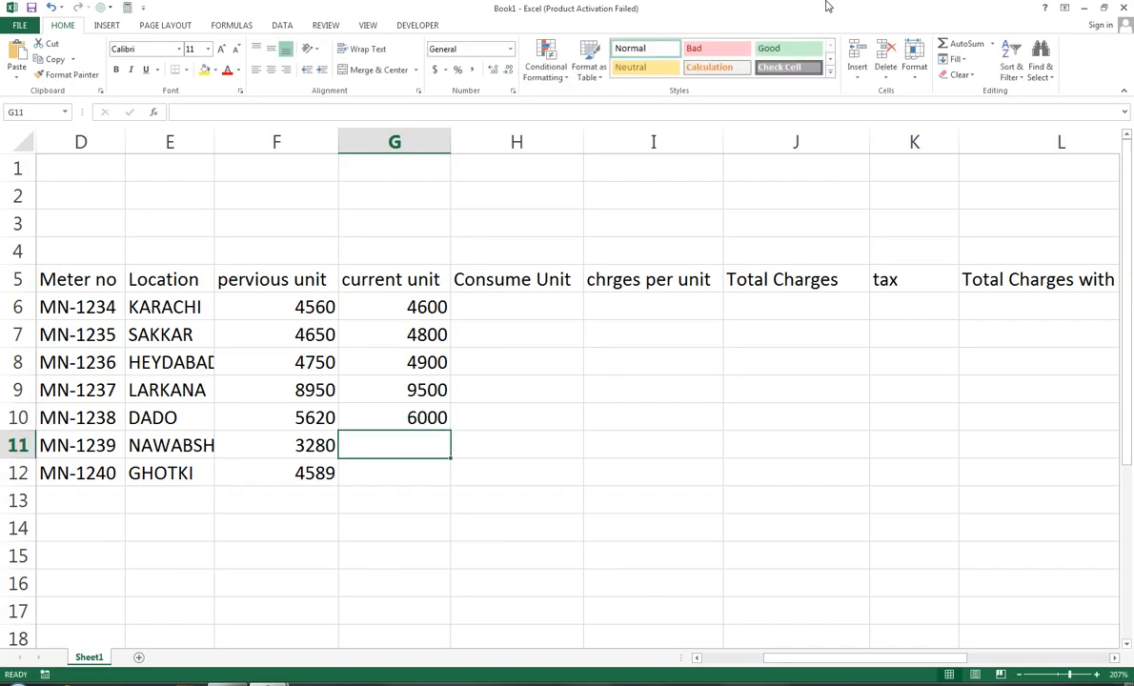
Step: Enter the current units 3500 and 4700 in G11 and G12
type("350")
key("BackSpace")
key("Return")
key("Return")
key("Up")
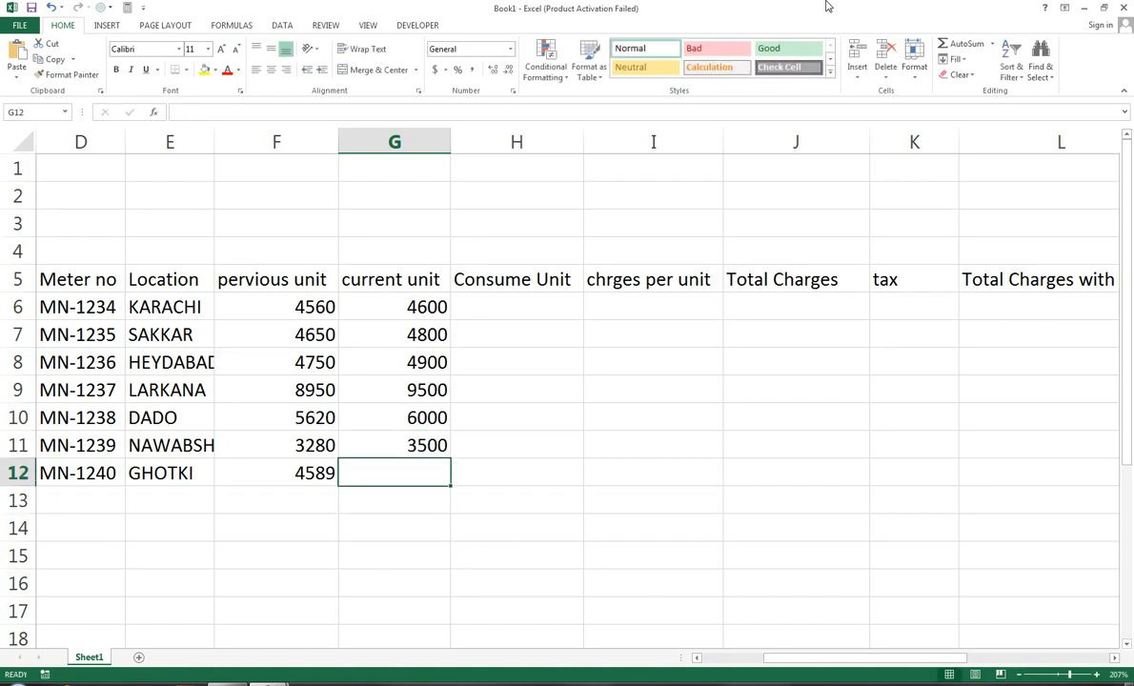
type("4700")
key("Tab")
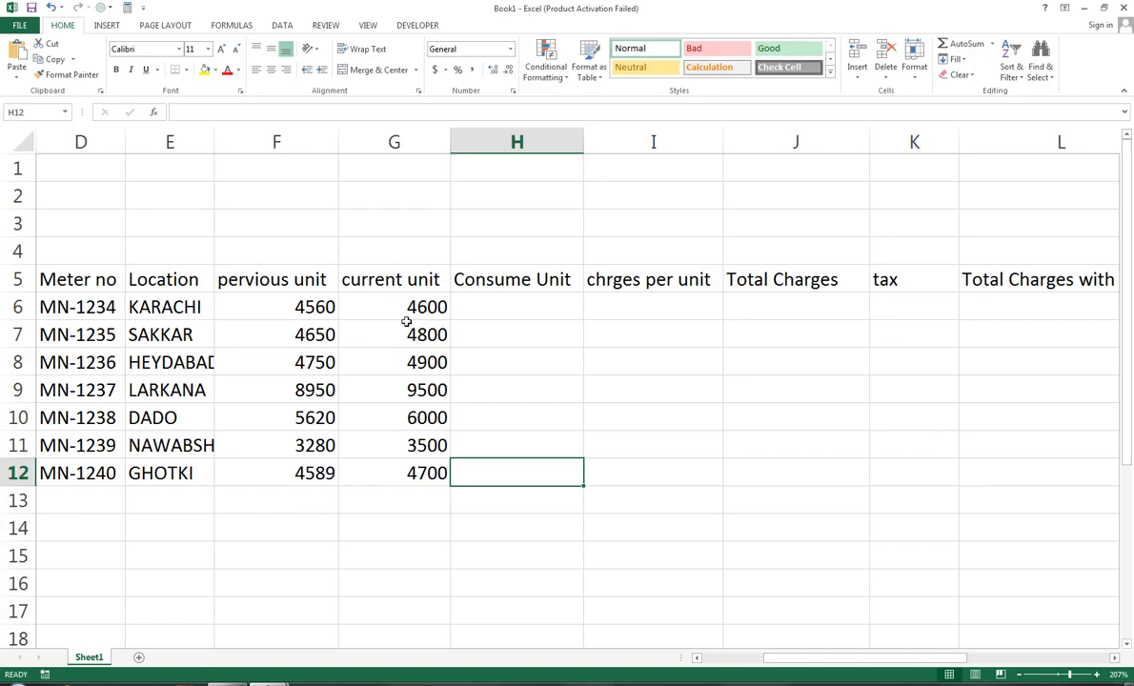
Step: Correct the heading in H5 to Consumed Unit, with a lowercase d
left_click(496, 305)
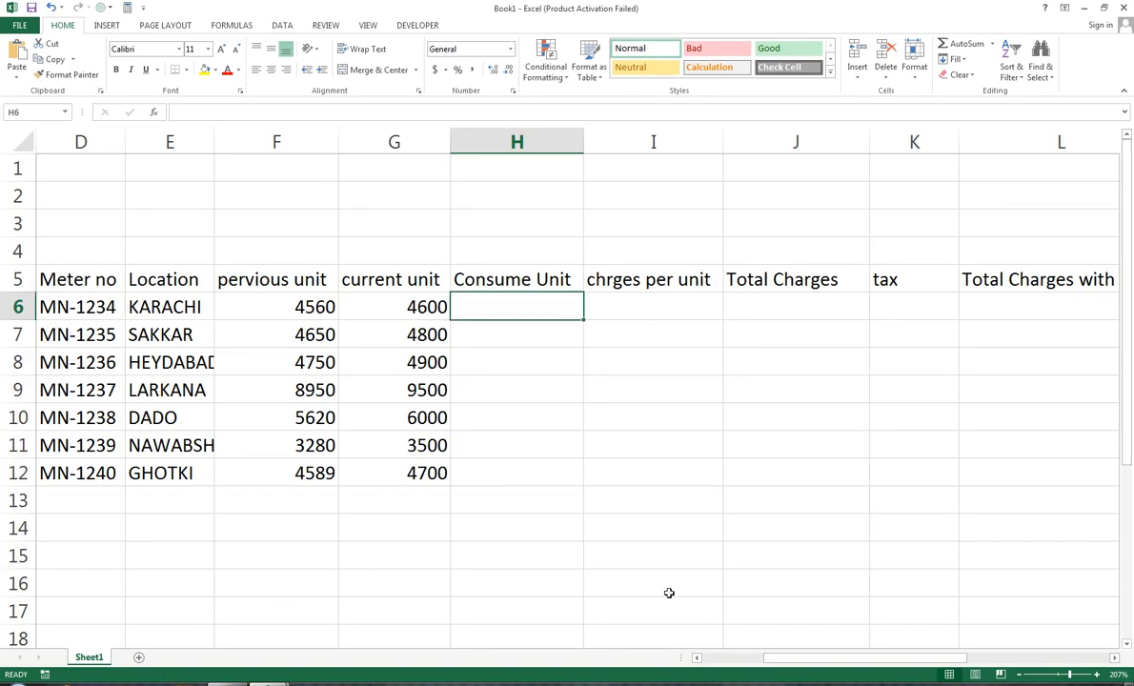
key("Up")
key("F2")
key("Left")
key("Left")
key("Left")
key("Left")
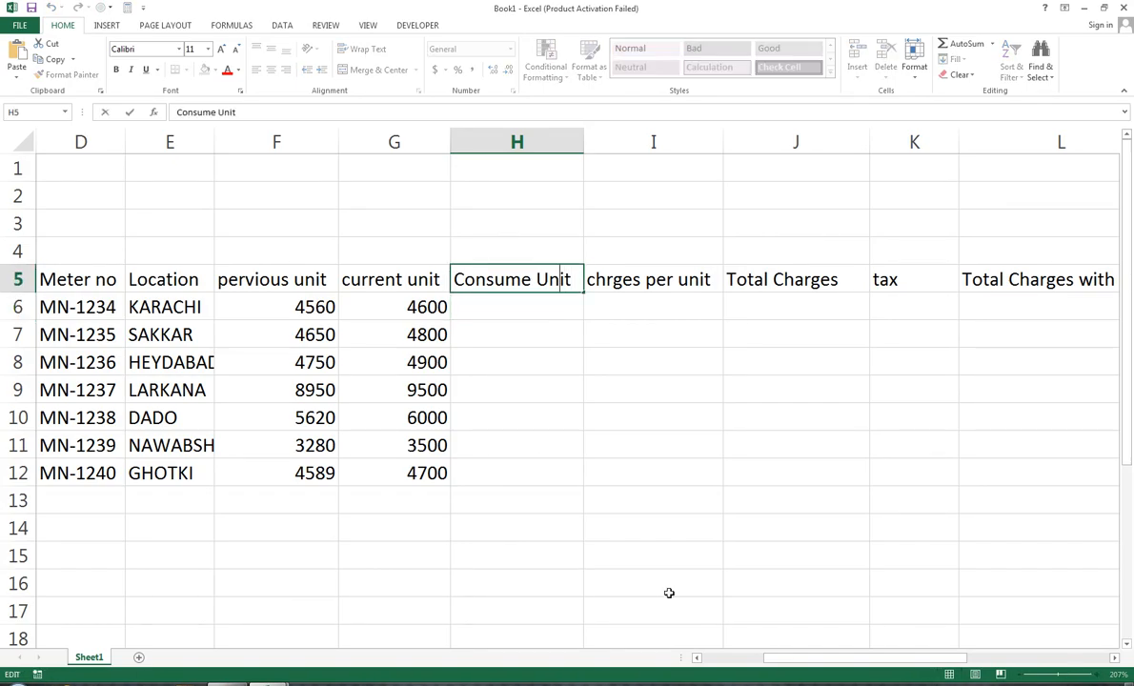
type("D")
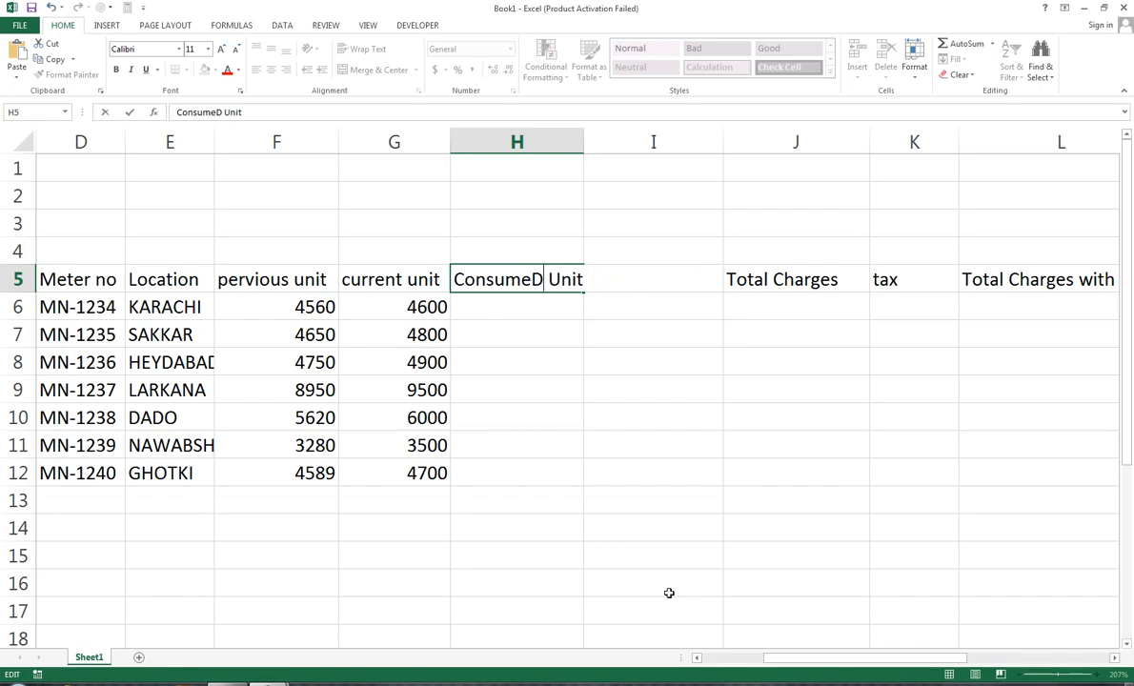
key("Return")
key("Up")
key("F2")
key("Left")
key("Left")
key("Left")
key("Left")
key("Left")
key("BackSpace")
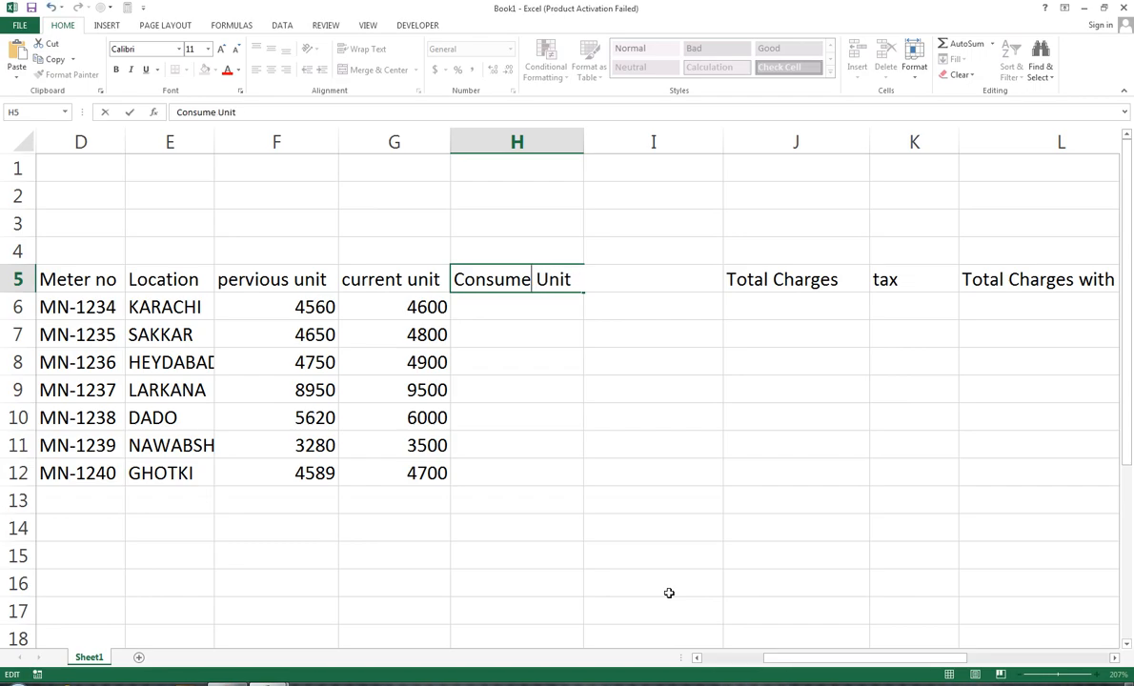
type("d")
key("Return")
Step: Calculate the consumed units in H6 with the formula =G6-F6
type("=")
key("Left")
type("-")
key("Left")
key("Left")
key("Return")
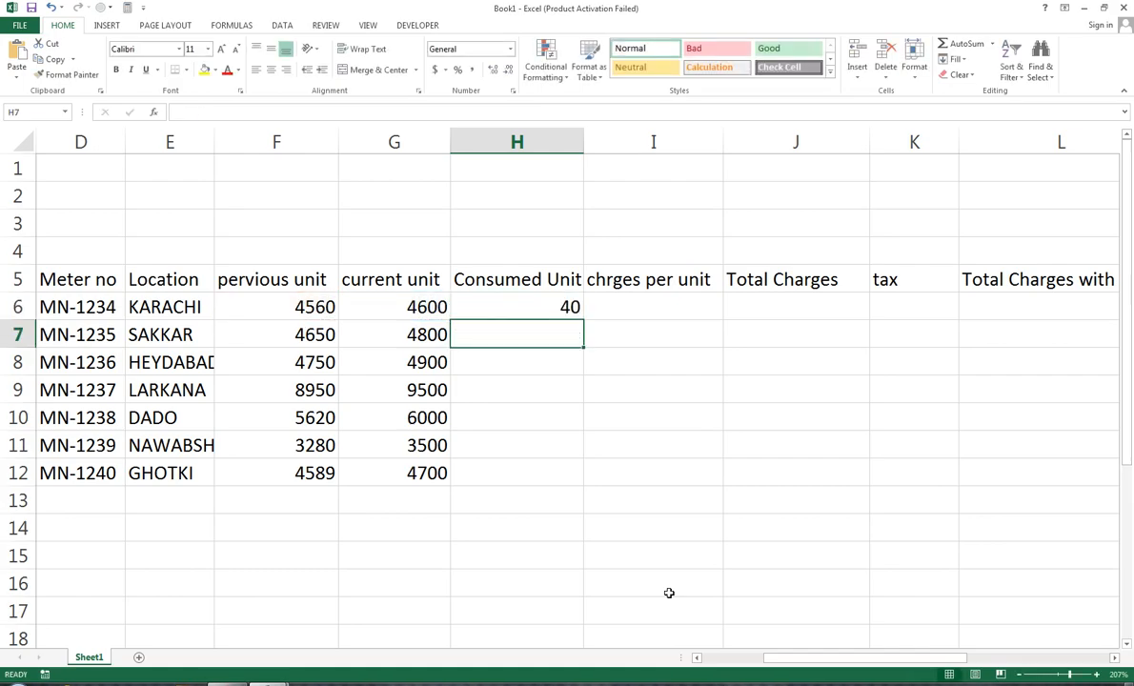
key("Up")
key("shift+Down")
key("shift+Down")
key("shift+Down")
key("shift+Down")
key("shift+Down")
key("shift+Down")
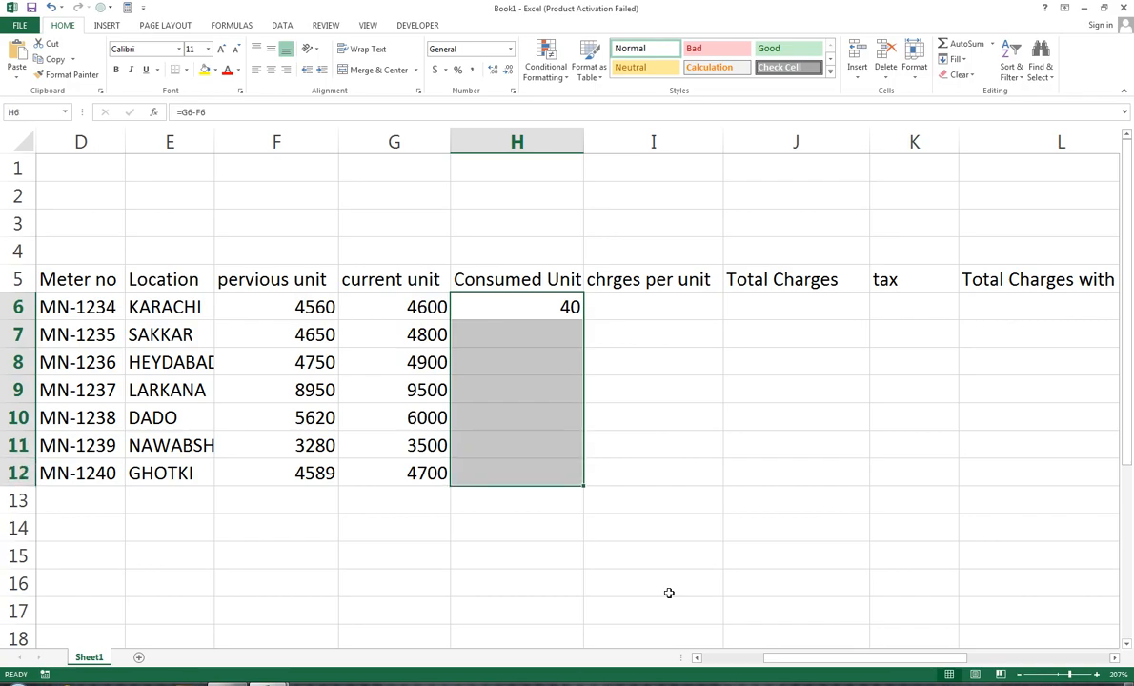
key("Down")
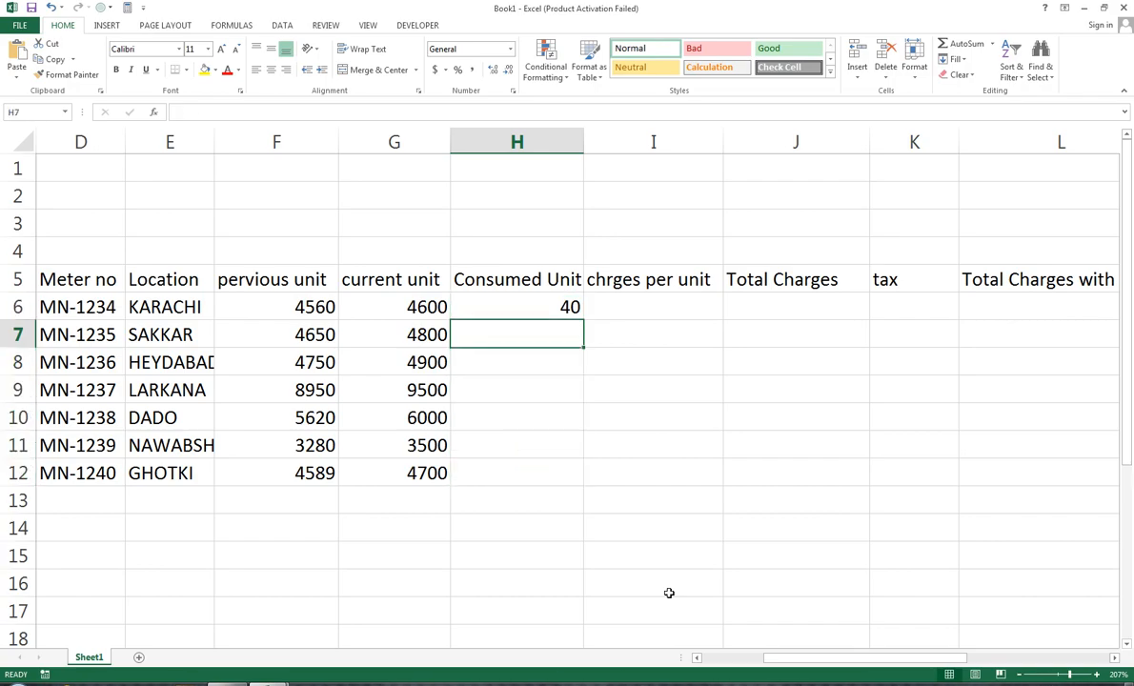
Step: Enter the formula =G7-F7 in H7 and fill the consumed-unit formulas down to H12
type("=")
key("Left")
key("Left")
key("Right")
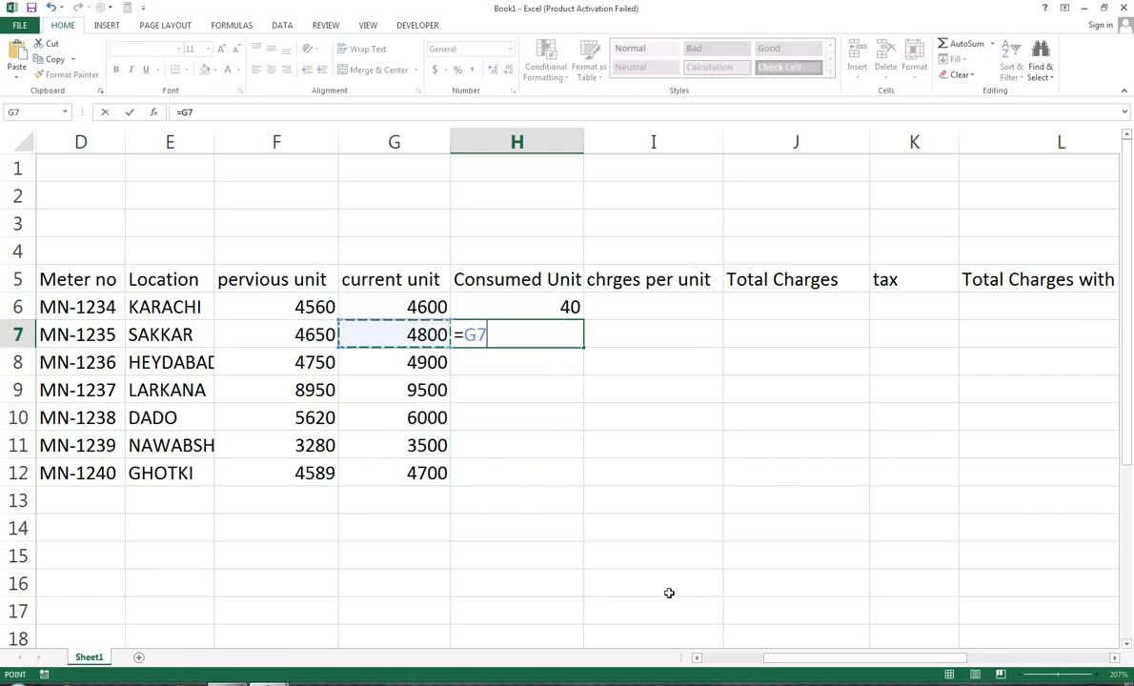
type("-")
key("Left")
key("Left")
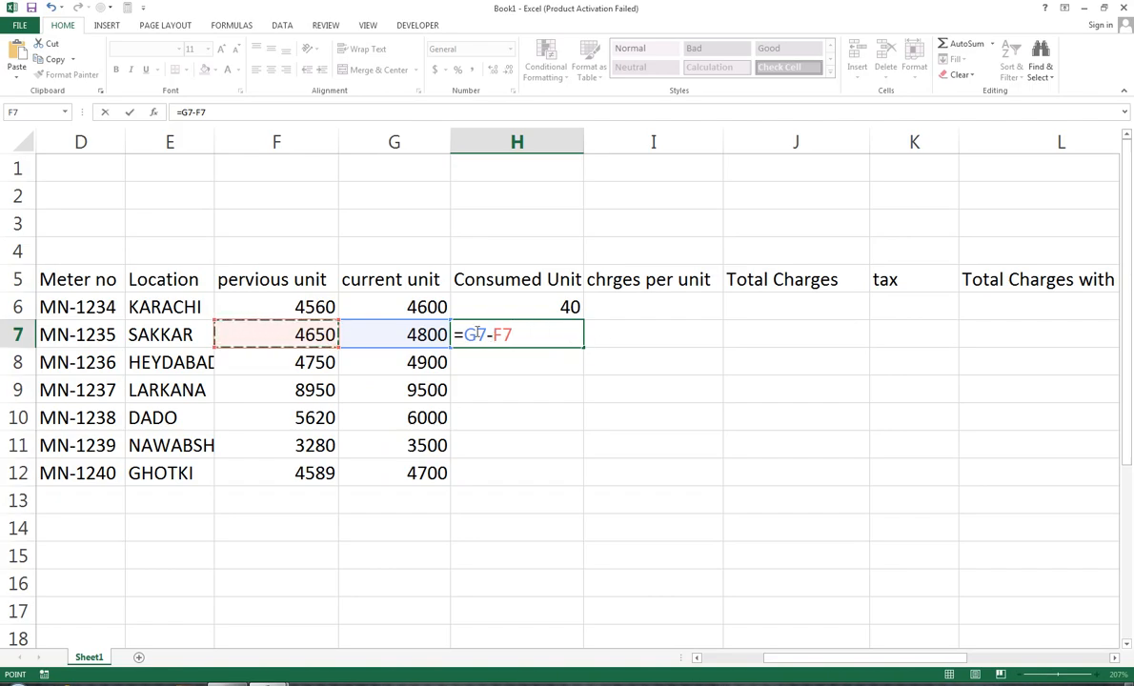
key("Return")
left_click_drag(514, 307, 563, 336)
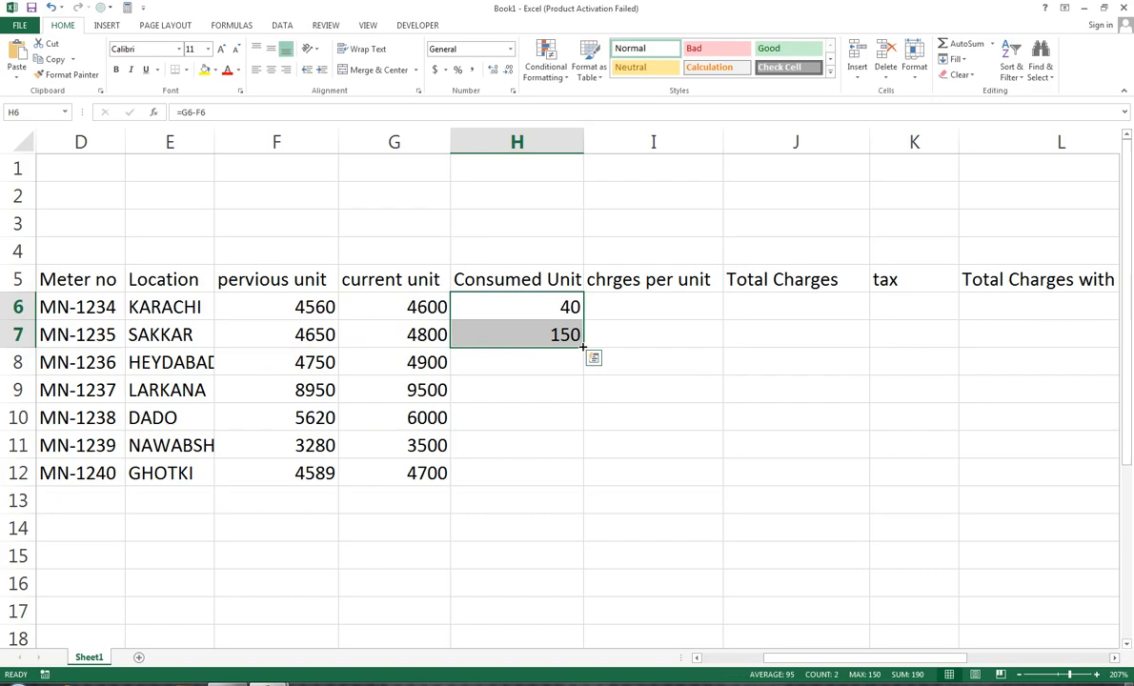
left_click_drag(584, 347, 588, 484)
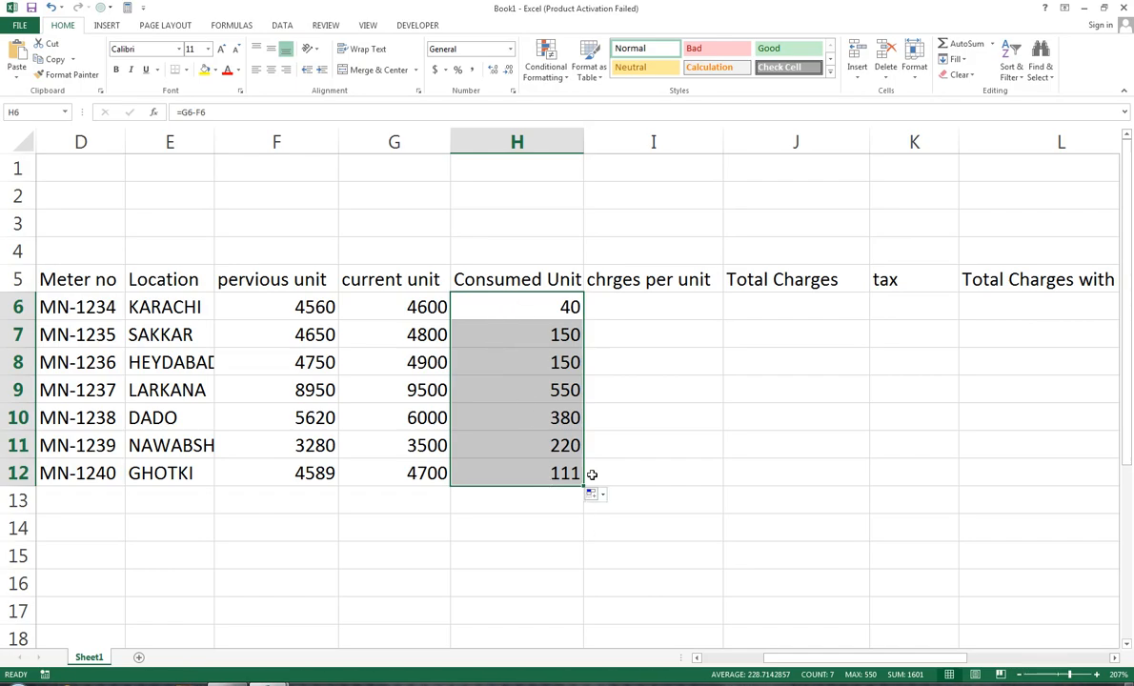
Step: Set the current unit for DADO in G10 to 6500
left_click(370, 419)
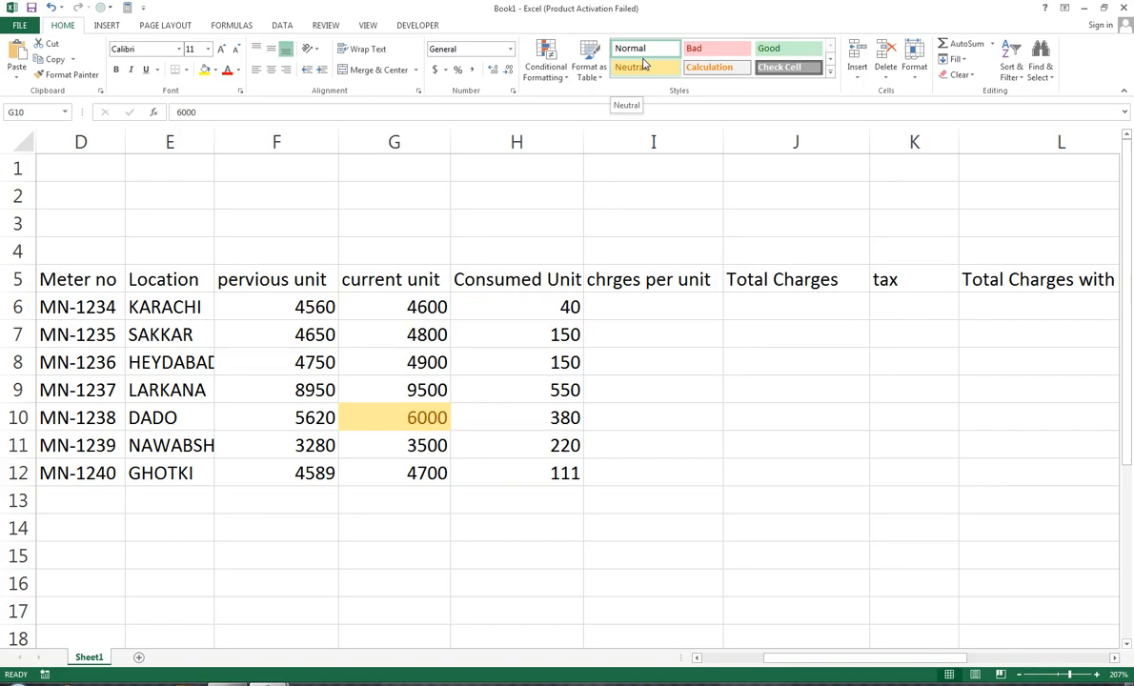
left_click(631, 498)
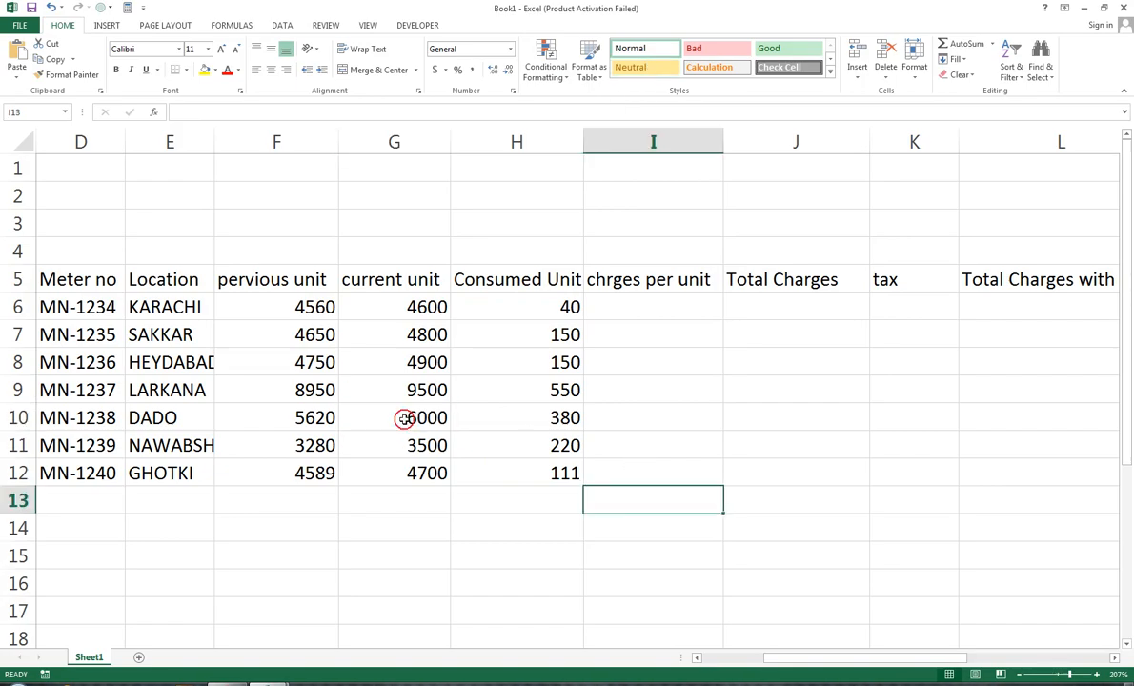
left_click(375, 420)
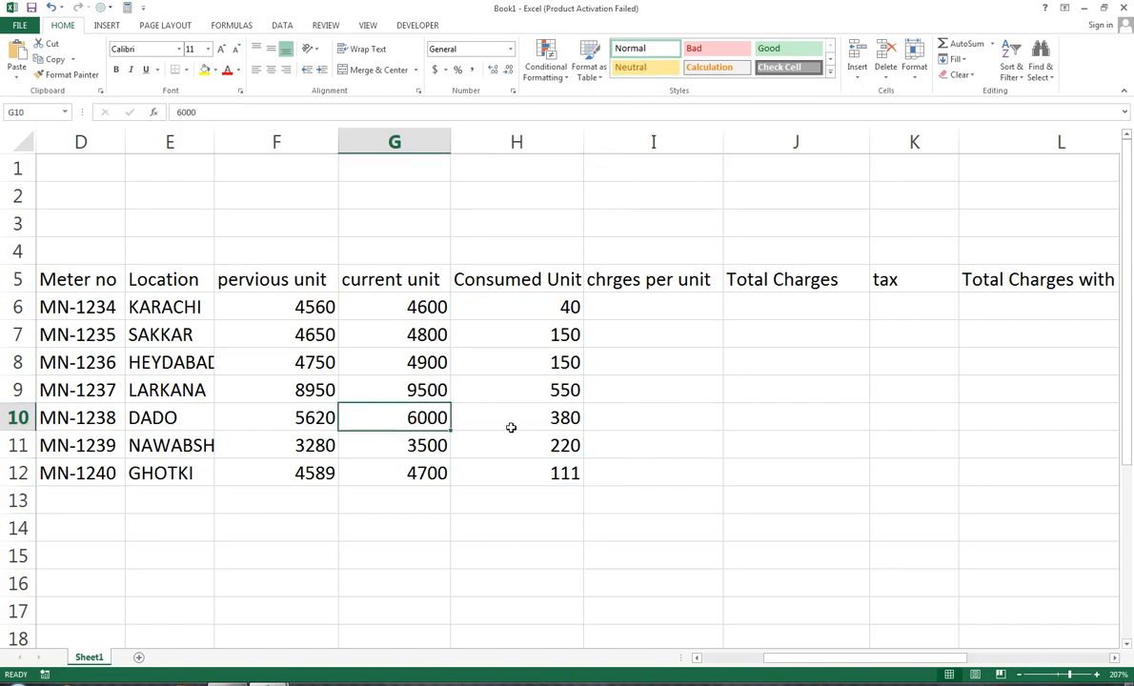
type("6500")
key("Return")
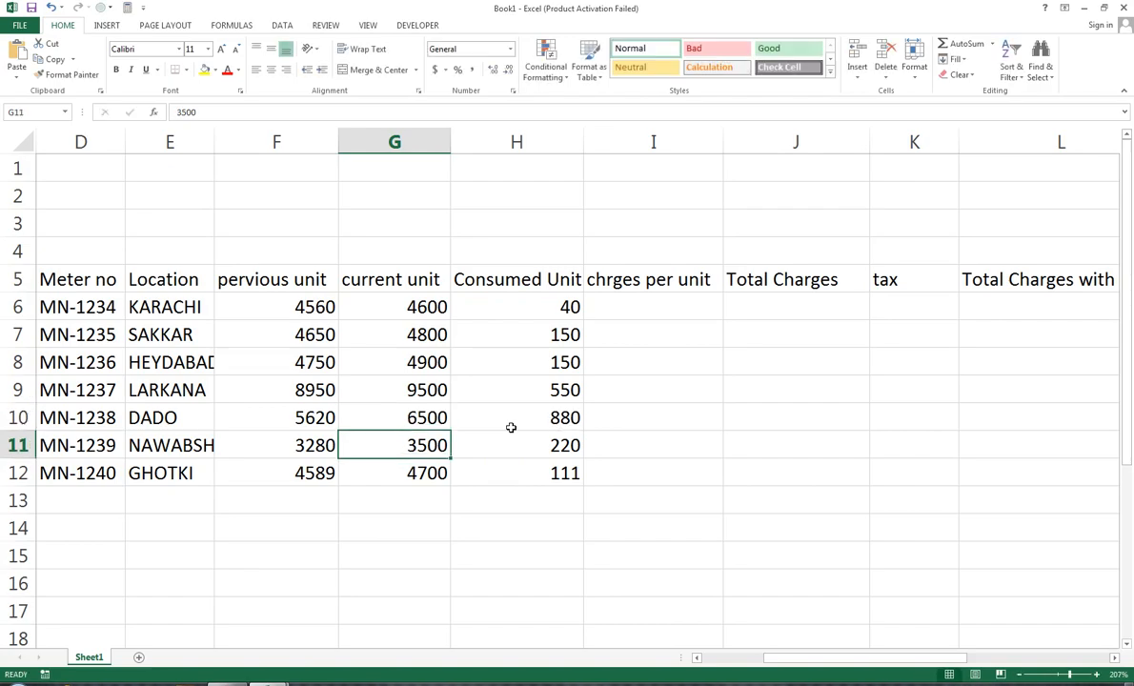
Step: Set the current unit for DADO in G10 to 6900
key("Up")
type("6900")
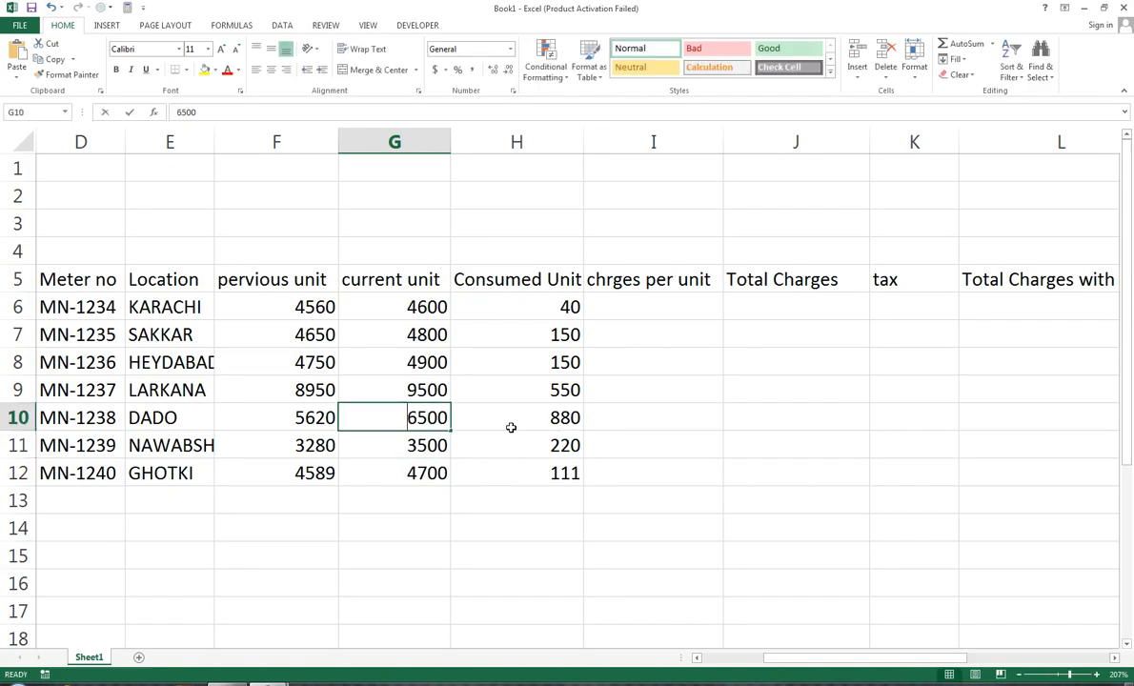
key("Return")
Step: Set the current unit for SAKKAR in G7 to 5800
key("Up")
key("Up")
key("Up")
key("Up")
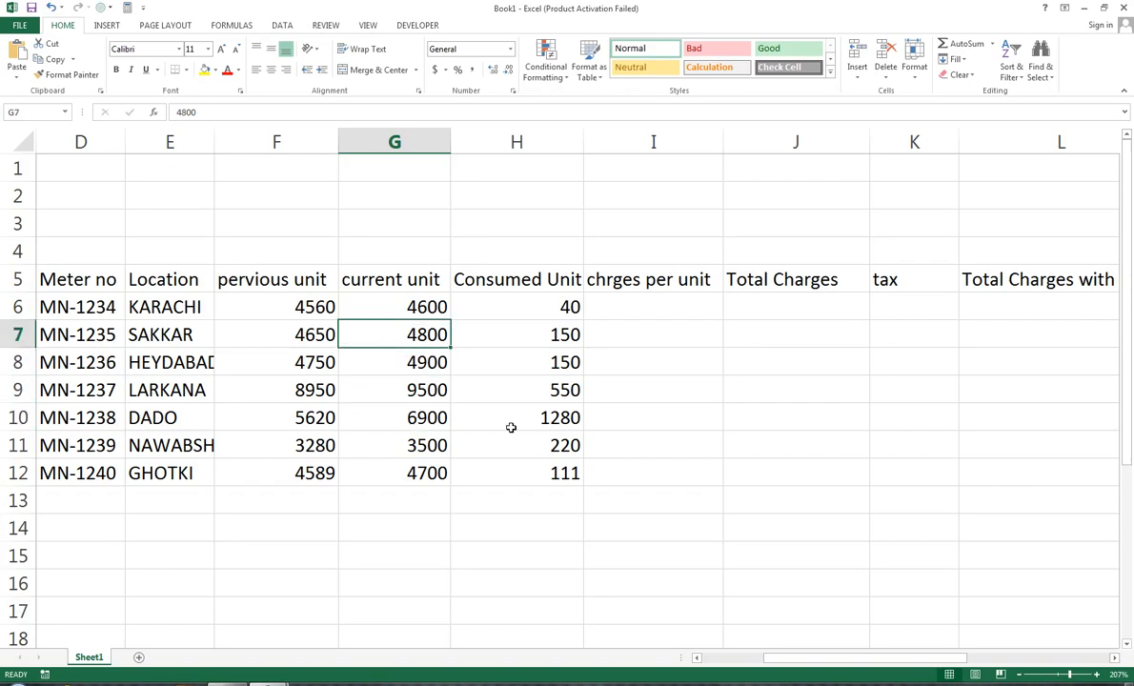
type("5800")
key("Return")
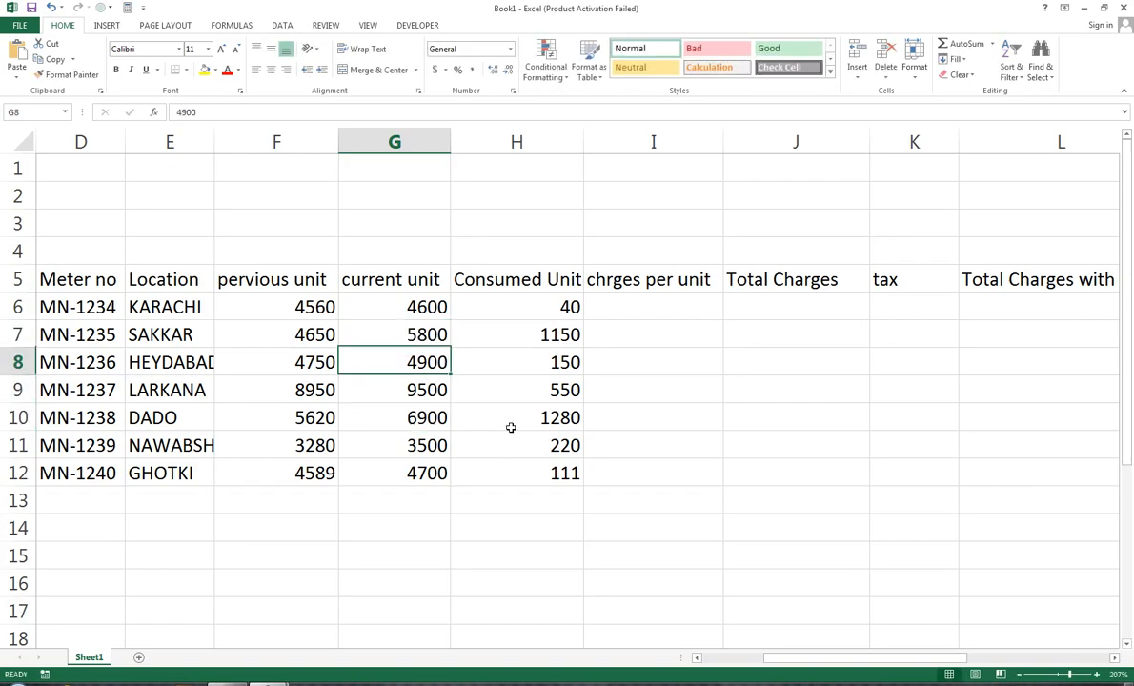
Step: Move the slab-rate table from C21:D26 to A5:B10, beside the meter table, and narrow columns A, B and C
scroll(202, 531, "down", 4)
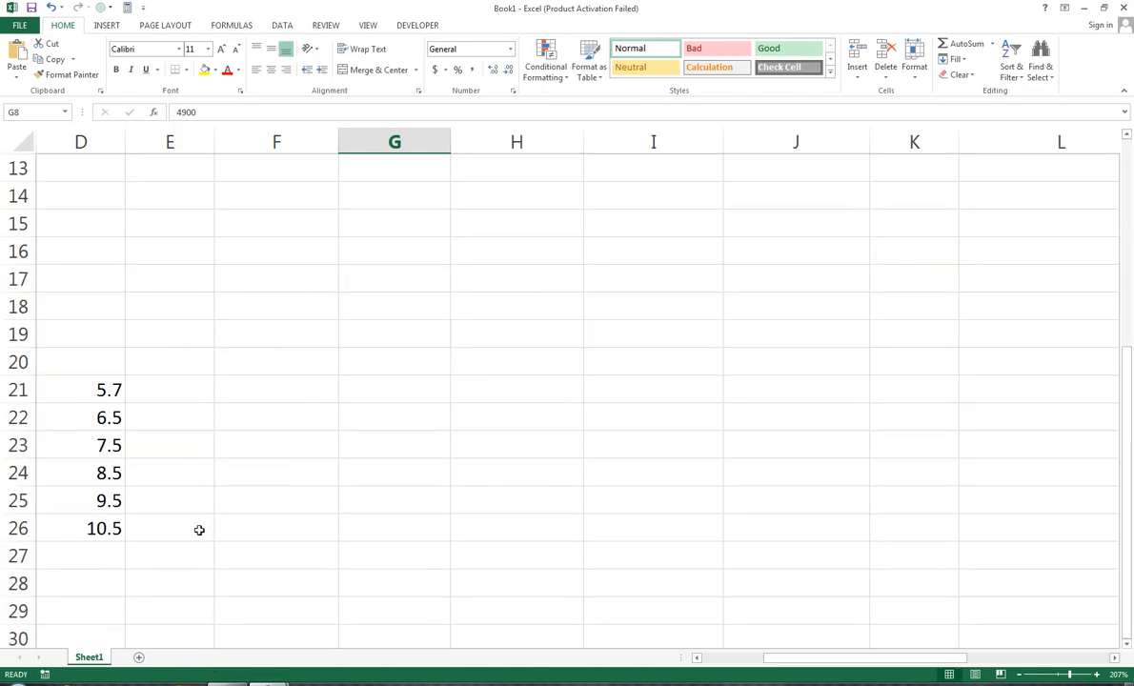
left_click(153, 467)
left_click_drag(3, 432, 80, 420)
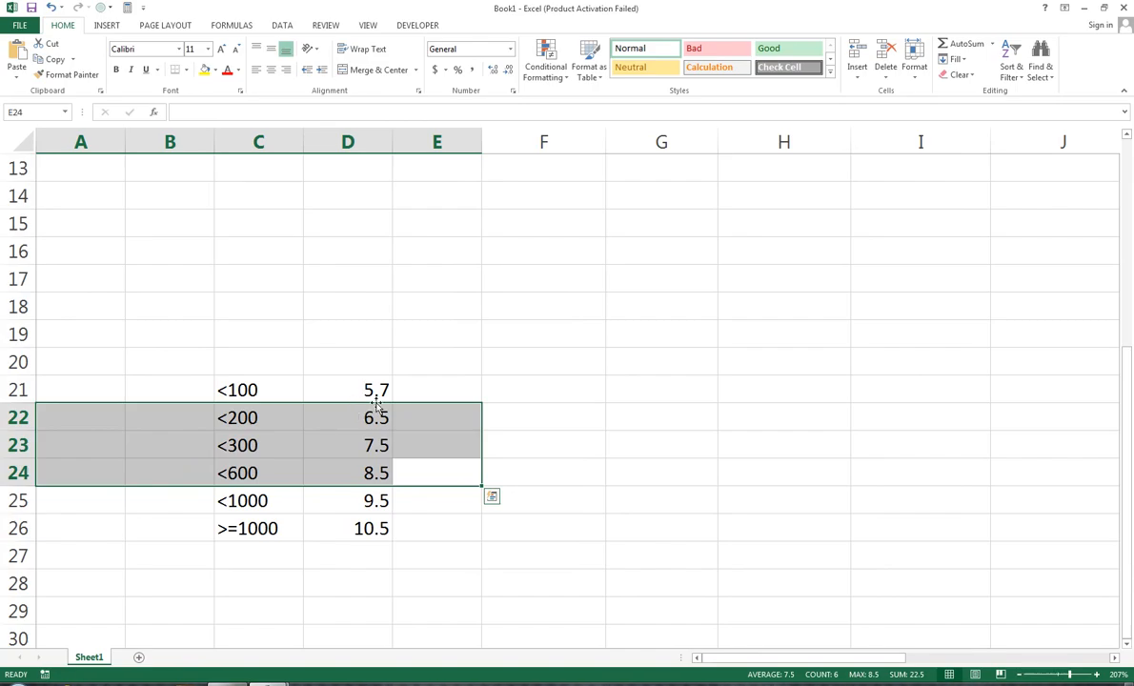
left_click_drag(253, 391, 145, 396)
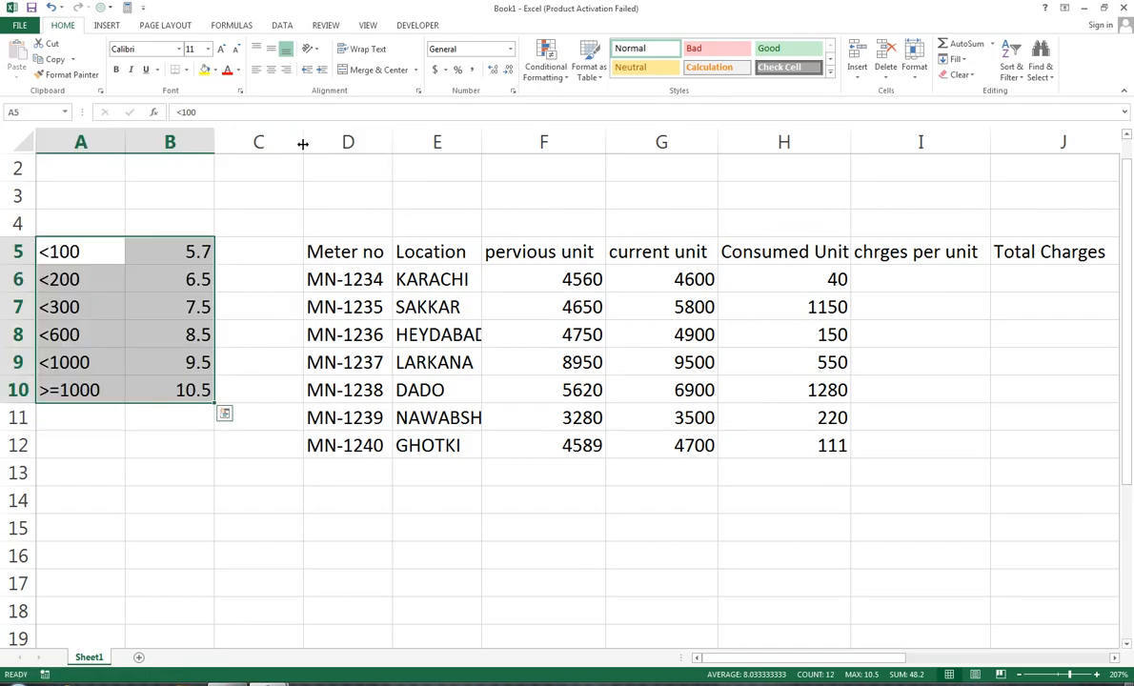
left_click_drag(301, 142, 230, 163)
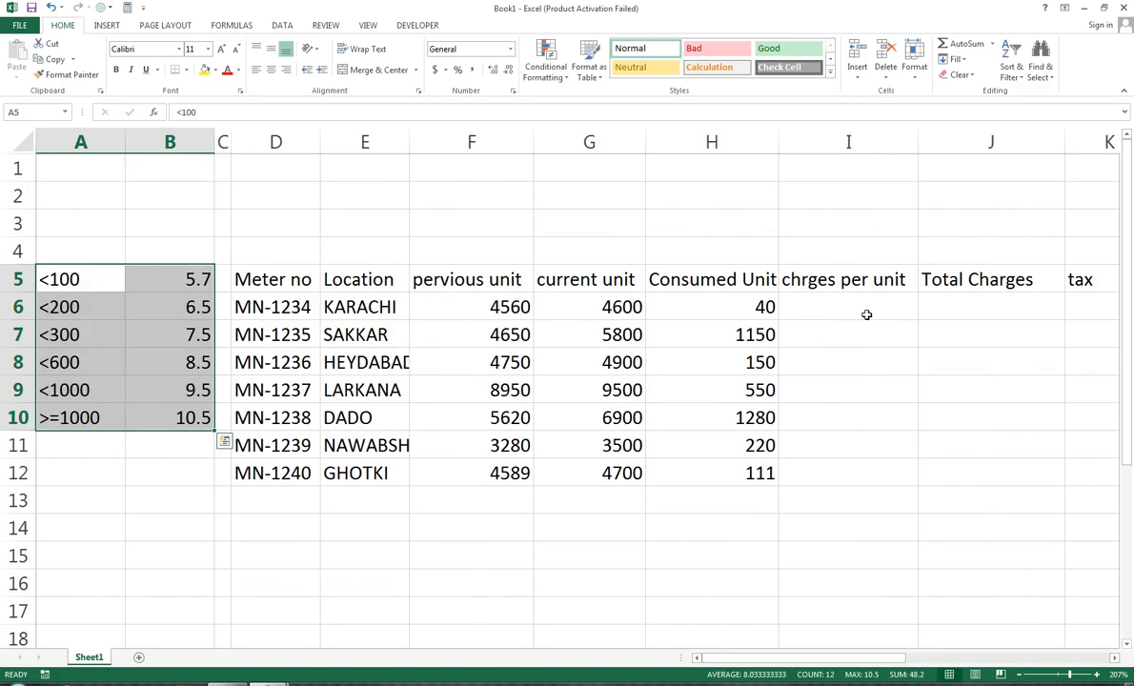
mouse_move(119, 139)
left_mouse_down()
mouse_move(164, 139)
mouse_move(106, 141)
left_mouse_up()
Step: Try to insert the missing letter a into the misspelled per-unit charges heading in I5
left_click(799, 286)
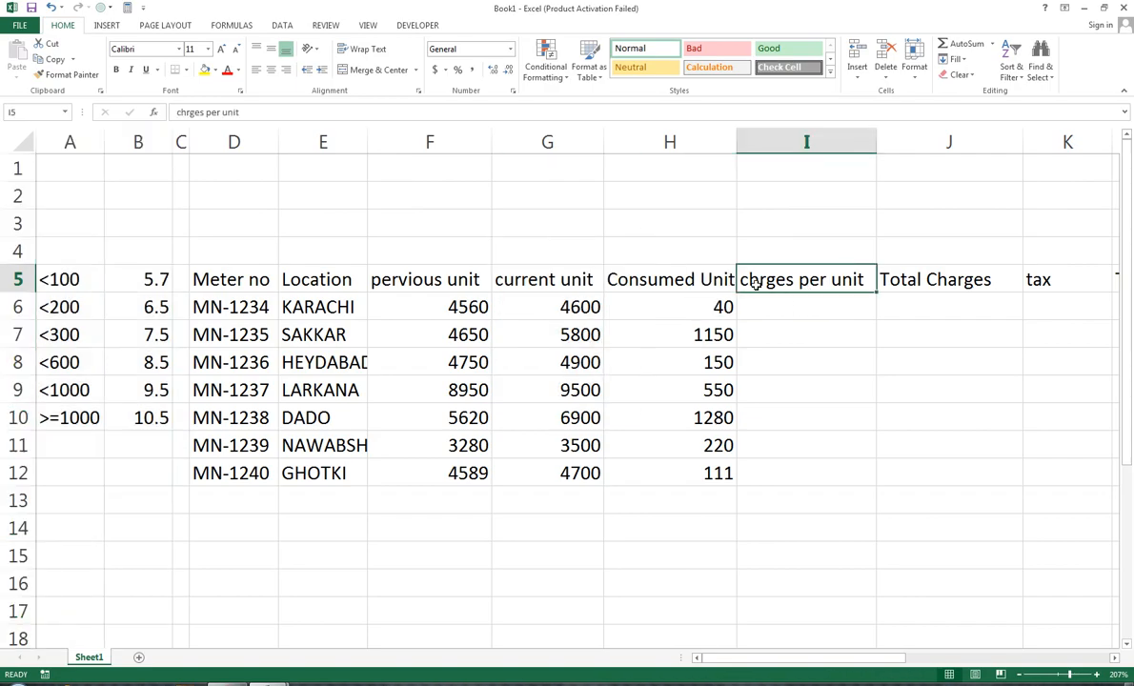
left_click(814, 311)
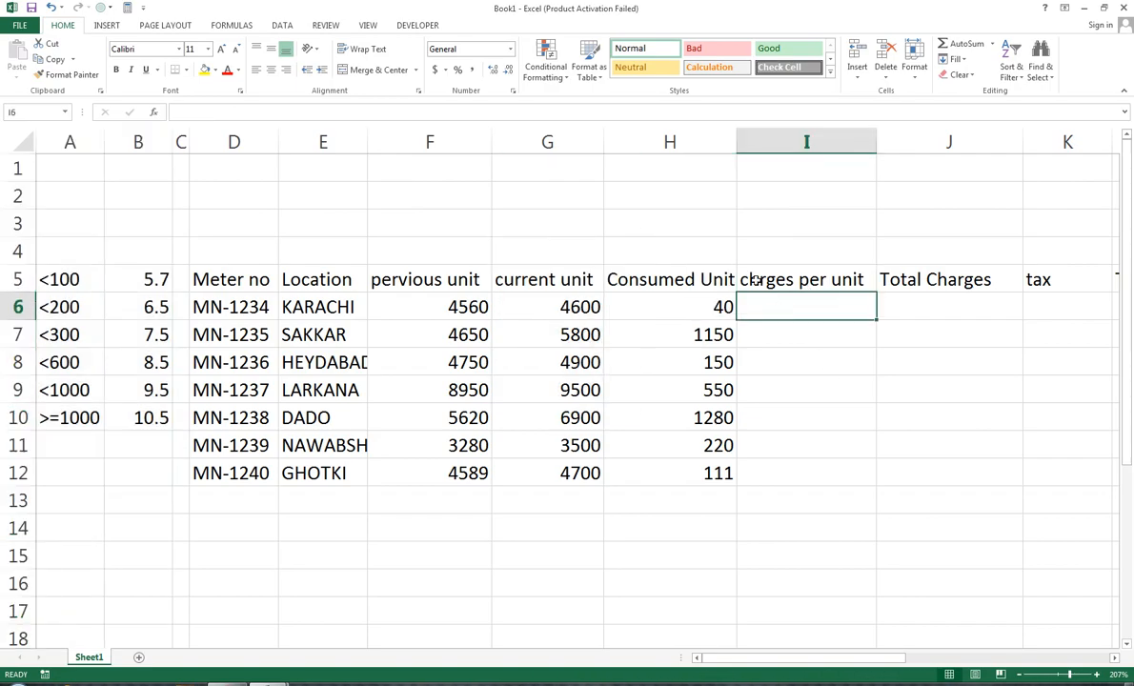
double_click(753, 279)
double_click(753, 279)
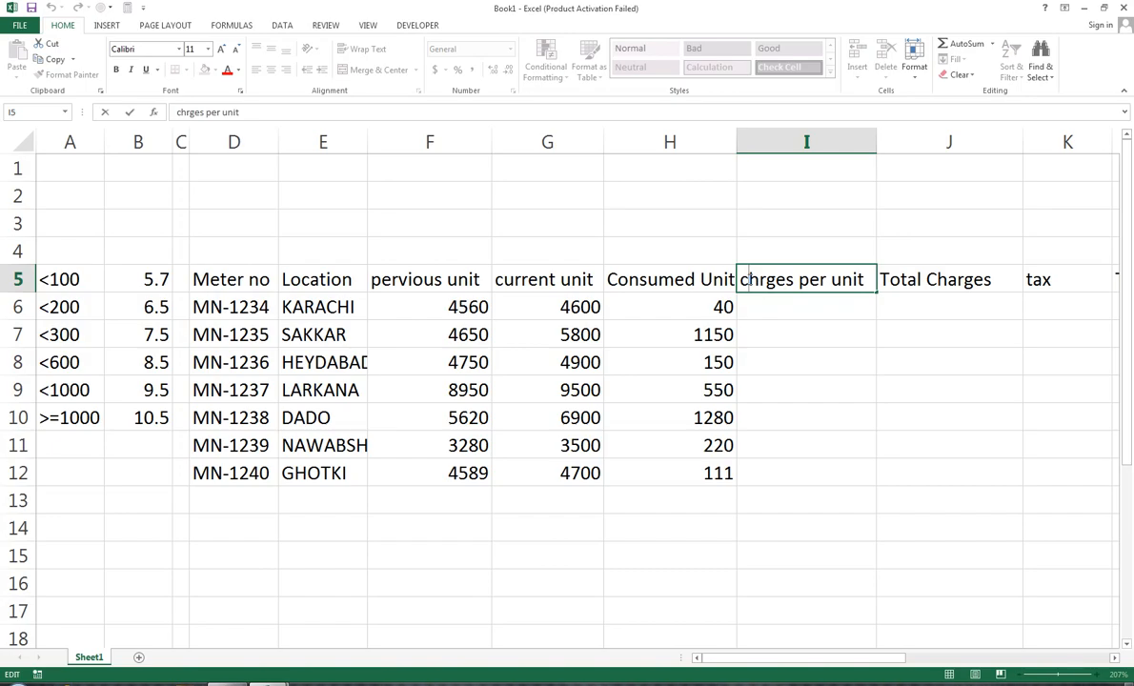
type("A")
key("BackSpace")
type("a")
key("Return")
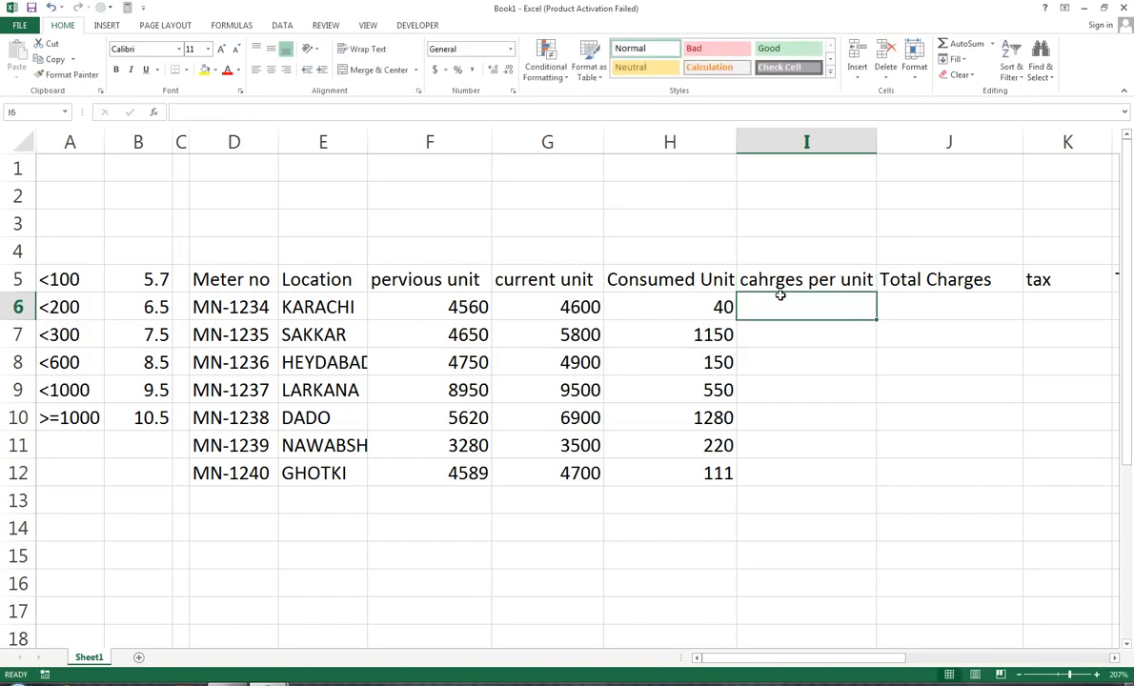
Step: Correct the heading in I5 to charges per unit
left_click(759, 278)
double_click(760, 278)
key("BackSpace")
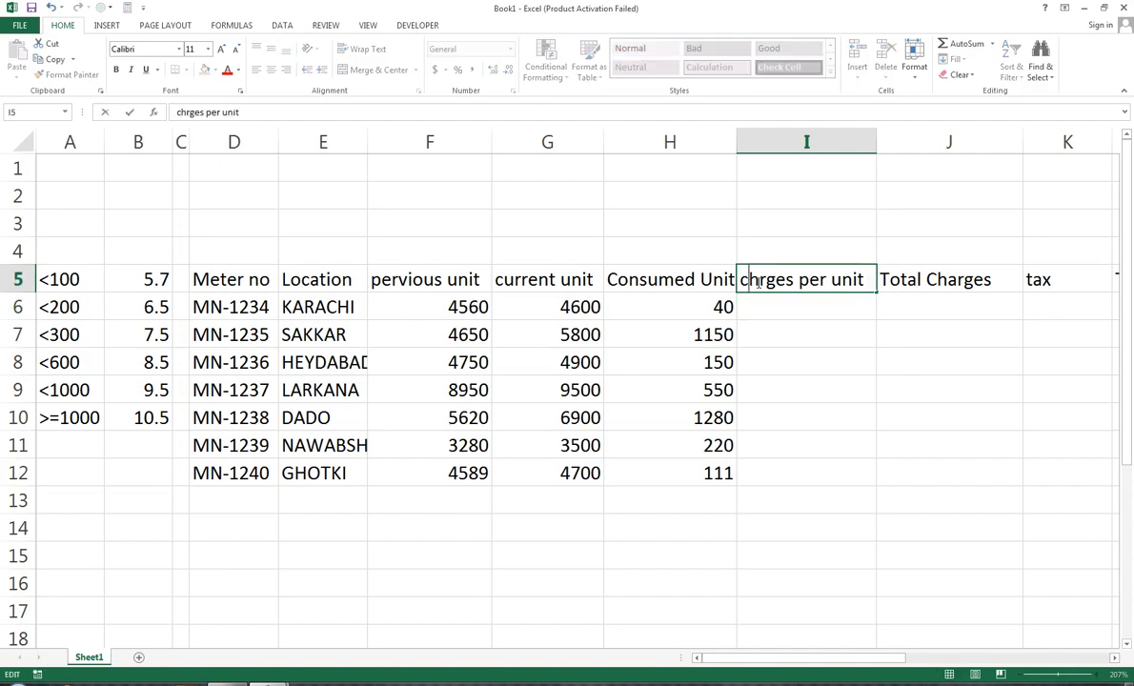
type("a")
key("Return")
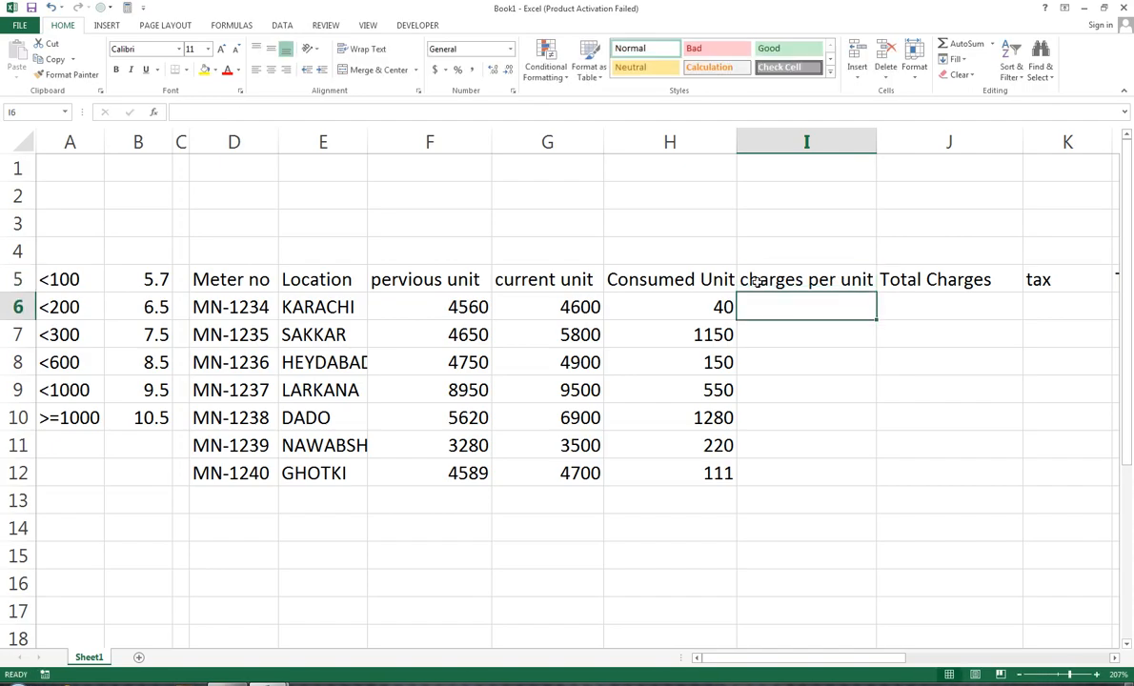
Step: Begin a nested IF formula in I6 that returns "5.7" as quoted text when H6<100
type("=IF")
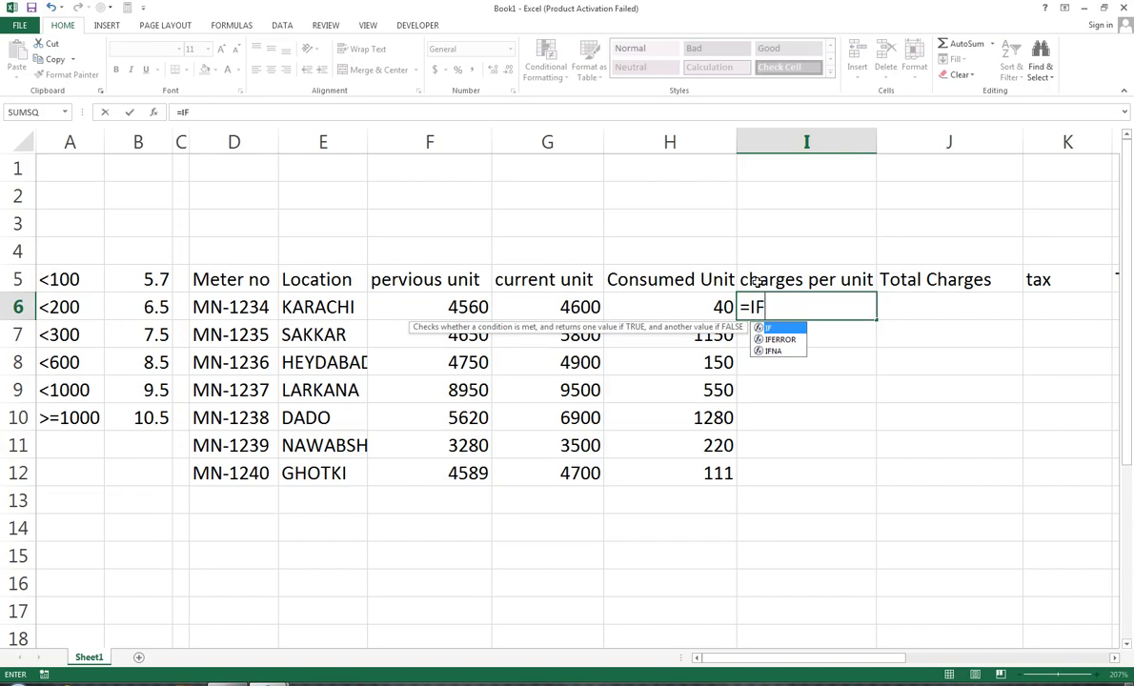
type("(")
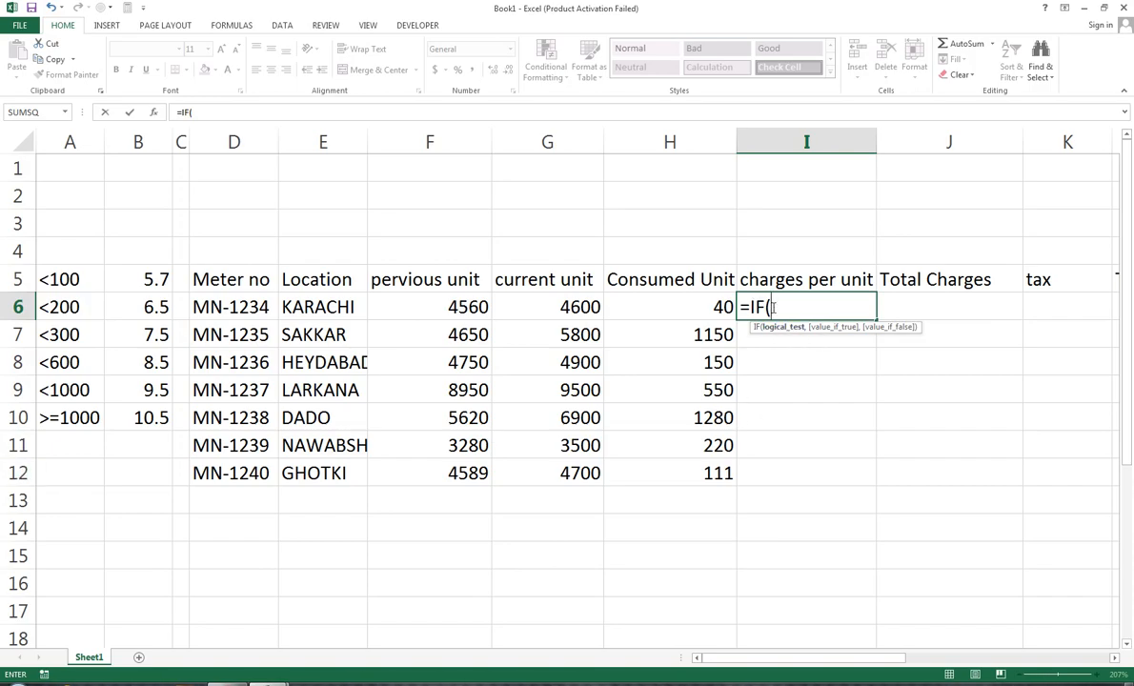
left_click(689, 302)
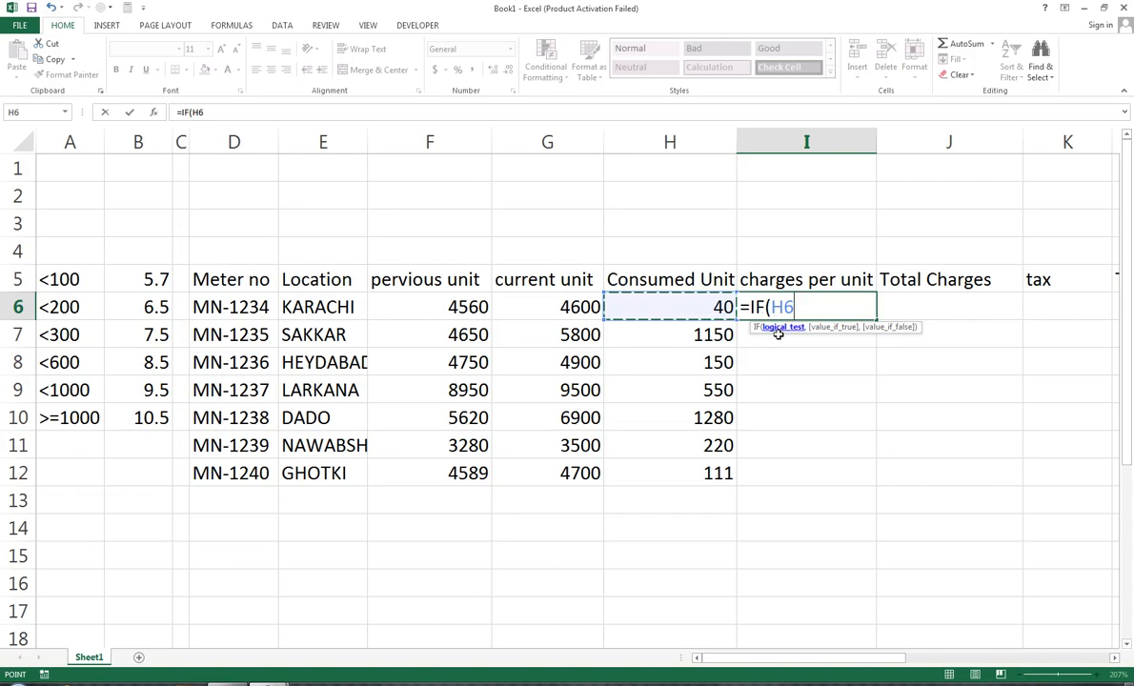
type("<")
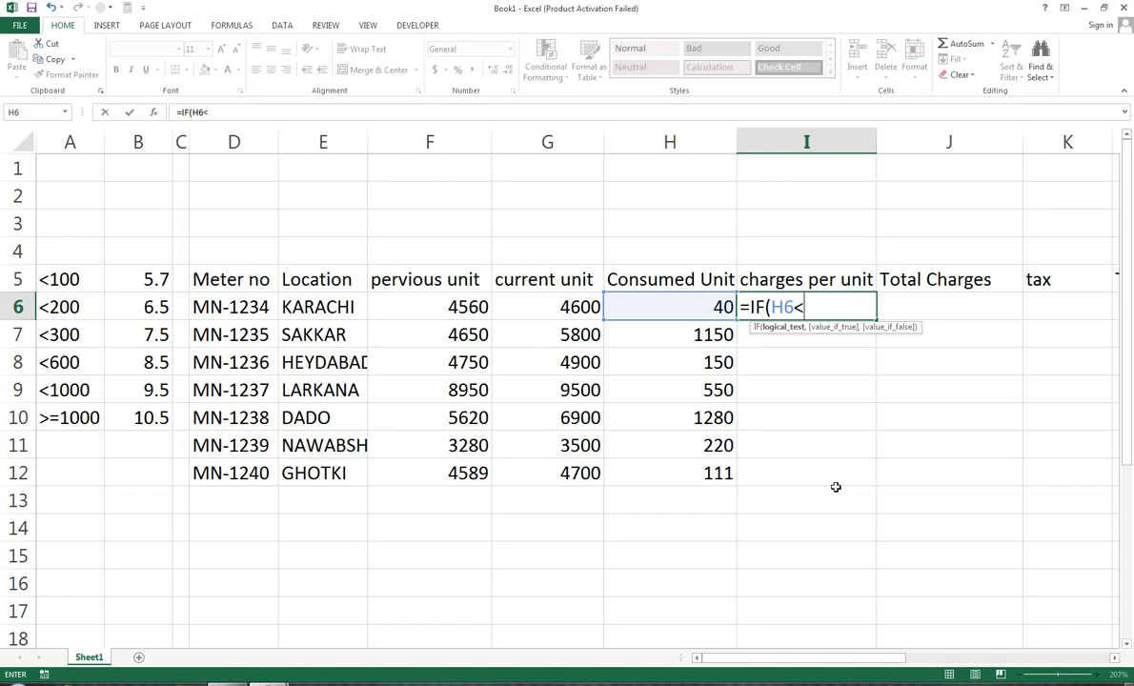
type("100")
type(",")
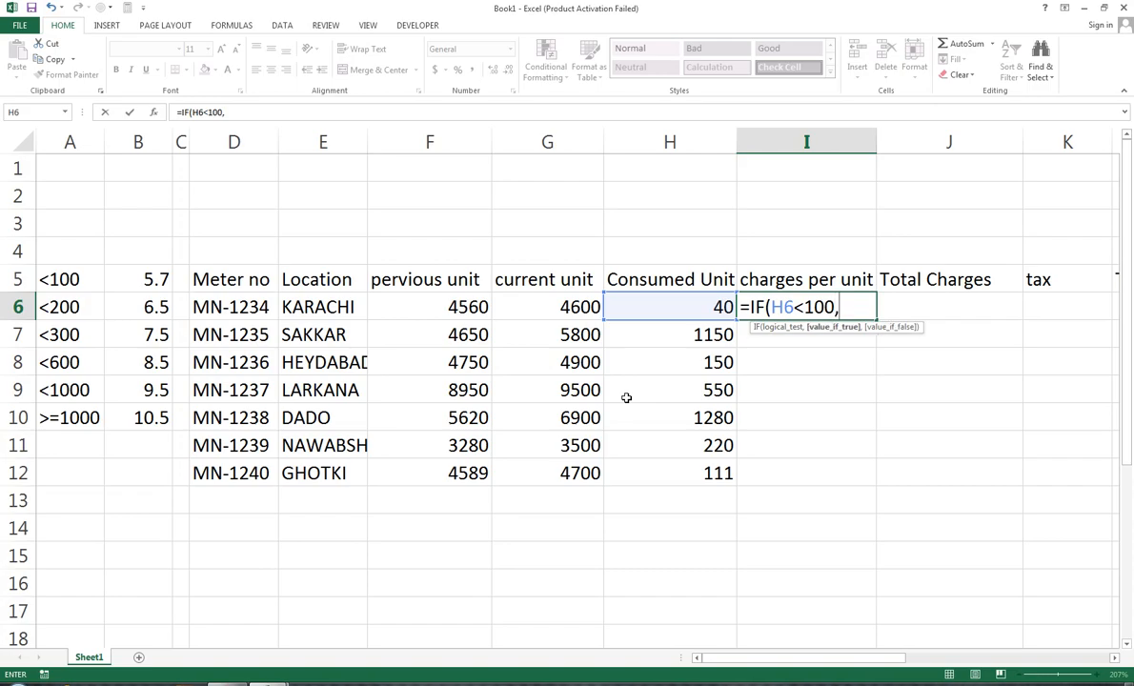
type("\"5.7\",")
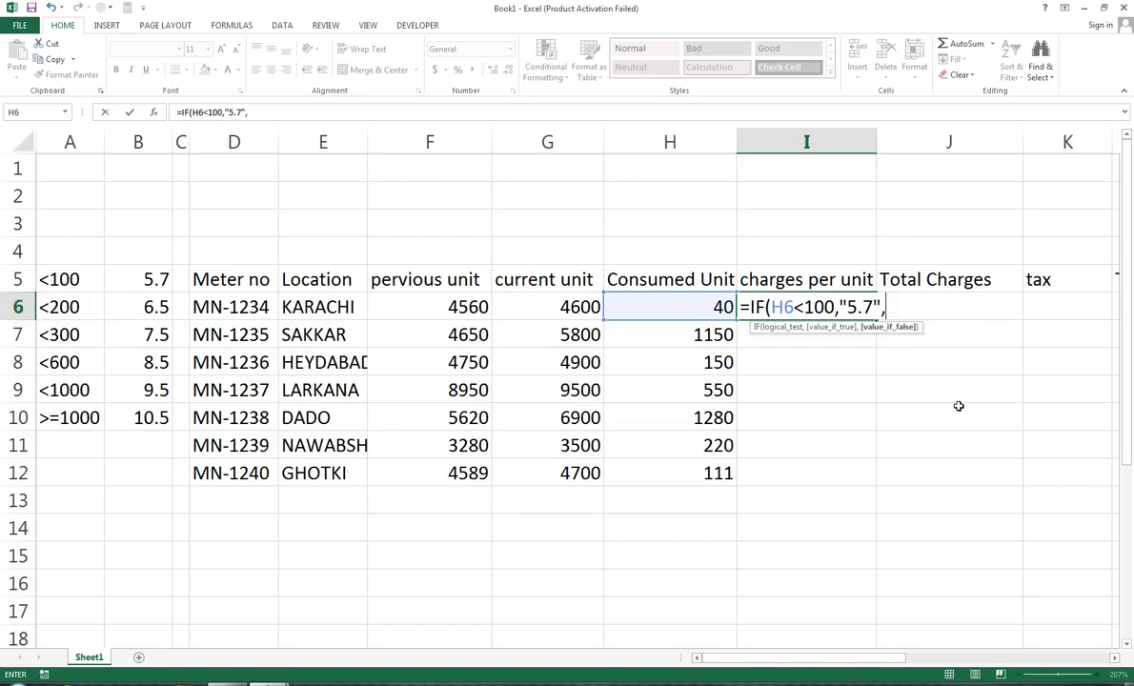
Step: Extend the I6 formula with nested IF conditions returning "6.5" for H6<200 and "7.5" for H6<300
type("IF(")
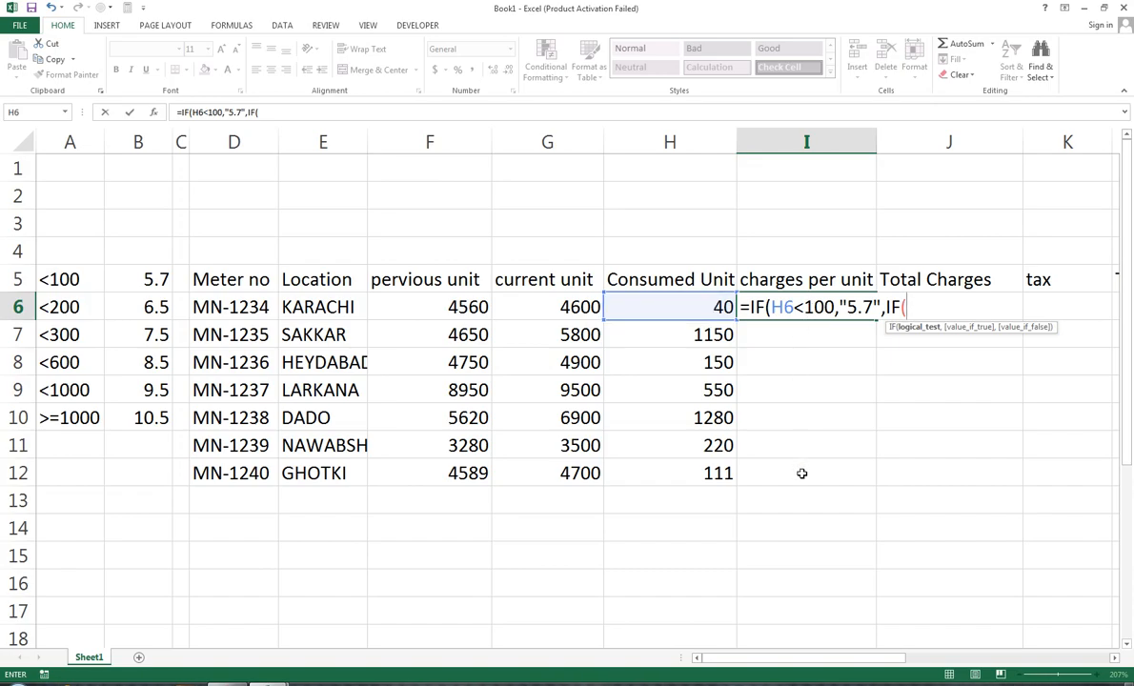
left_click(698, 311)
type("<")
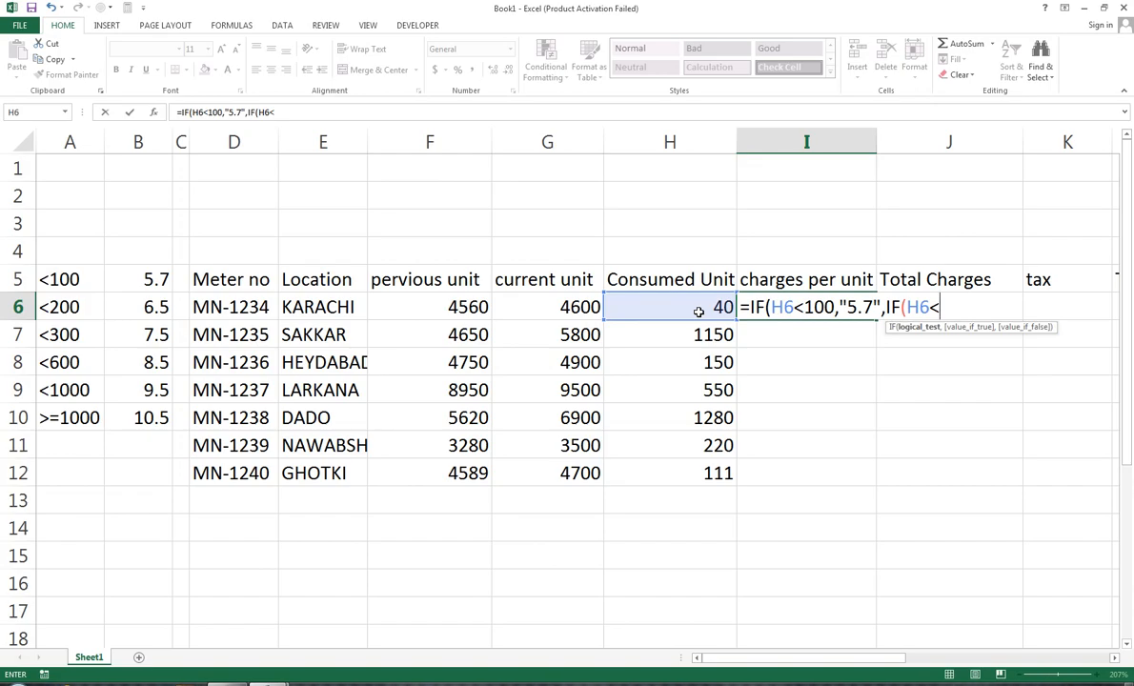
type("200,\"6.5")
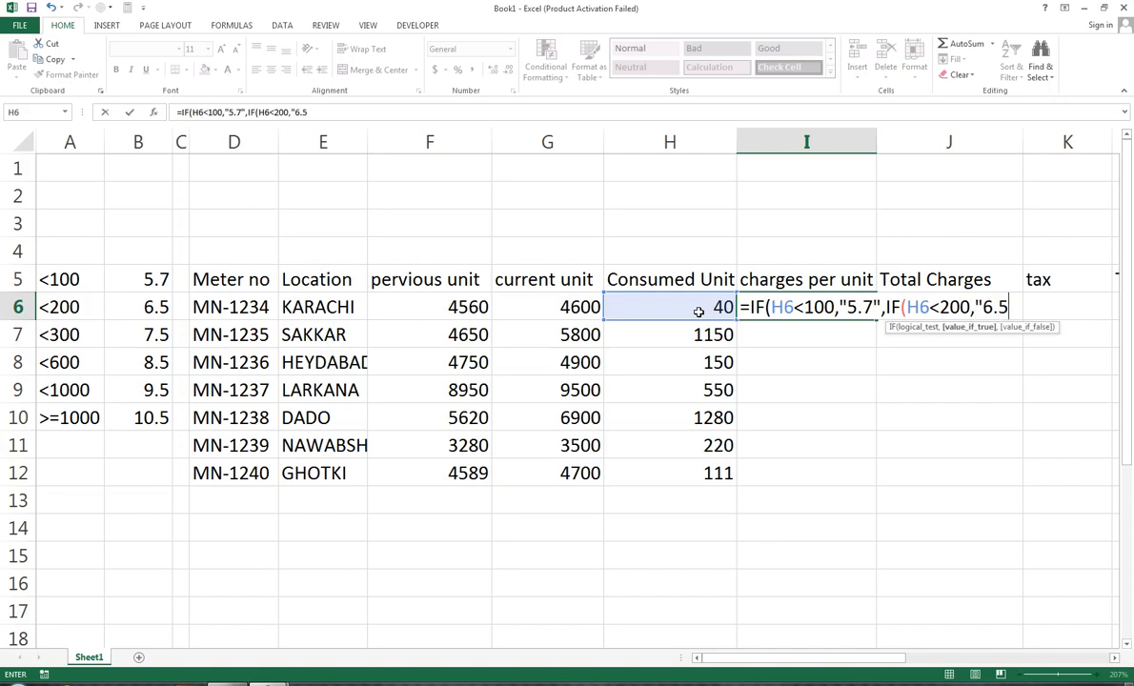
type("\",IF(")
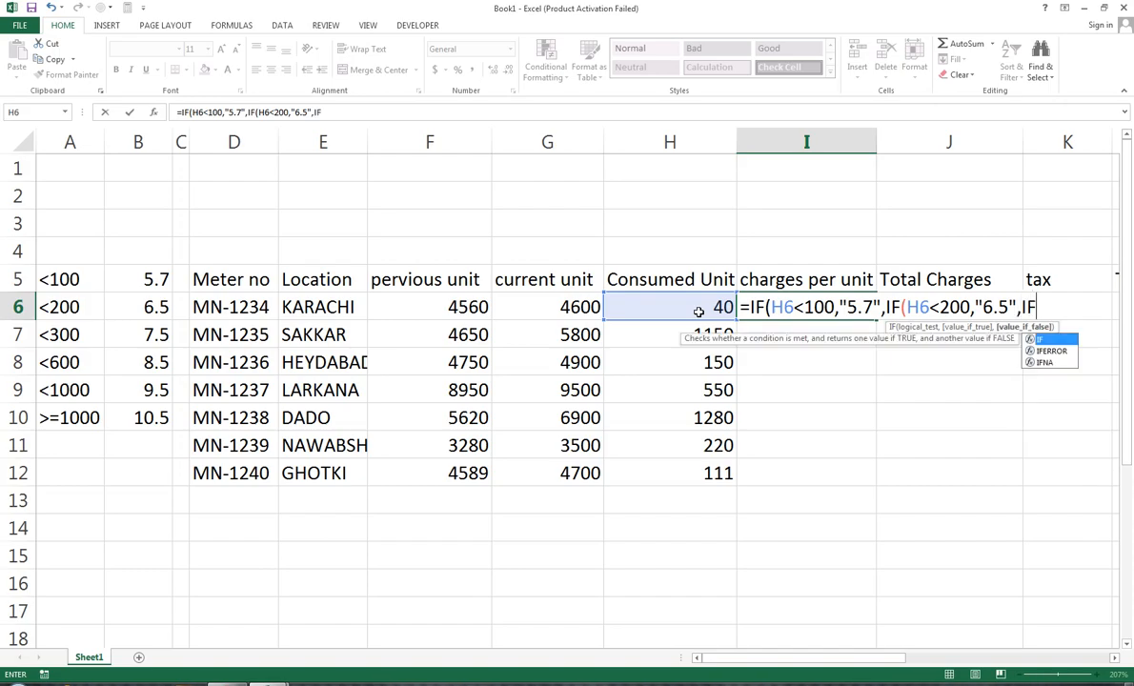
left_click(699, 311)
type("<300,\"")
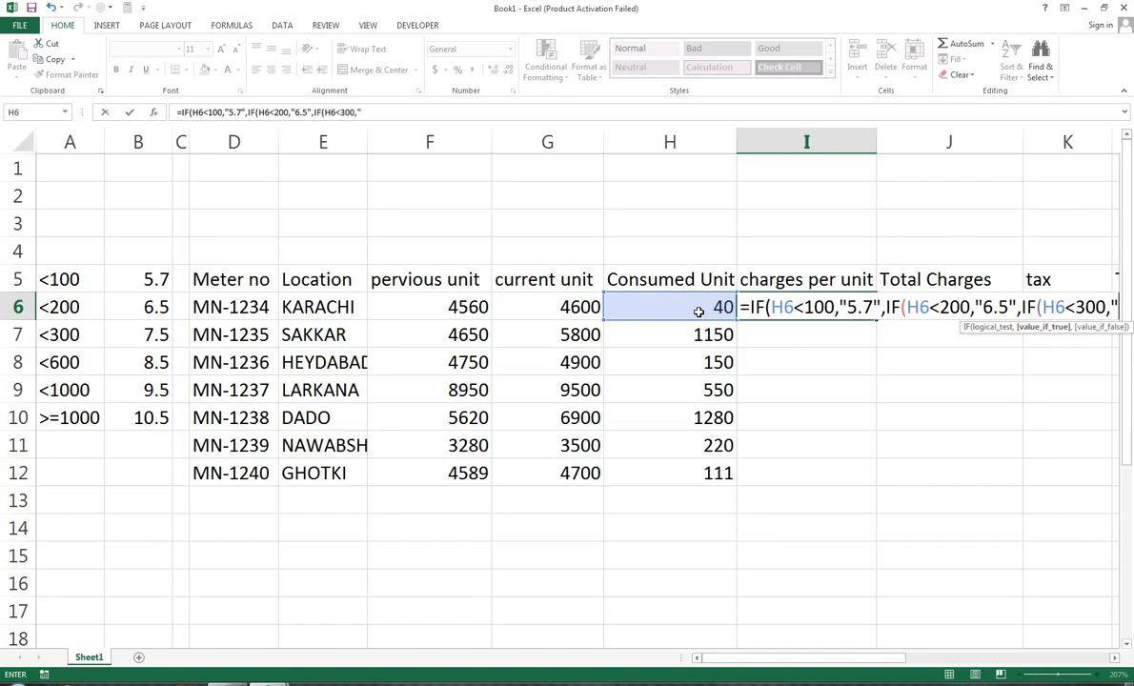
type("7.5\",IF(")
Step: Extend the I6 formula with nested IF conditions returning "8.5" for H6<600 and "9.5" for H6<1000
left_click(699, 311)
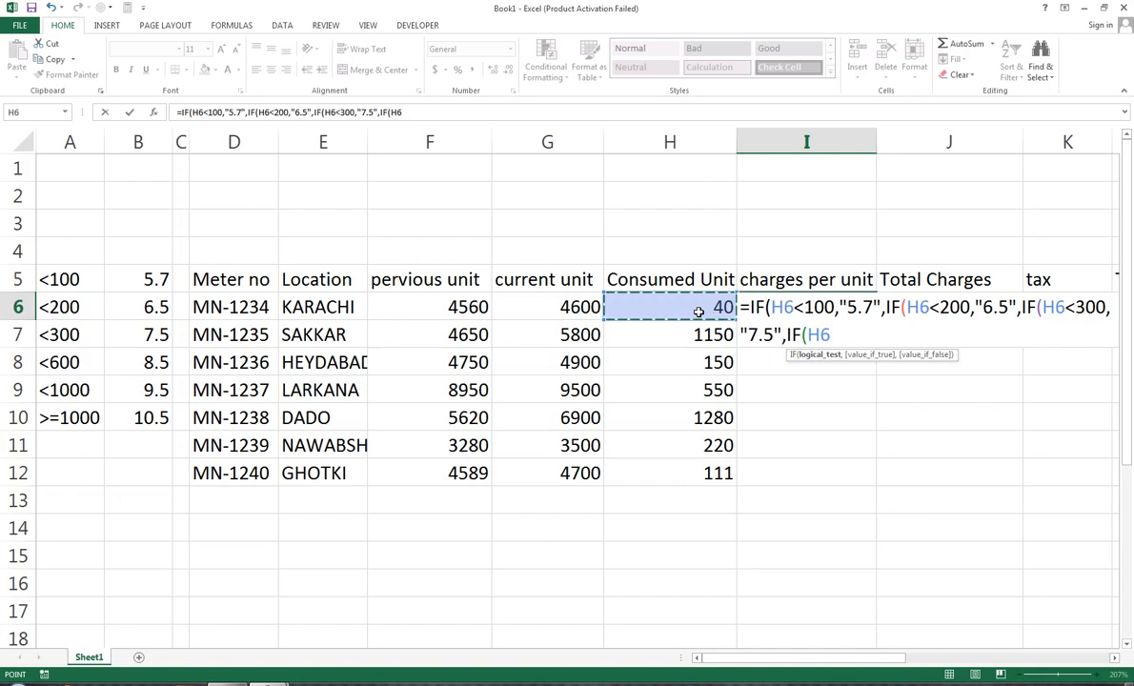
type("<600,\"8.5\",")
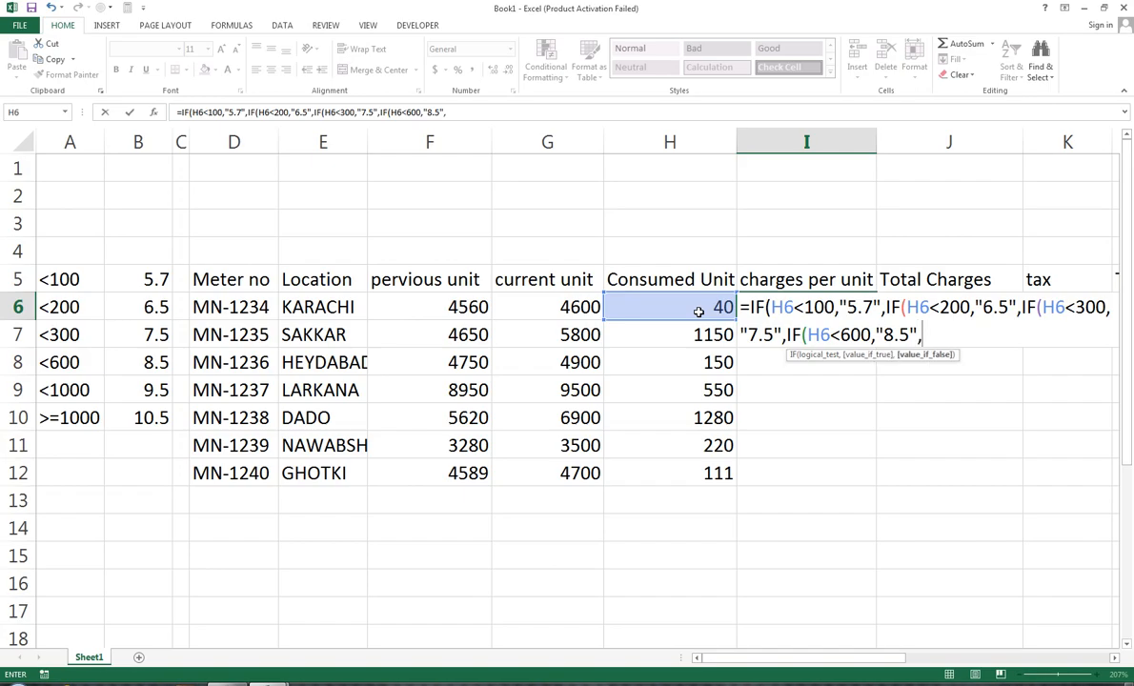
type("IF(")
left_click(699, 311)
type("<")
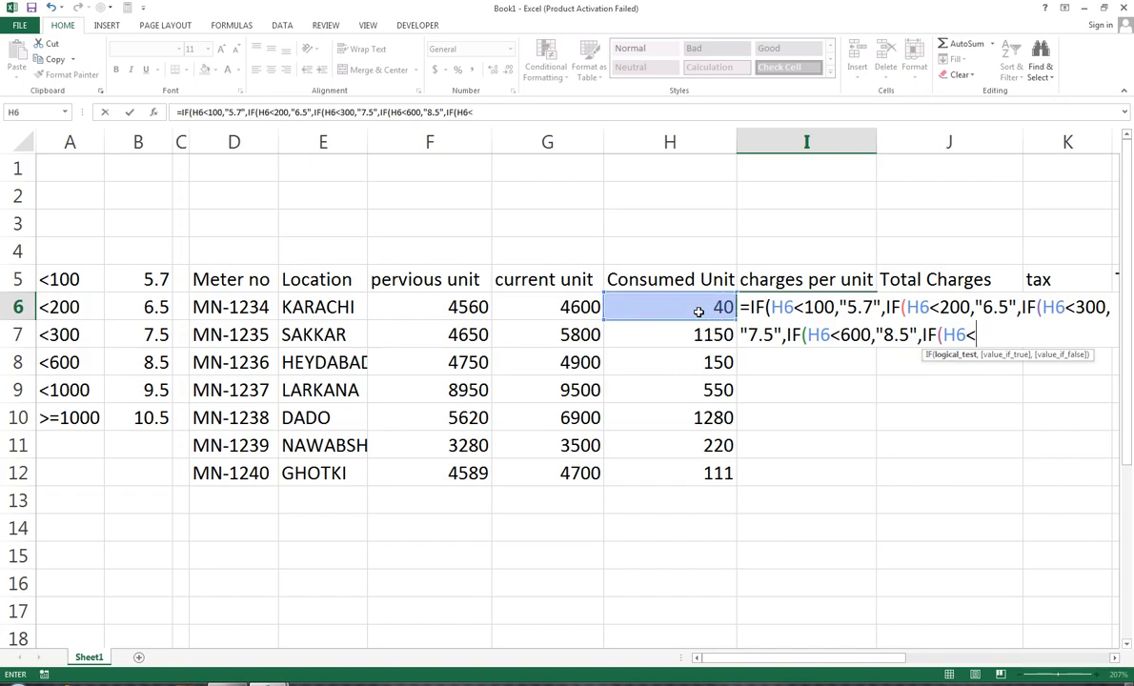
type("1000,\"")
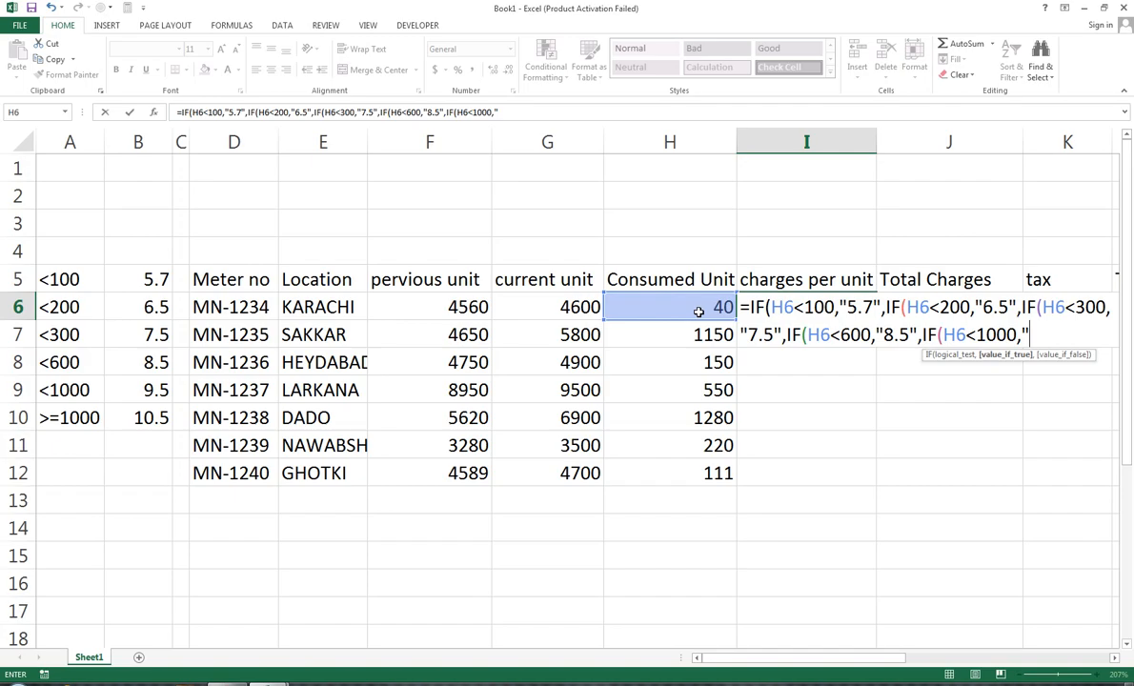
type("9.5\",")
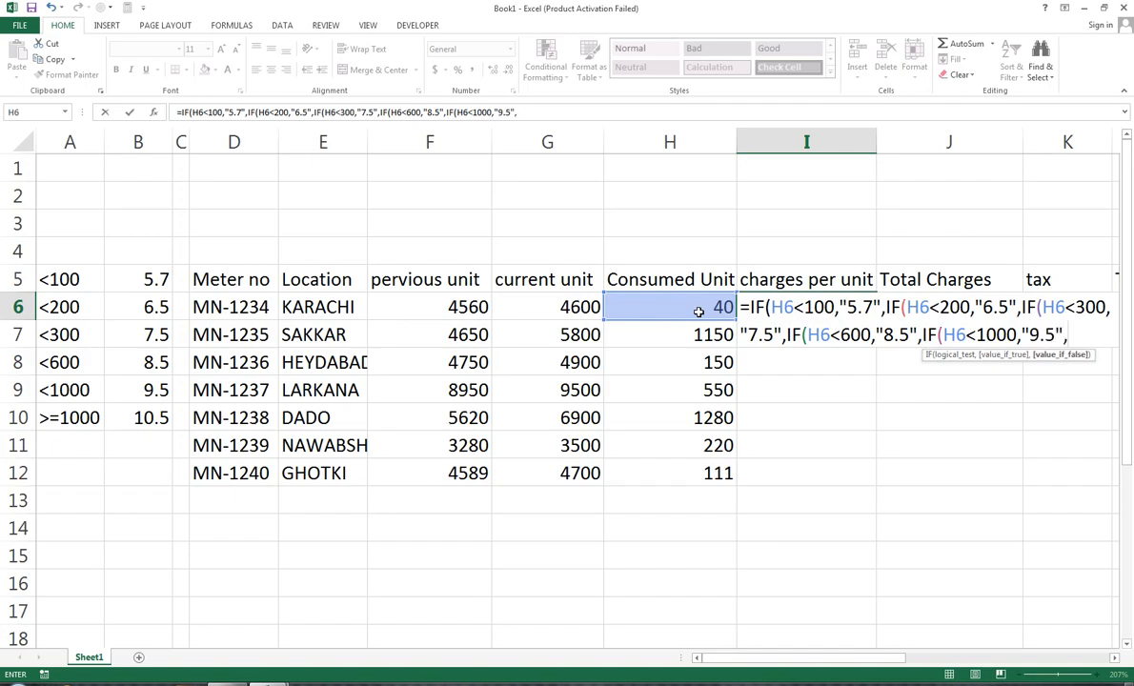
Step: Add the last nested IF in I6, returning "10.5" for H6>=1000, and close all six IF brackets
type("IF(")
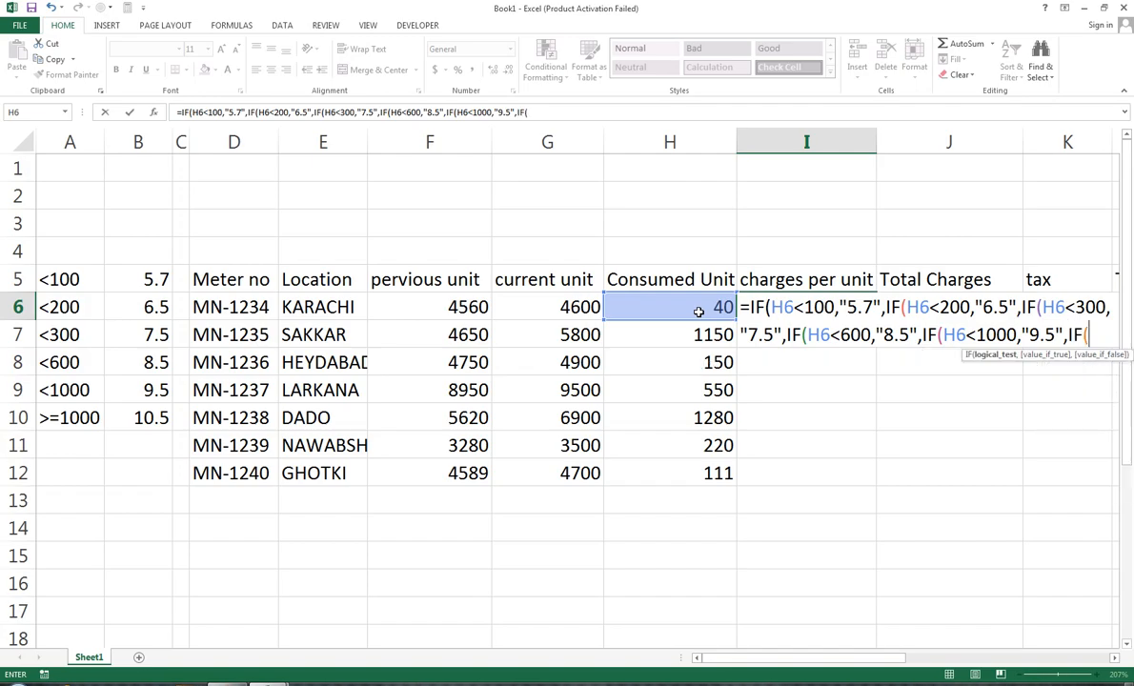
left_click(699, 311)
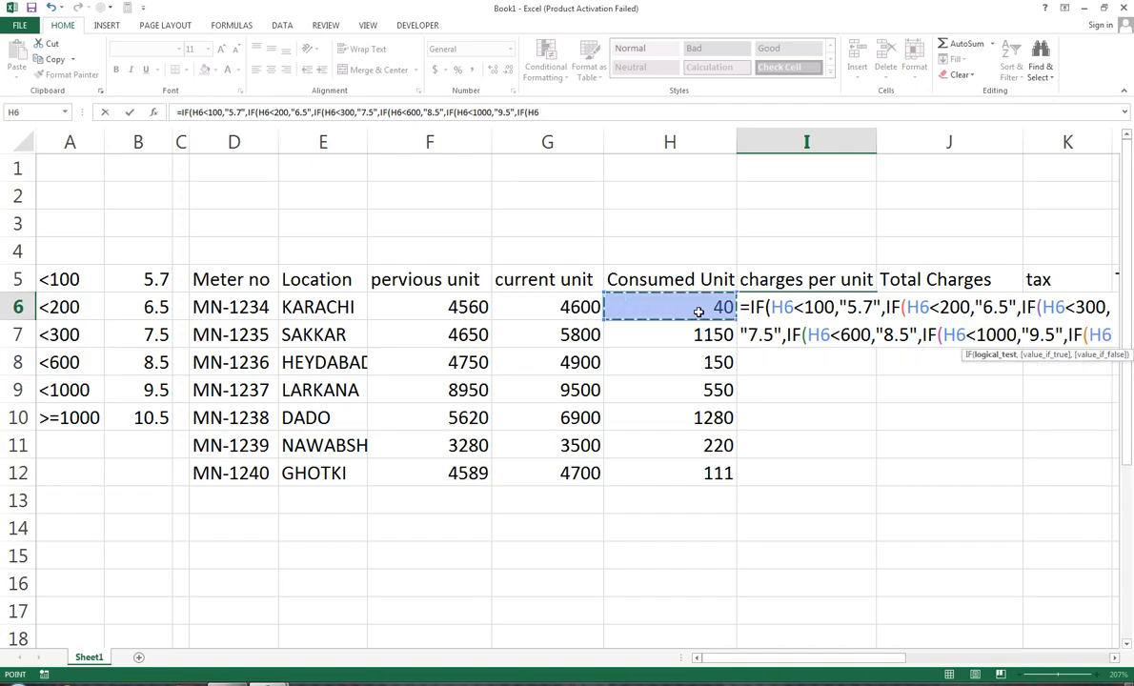
type(">")
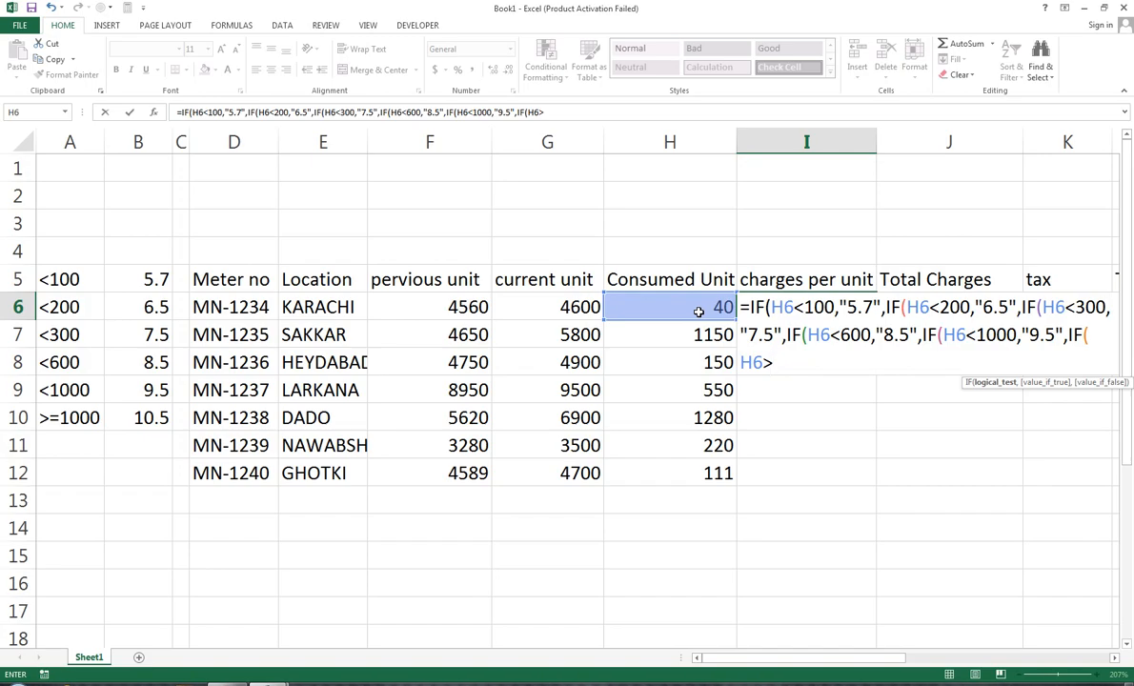
type("=1000")
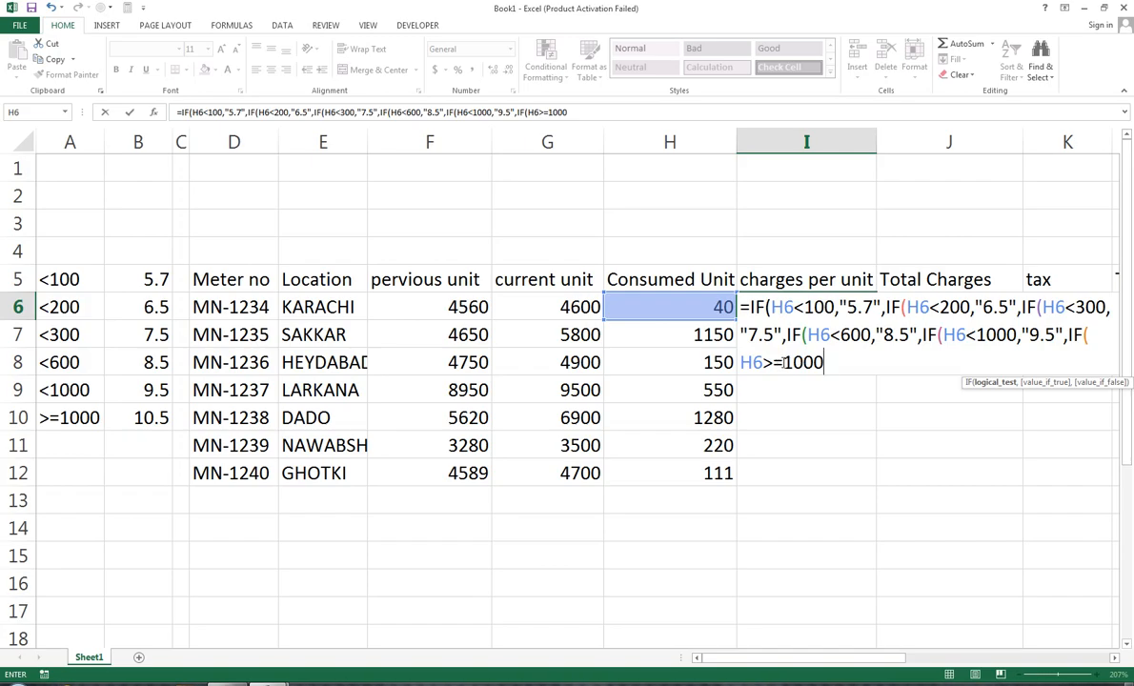
type(",\"10.50")
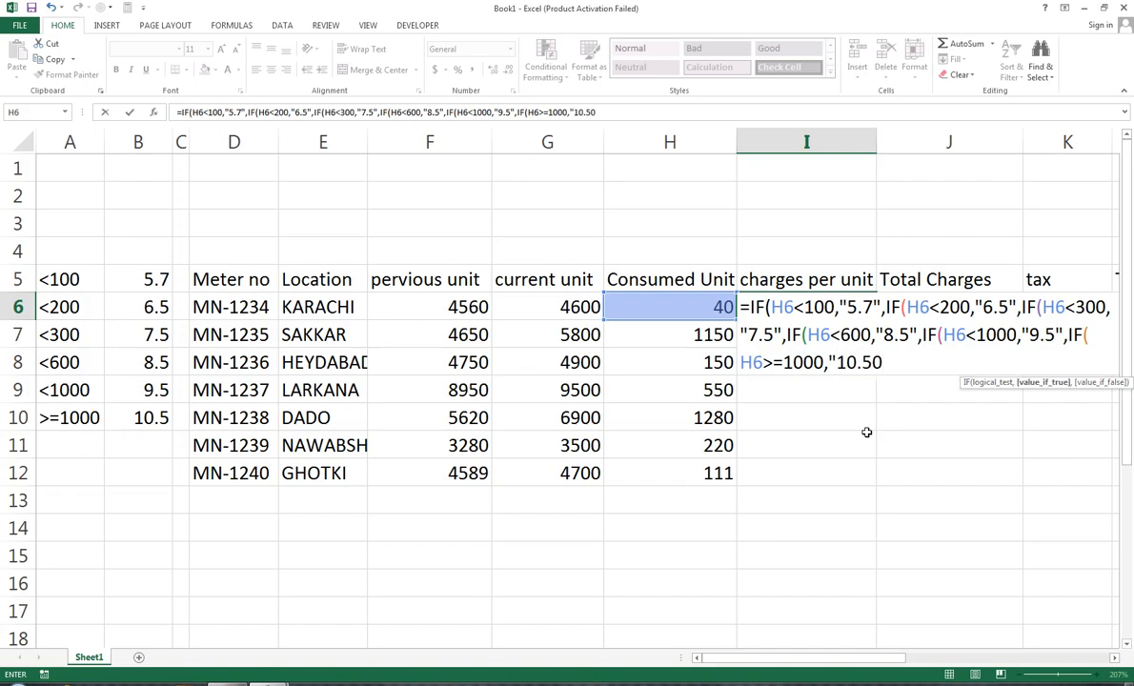
key("BackSpace")
type("\"")
type(")))))")
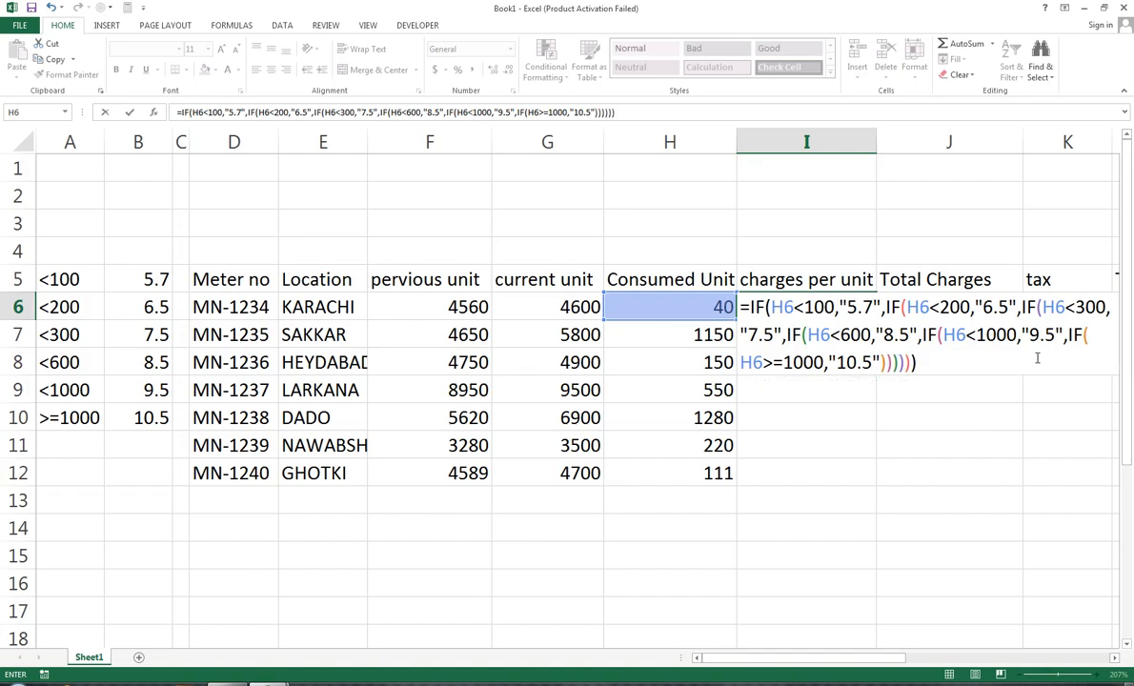
Step: Confirm the nested IF formula in I6 and fill it down the charges per unit column through I12
key("Return")
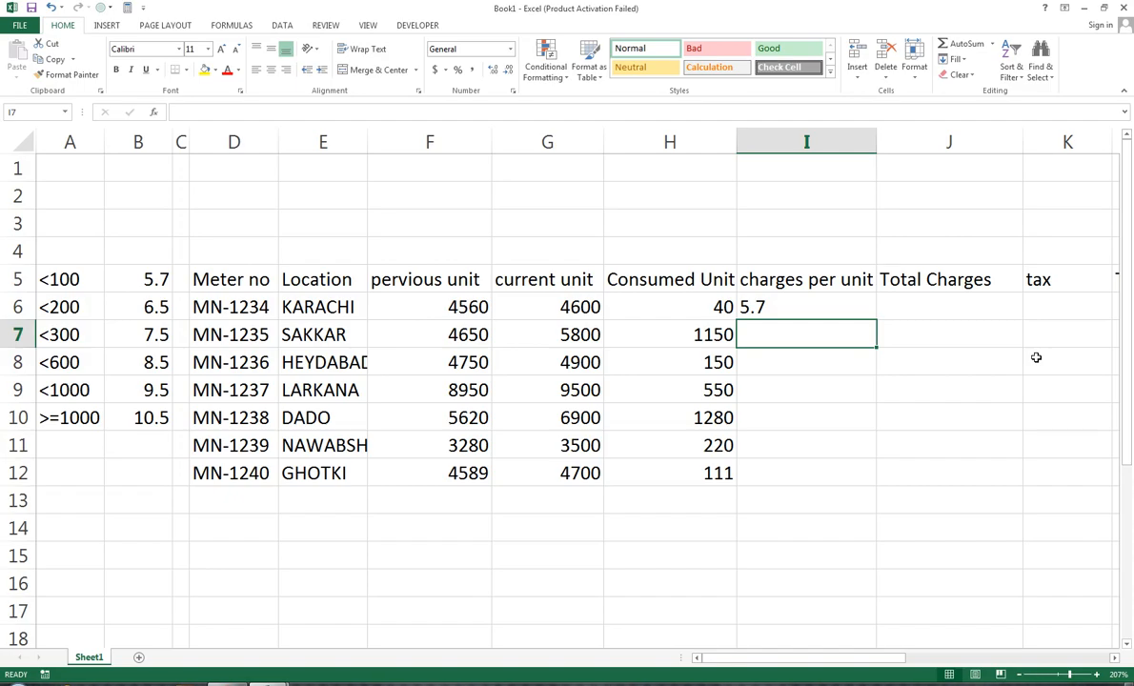
key("Up")
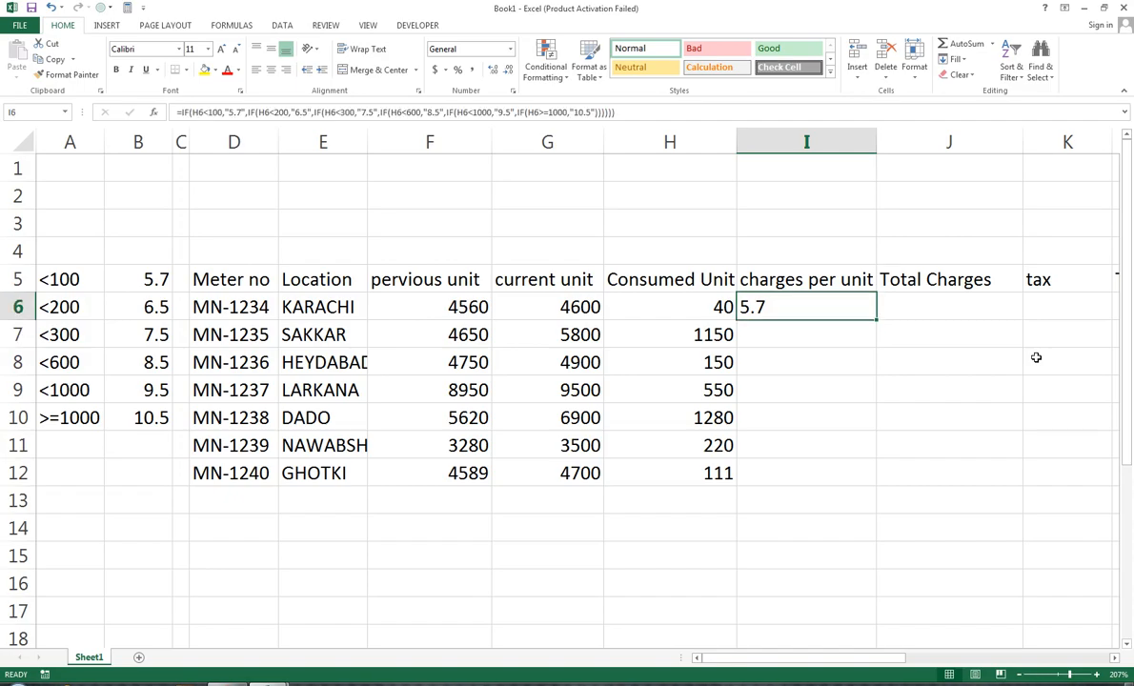
double_click(774, 308)
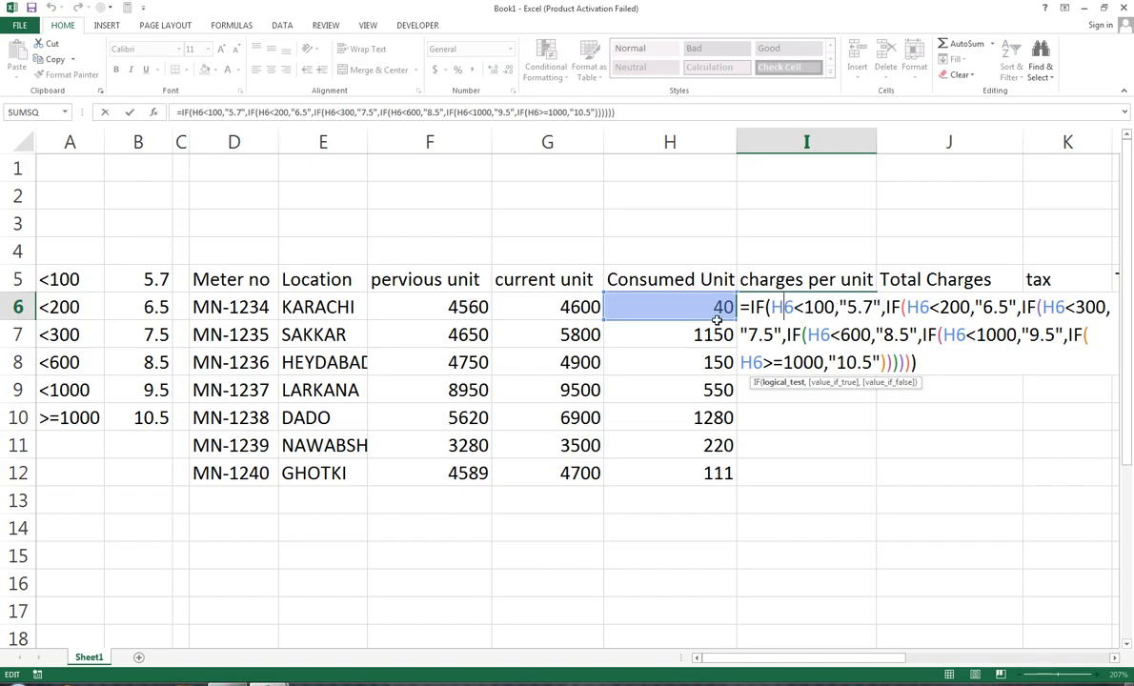
key("Return")
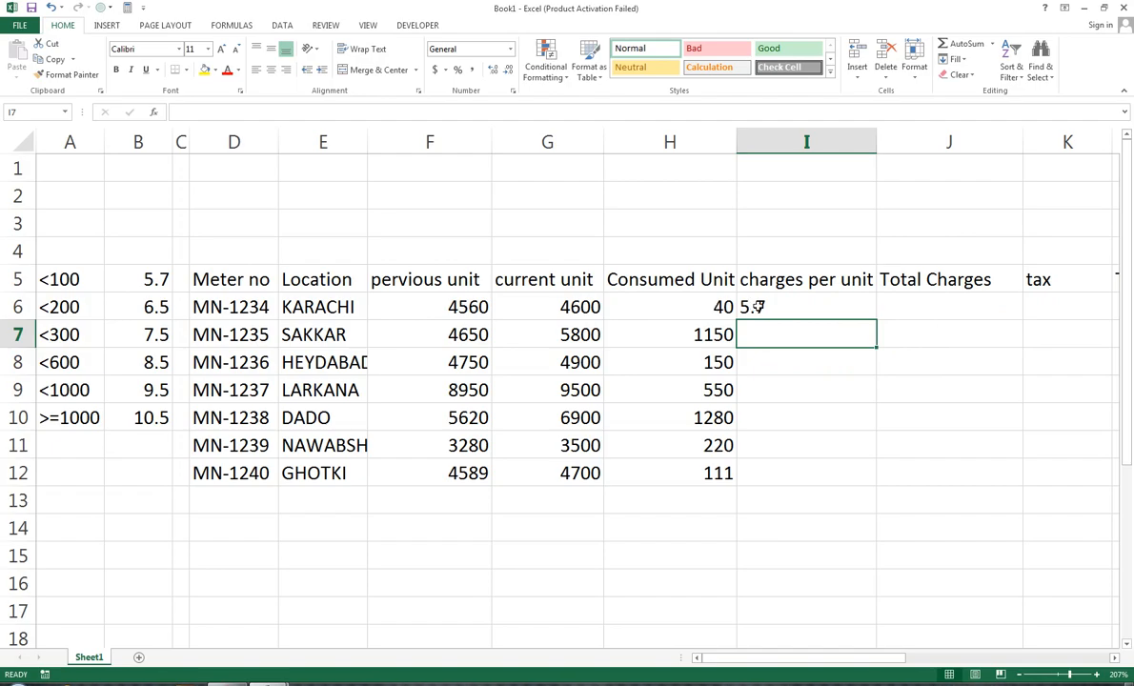
left_click(754, 304)
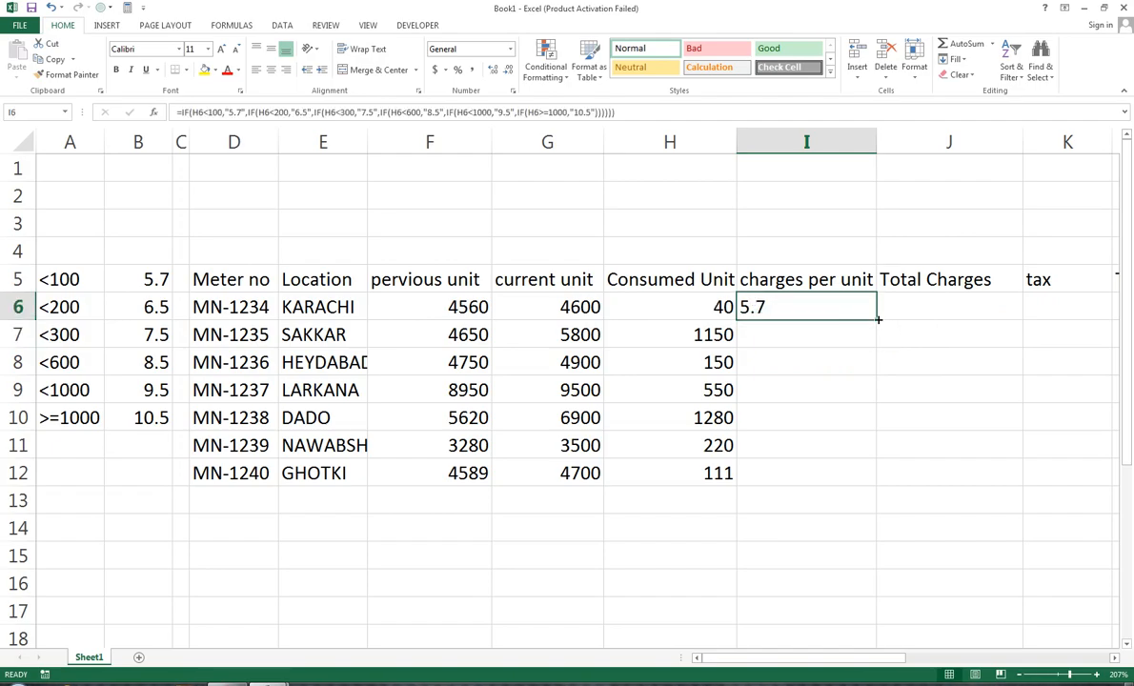
left_click_drag(877, 322, 863, 476)
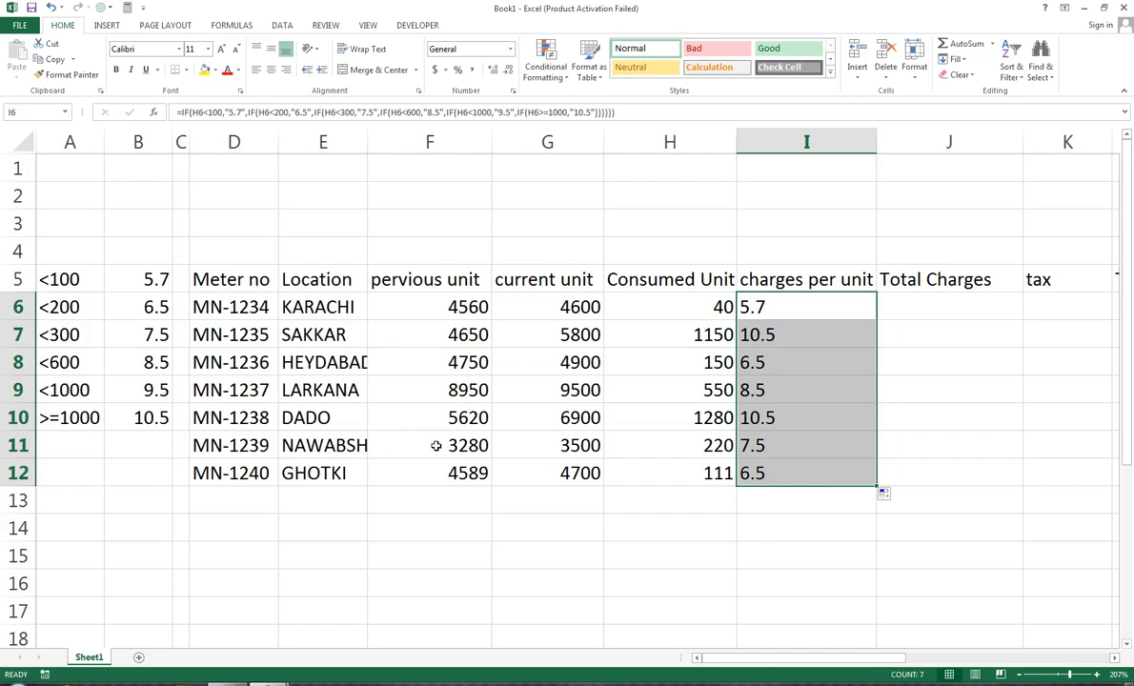
Step: Examine the copied nested IF formula in I10 and the filled charges per unit range I6:I12
double_click(751, 416)
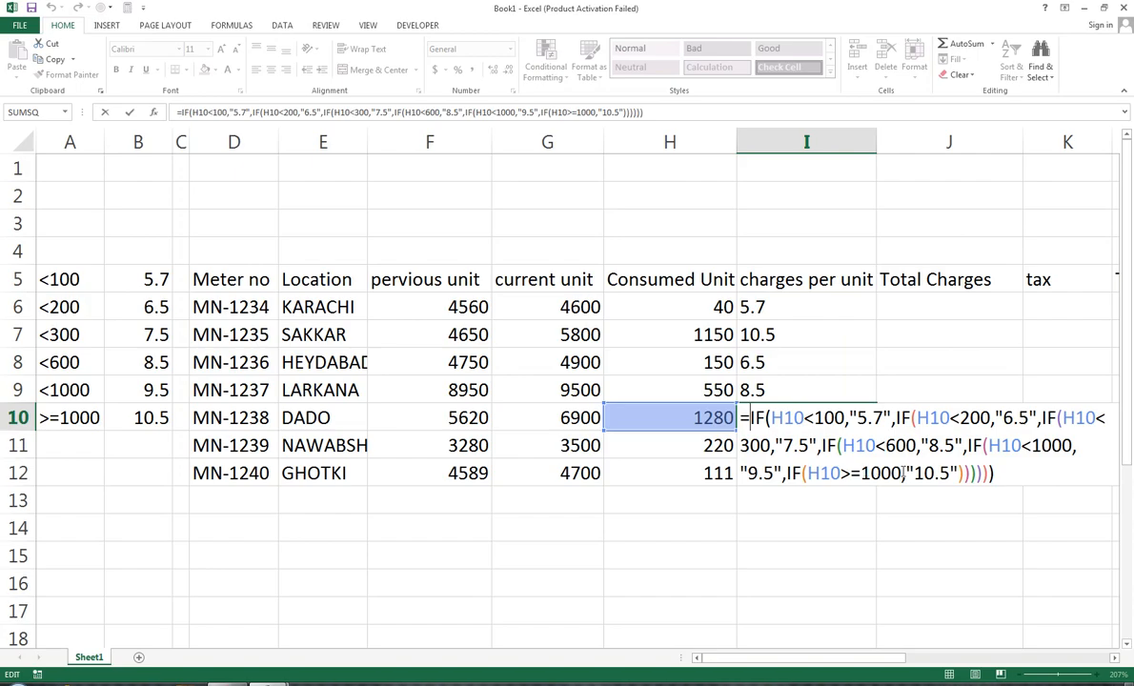
key("Return")
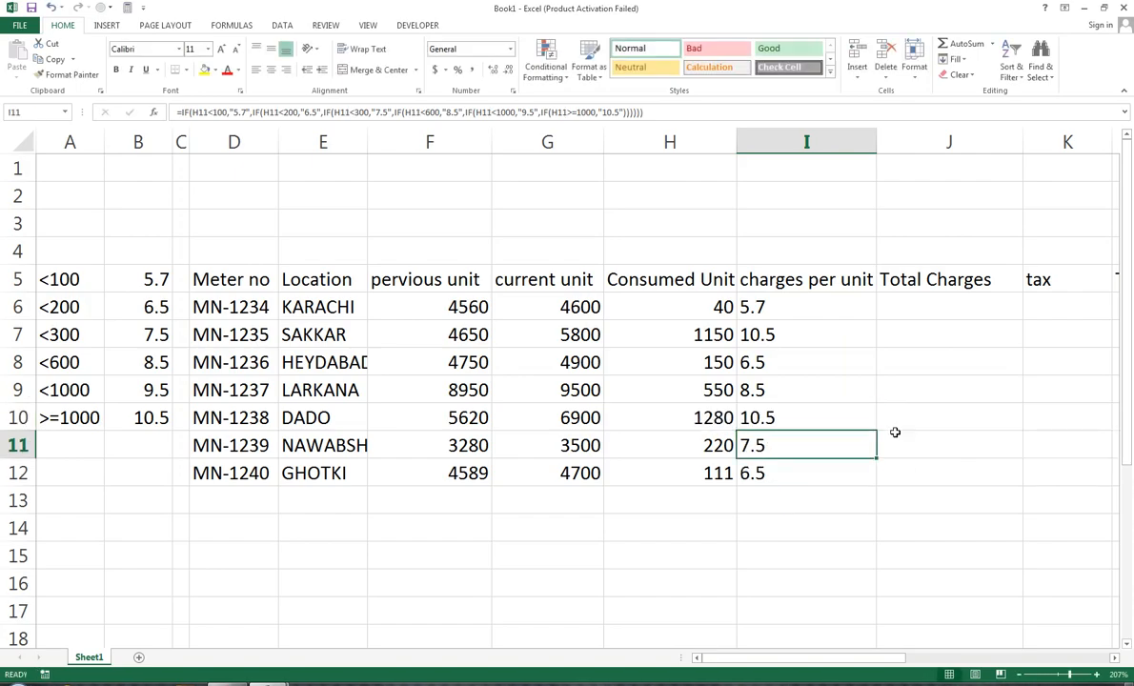
left_click_drag(815, 309, 816, 471)
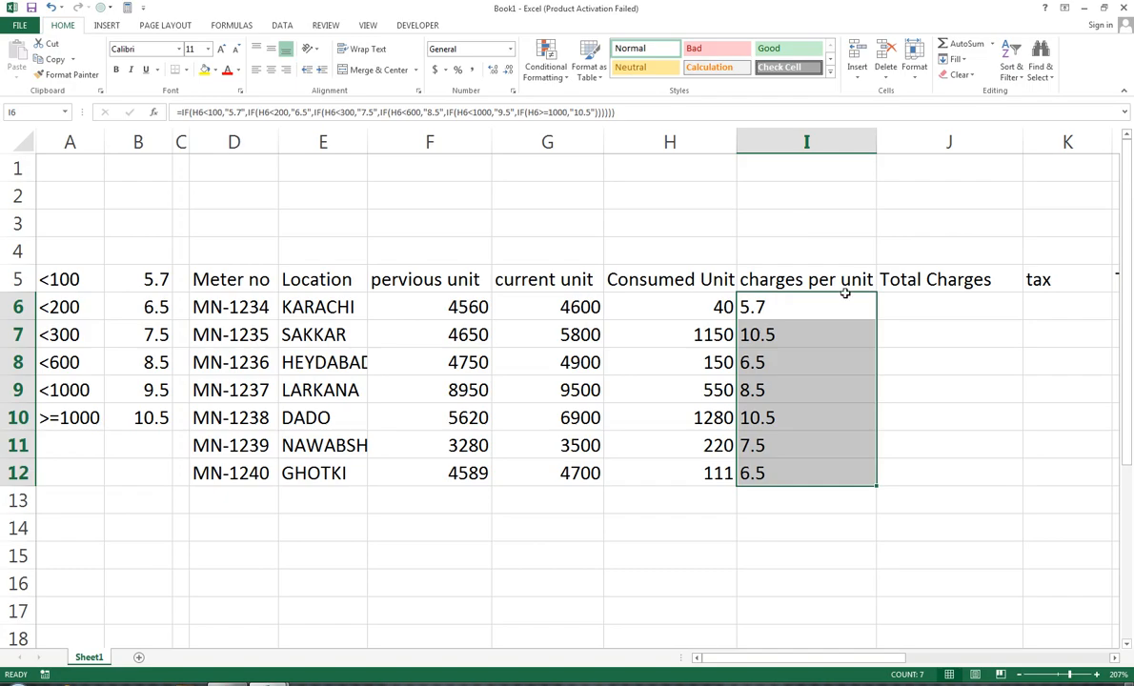
Step: Calculate the first meter's total charges in J6 with the formula =H6*I6
left_click(928, 314)
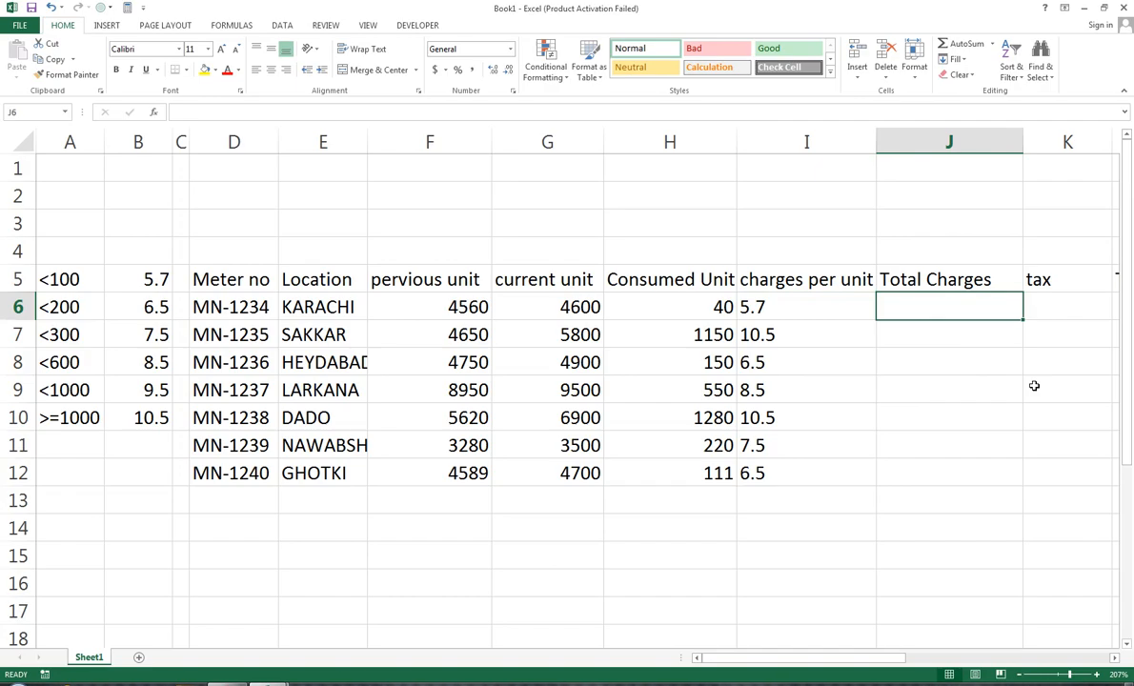
type("=")
key("Left")
key("Left")
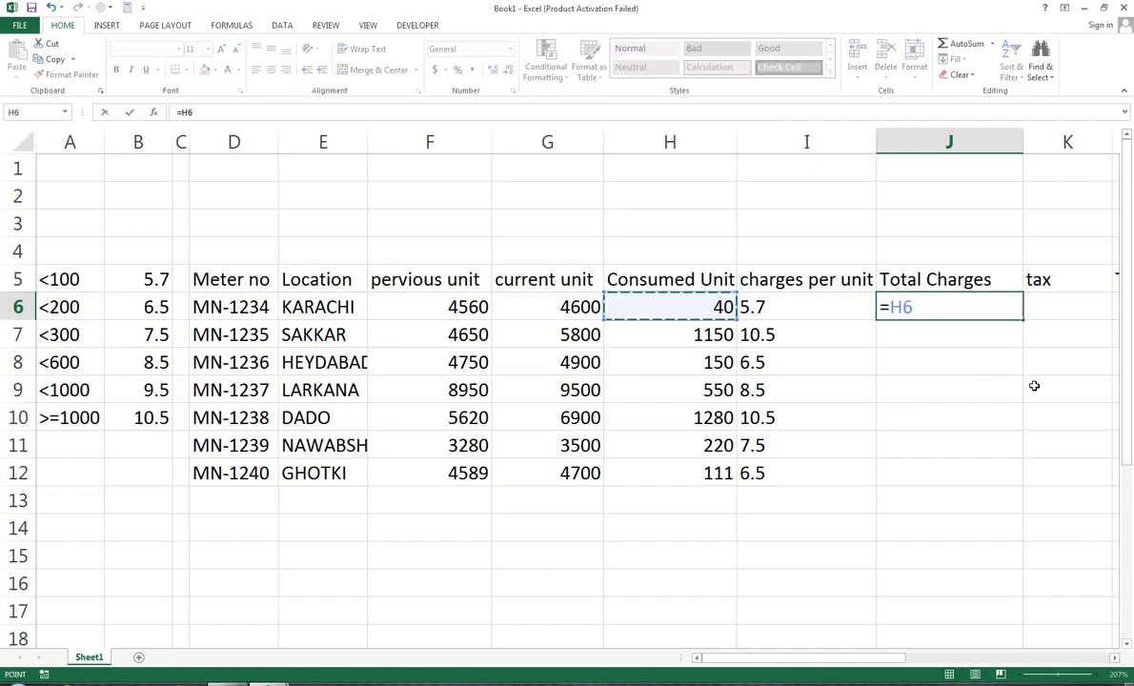
type("*")
key("Left")
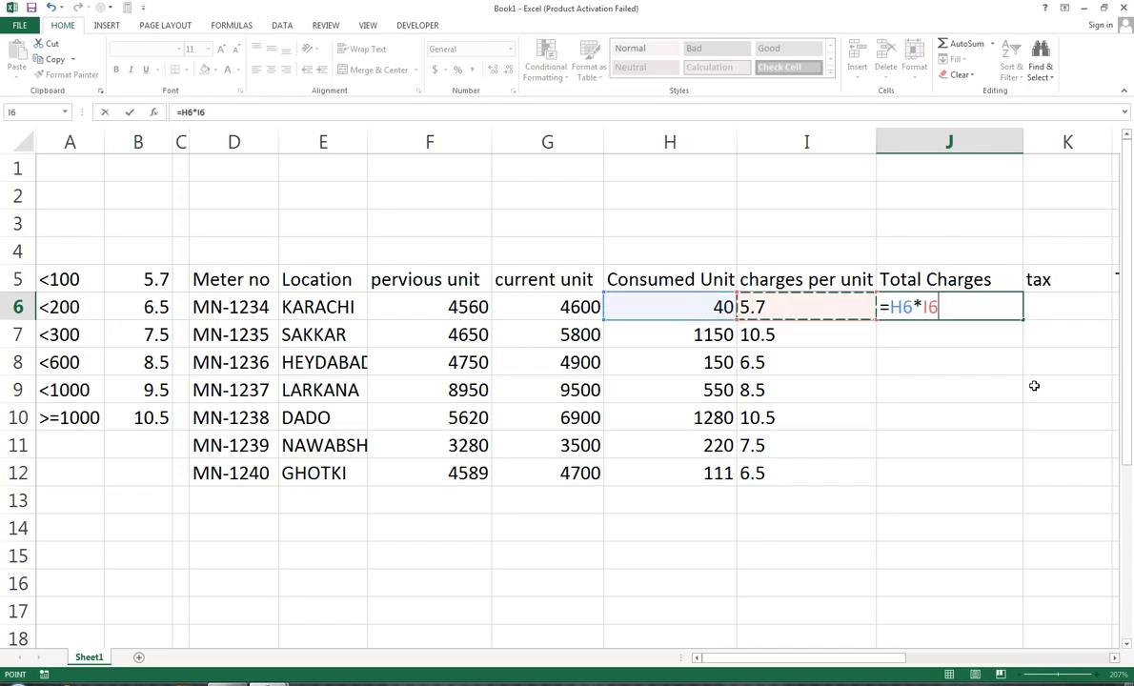
key("Return")
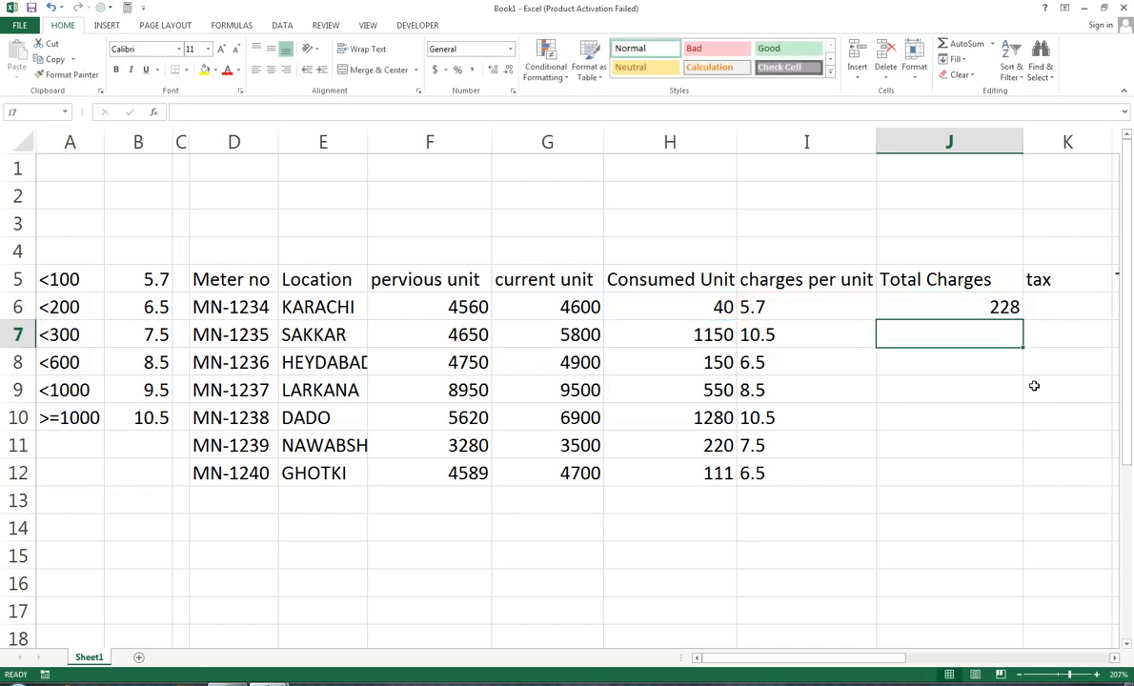
Step: Fill the total charges formula from J6 down through J12
key("Up")
key("shift+Down")
key("shift+Down")
key("shift+Down")
key("shift+Down")
key("shift+Down")
key("shift+Down")
key("shift+Down")
key("shift+Up")
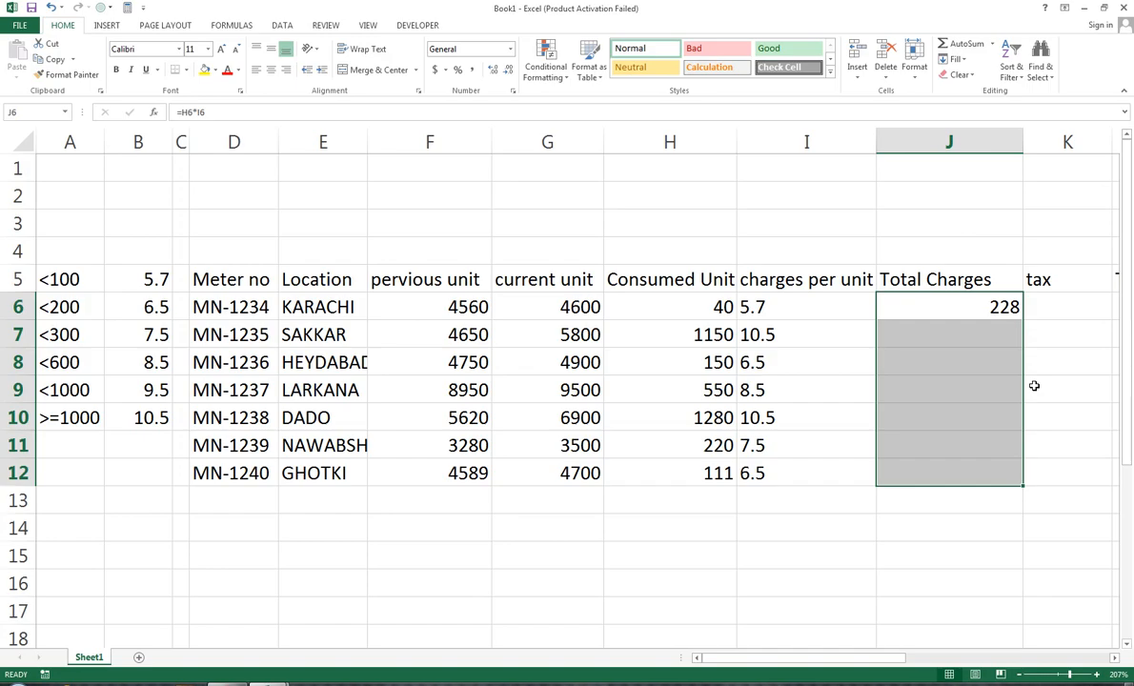
key("ctrl+d")
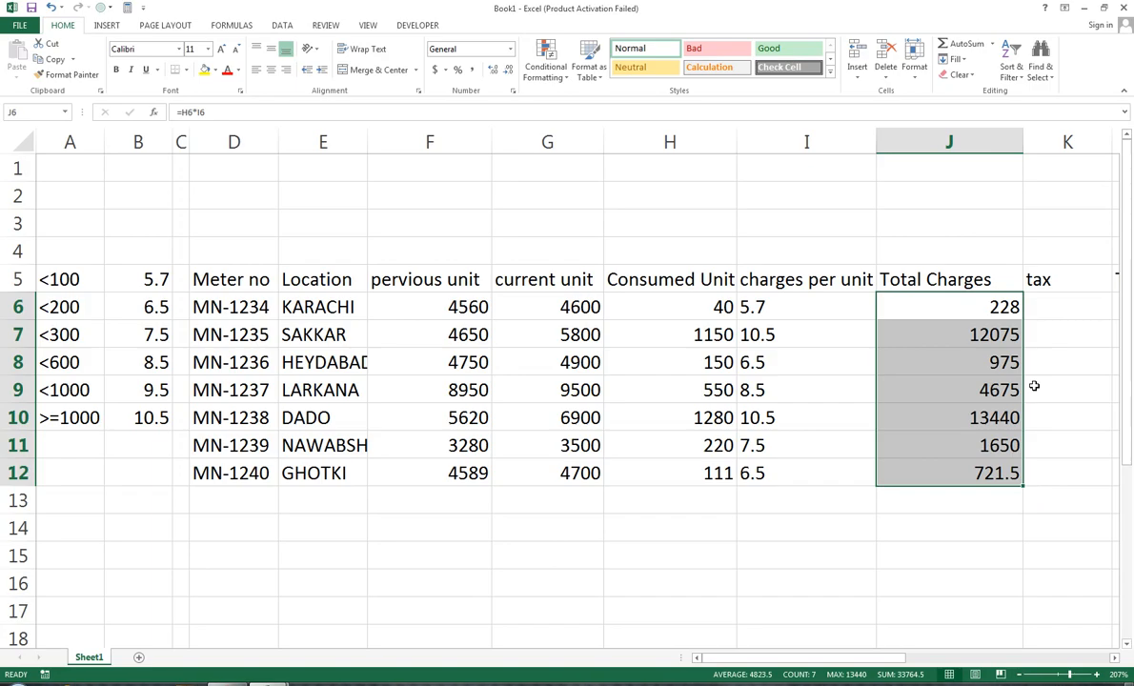
Step: Start a formula in K6, the first cell under the tax heading
key("Right")
key("Right")
key("Left")
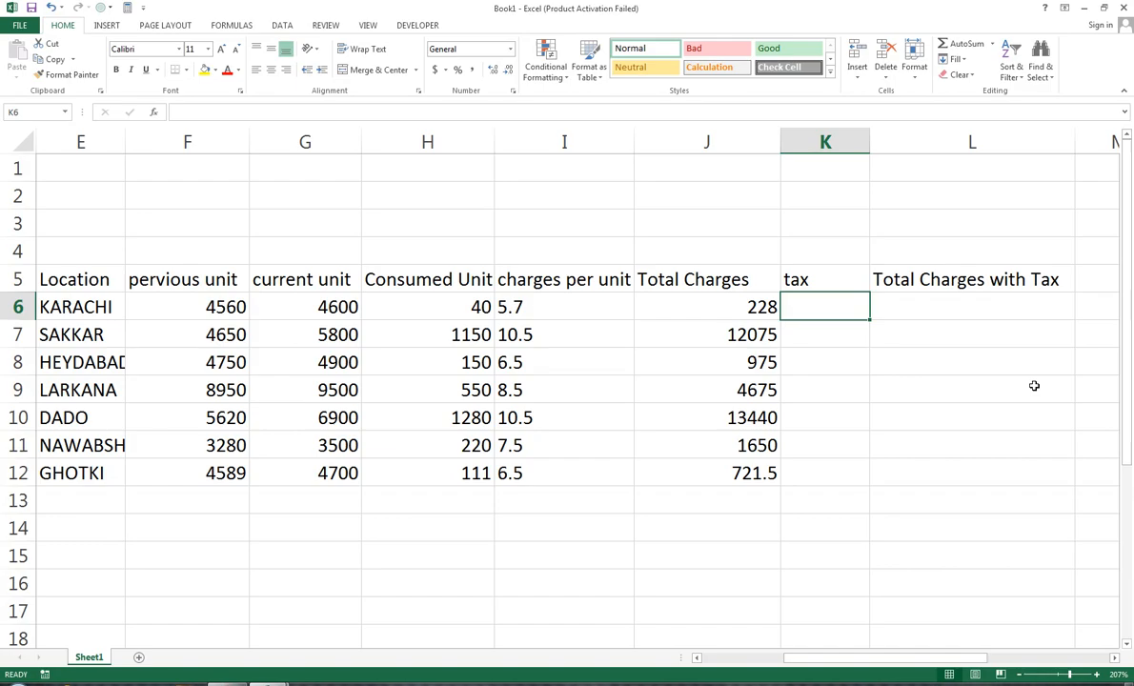
type("=")
key("Left")
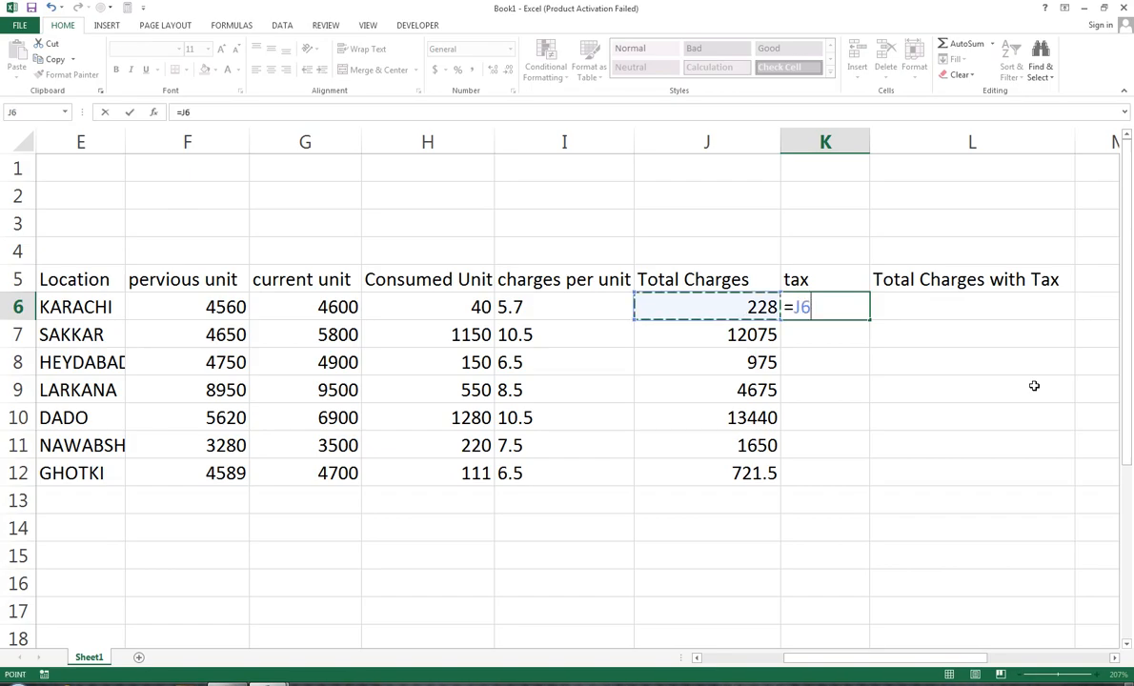
key("Left")
key("Left")
key("BackSpace")
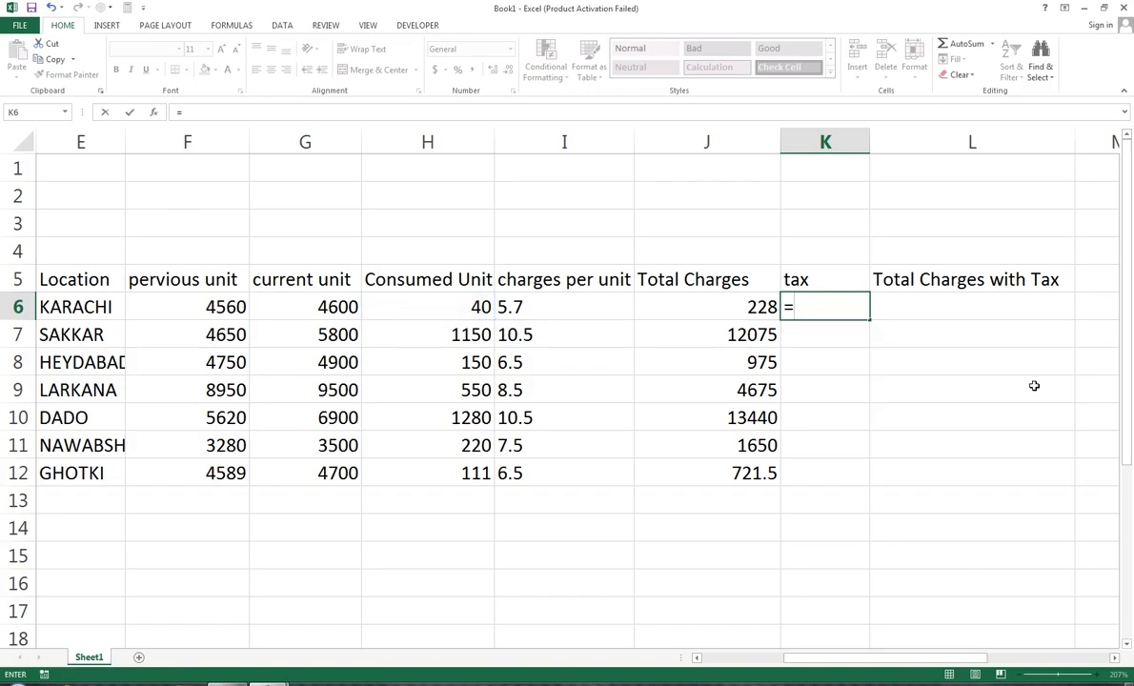
Step: Enter an IF in the K6 formula that returns "2.5" when H6>=1000 and "0" otherwise, both as quoted text
type("IF(")
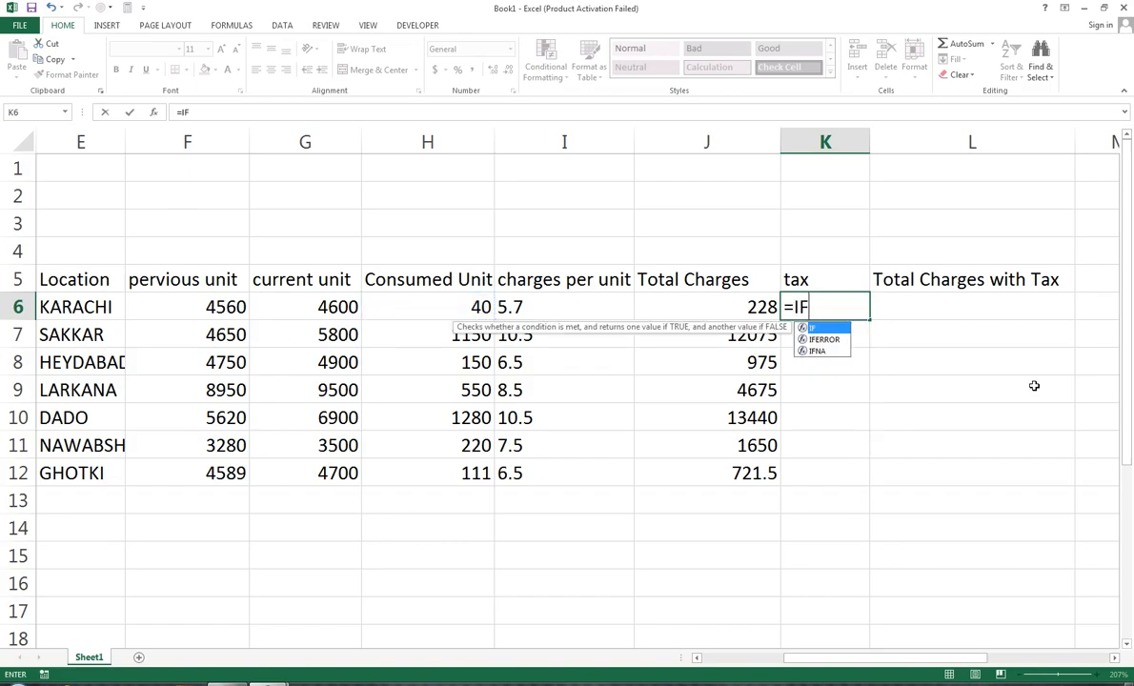
key("Left")
key("Left")
key("Left")
key("Right")
key("Left")
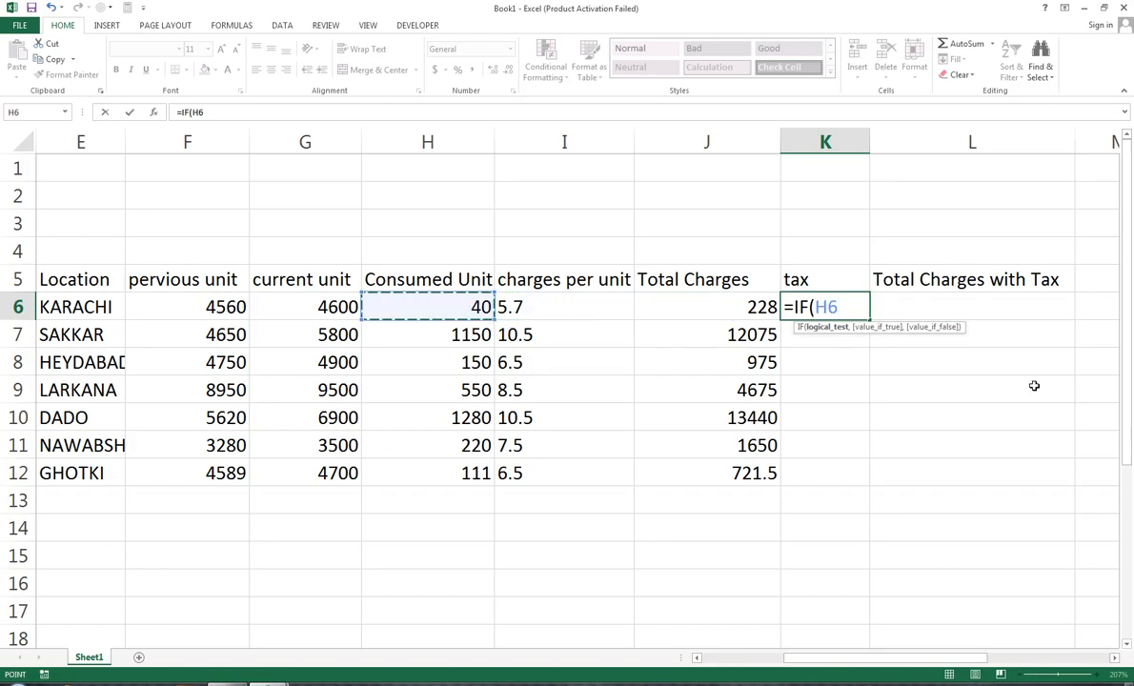
type(">=1000")
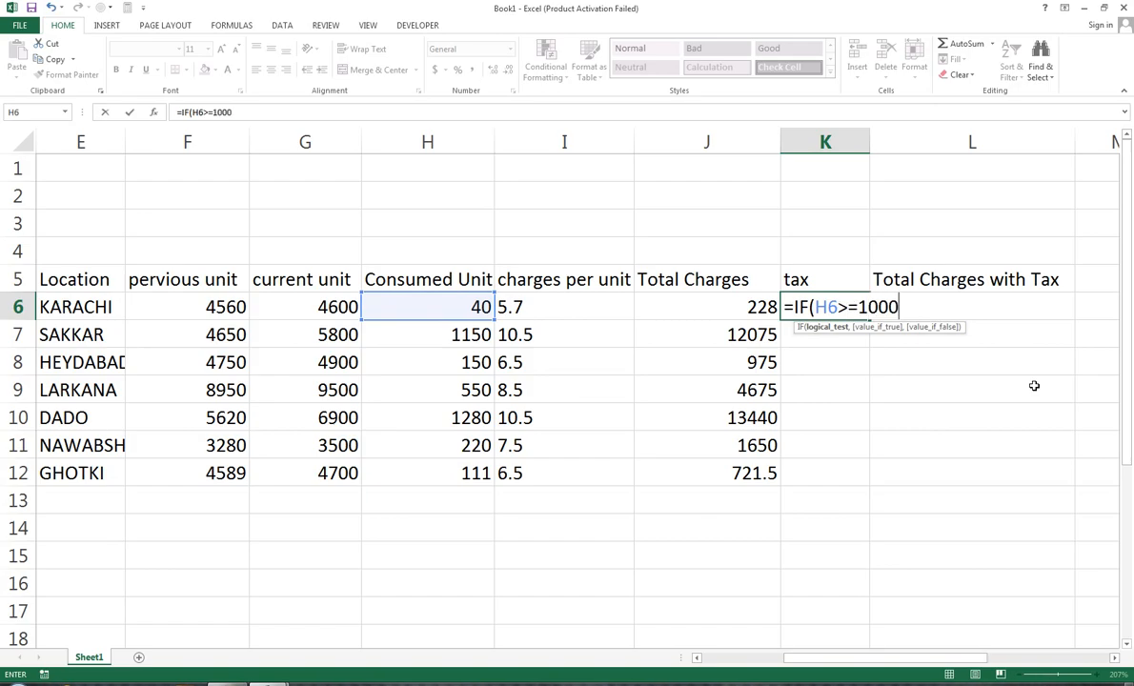
type(",\"")
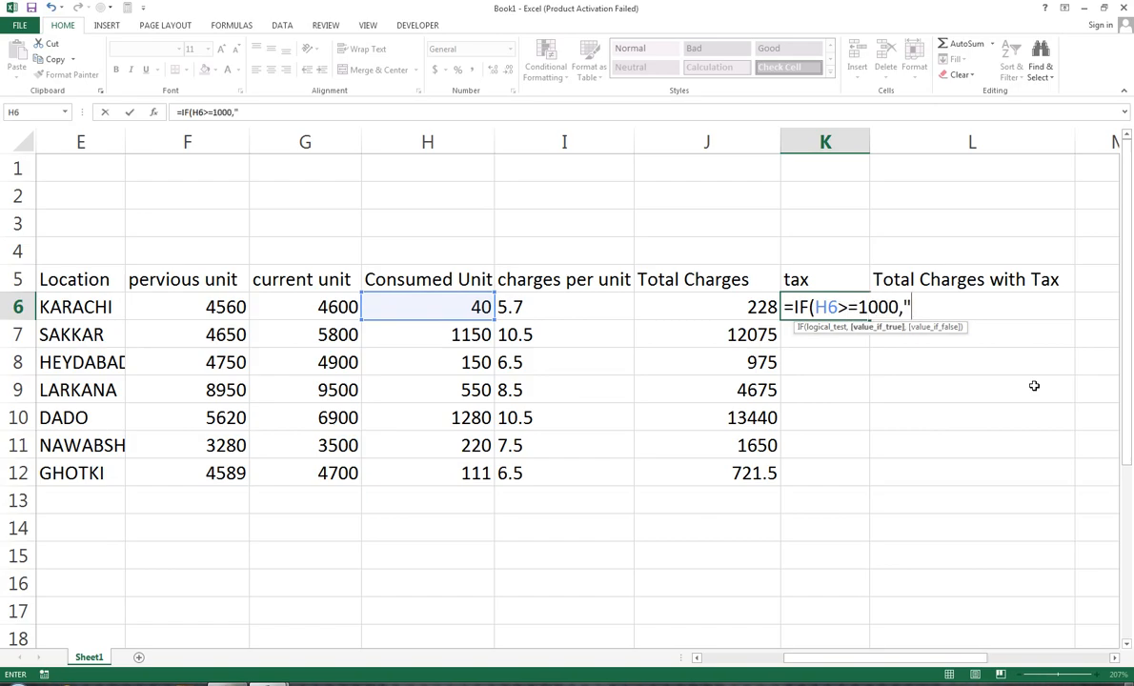
type("2.5\",\"0")
key("BackSpace")
key("BackSpace")
type("\"0")
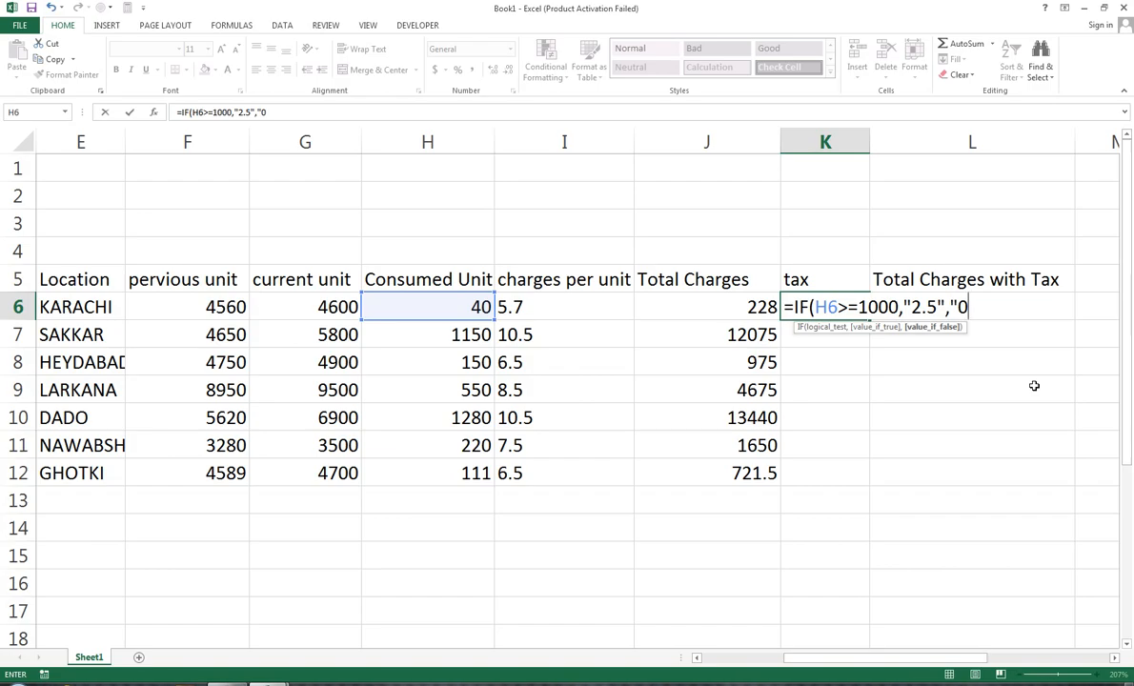
Step: Close the IF in K6 and multiply its result by H6/100
type("\")*")
key("Left")
key("Left")
key("Left")
type("/100")
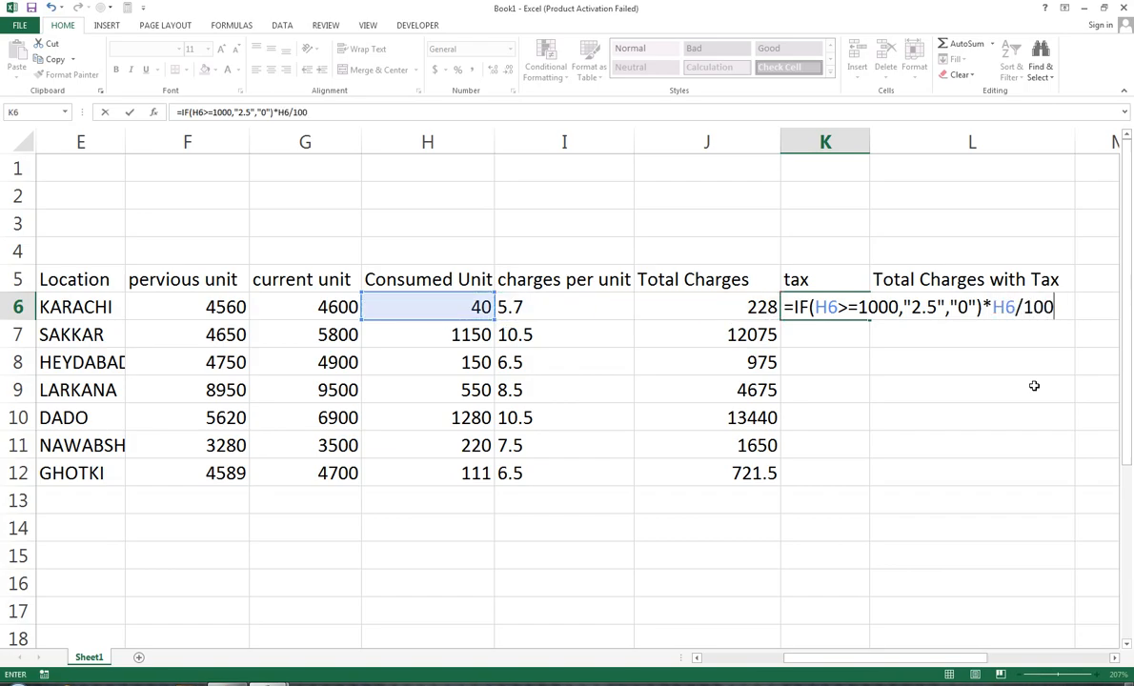
Step: Fill the tax formula from K6 down through K12 and apply the comma number style to the range
key("Return")
key("Up")
key("shift+Down")
key("shift+Down")
key("shift+Down")
key("shift+Down")
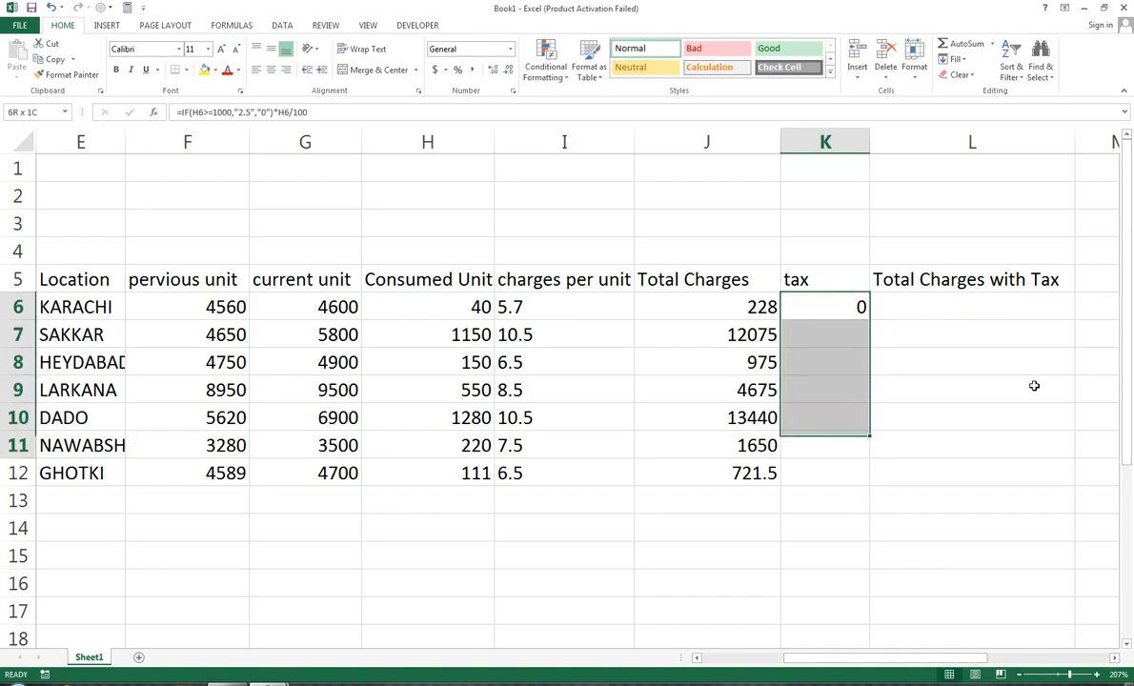
key("shift+Down")
key("shift+Down")
key("ctrl+d")
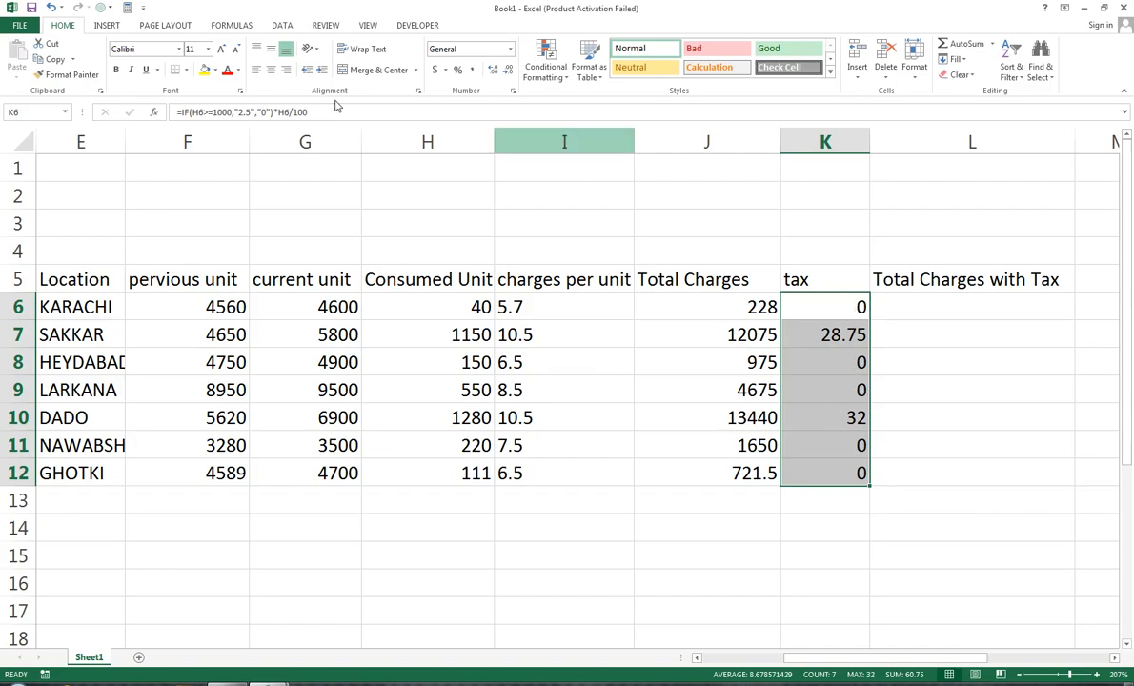
left_click(471, 71)
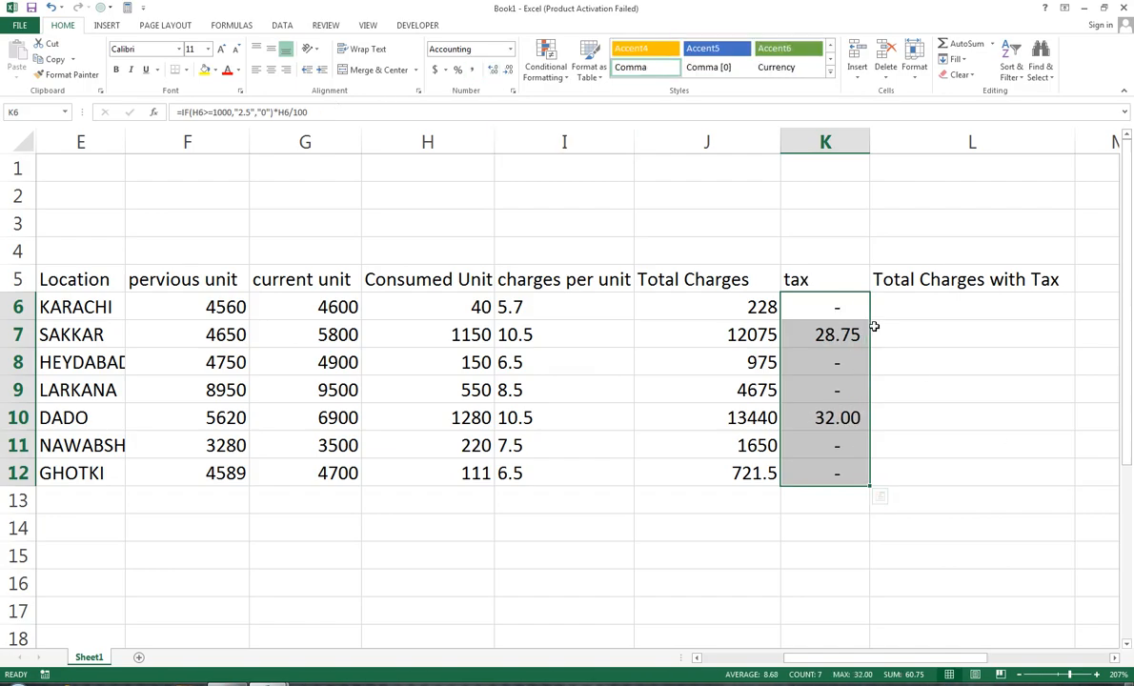
Step: Retype the tax column heading in K5 as "Tax"
left_click(807, 284)
type("tAX")
key("BackSpace")
key("BackSpace")
key("BackSpace")
type("Tax")
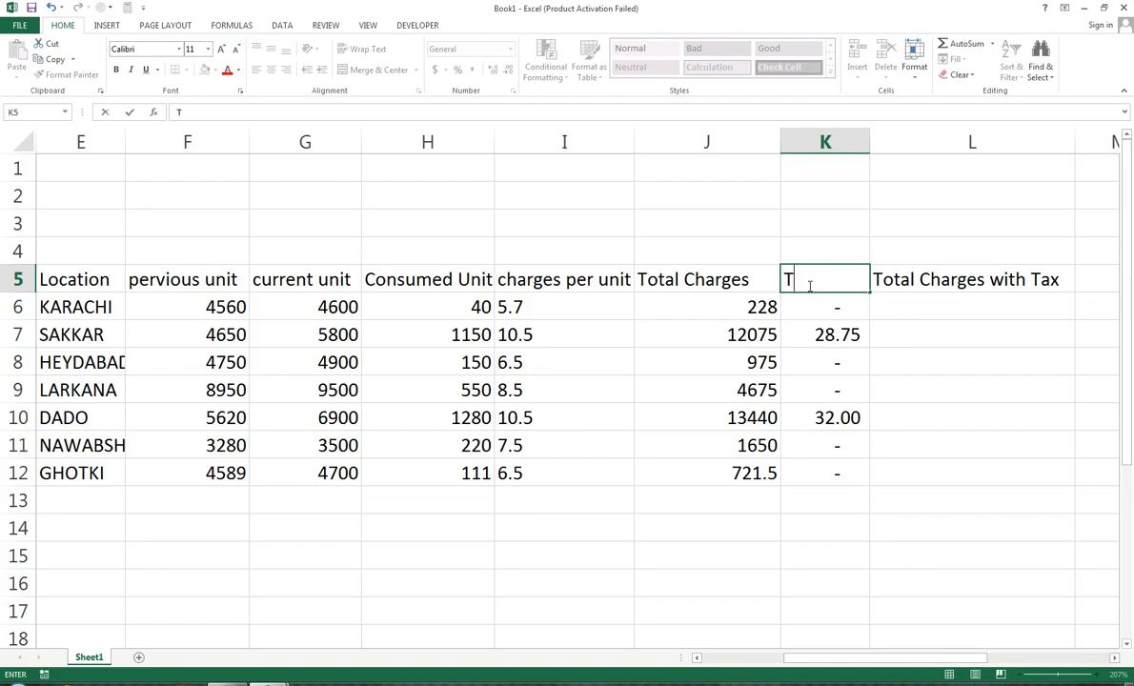
key("ctrl+Return")
Step: Calculate the first meter's total charges with tax in L6 with the formula =J6+K6
key("Right")
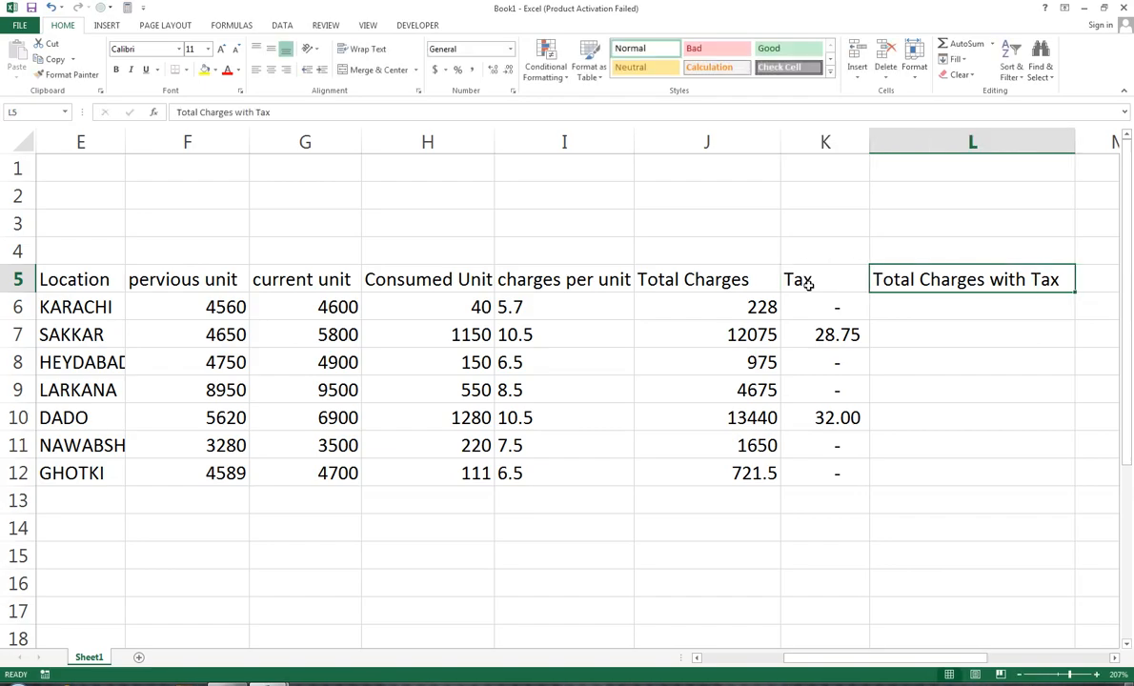
key("Down")
type("=")
key("Left")
key("Left")
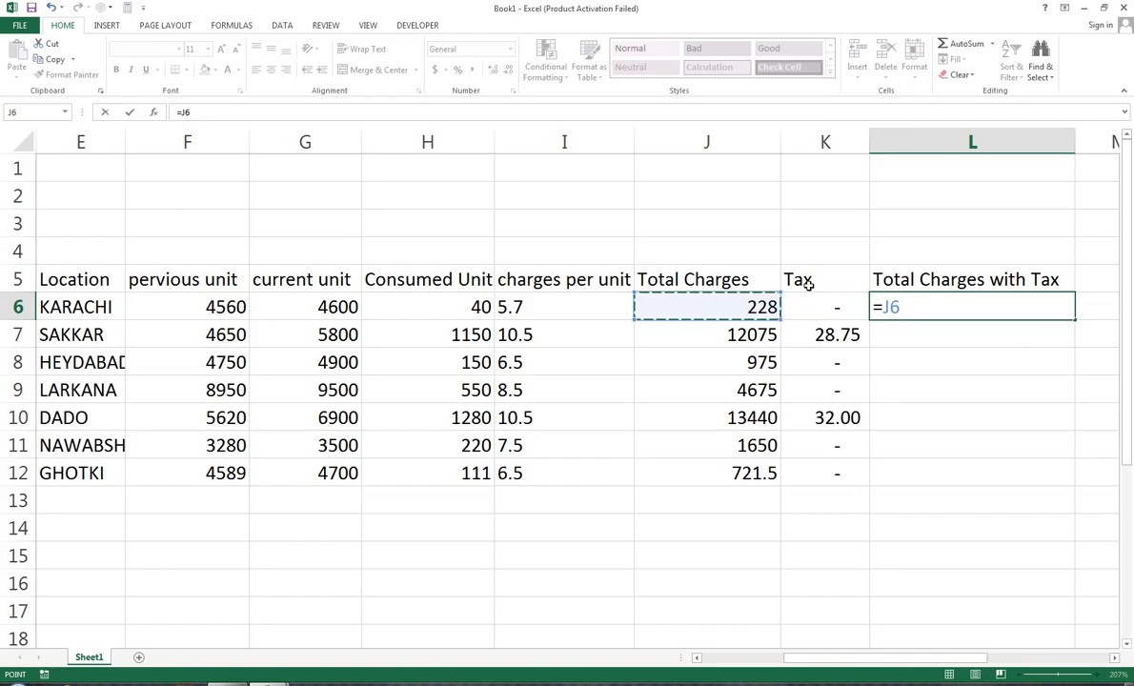
type("+")
key("Left")
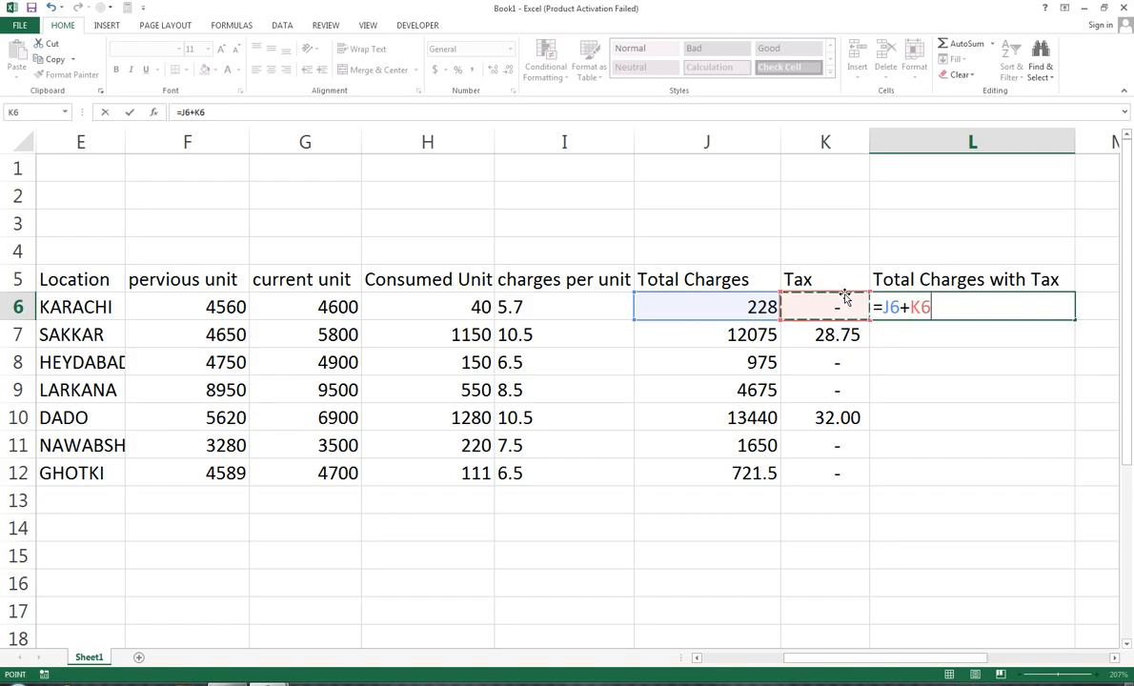
key("Return")
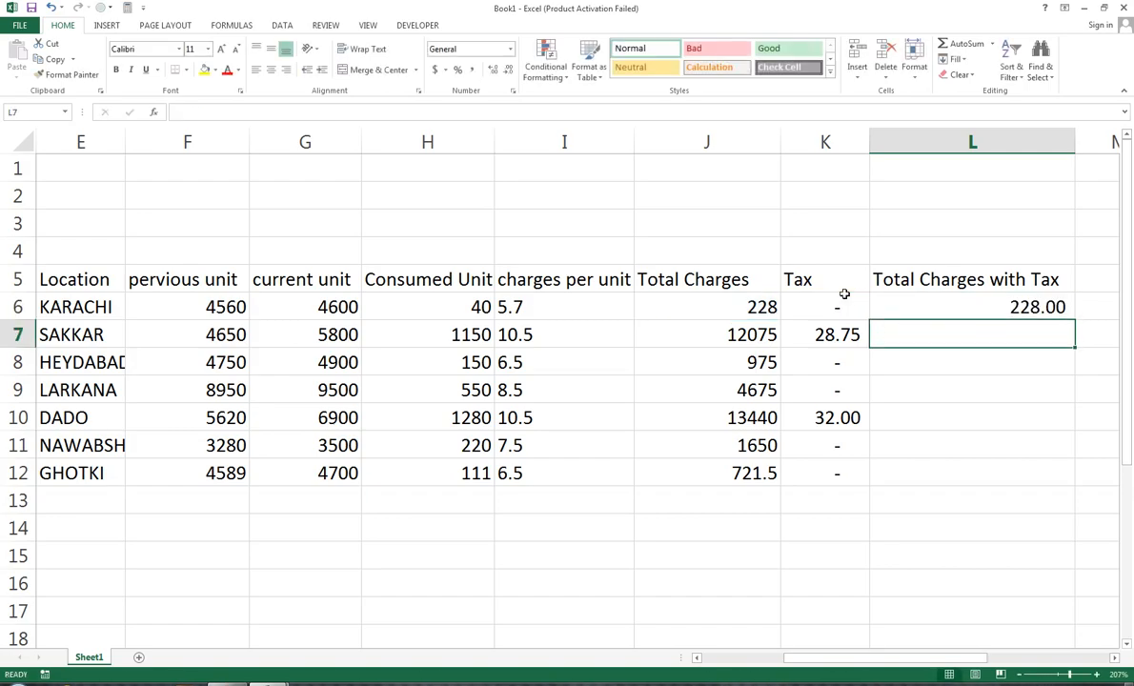
Step: Fill the total charges with tax formula from L6 down through L12
key("Up")
key("shift+Down")
key("shift+Down")
key("shift+Down")
key("shift+Down")
key("shift+Down")
key("shift+Down")
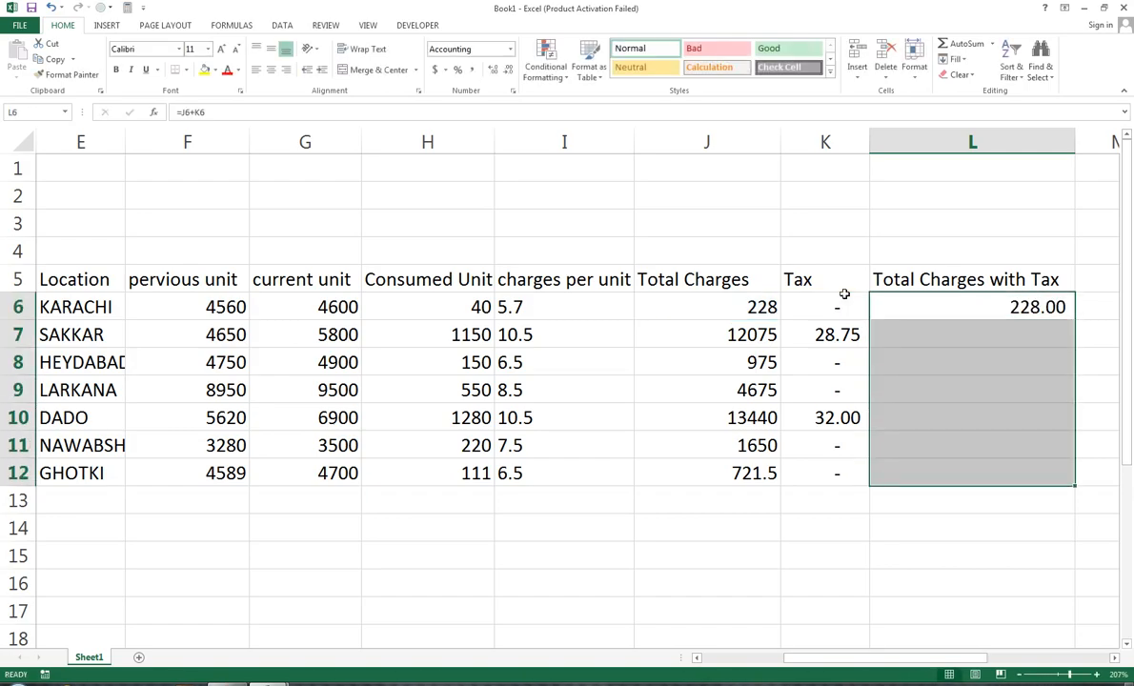
key("ctrl+d")
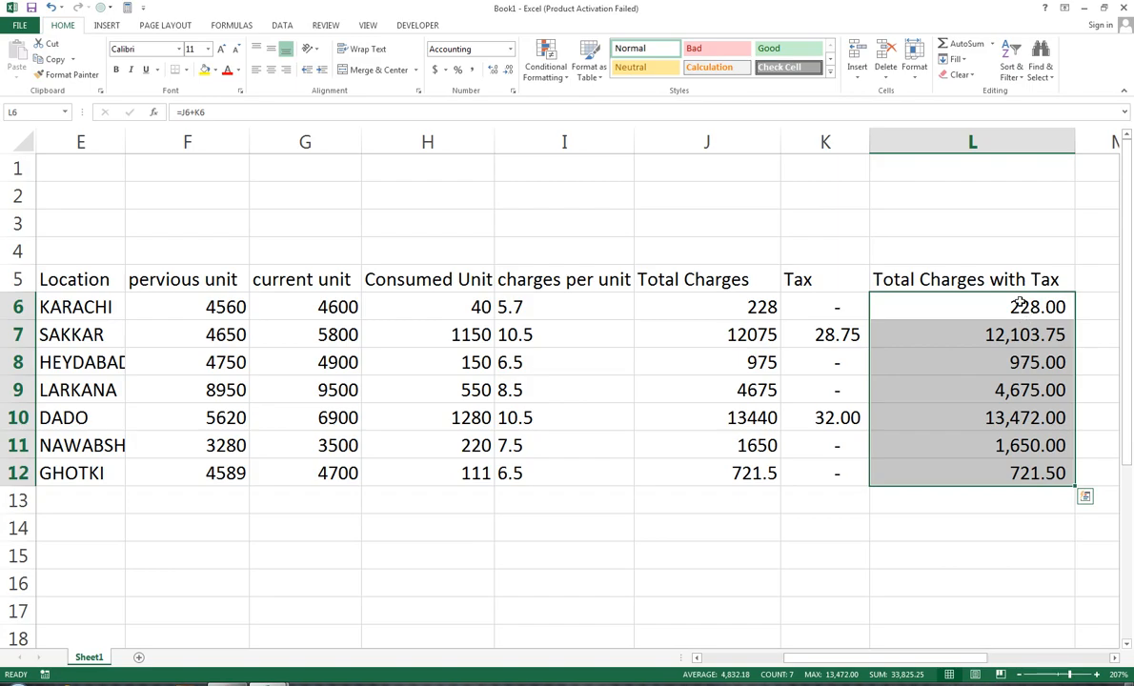
left_click(924, 276)
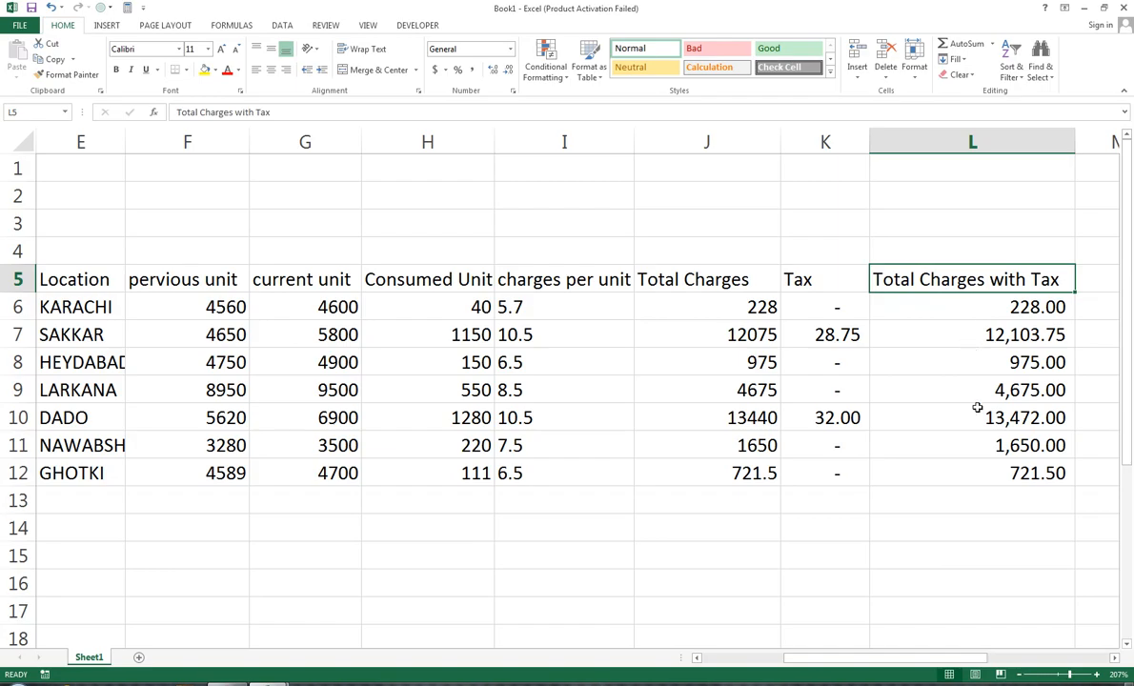
Step: Replace the column heading in L5 with "BiLL Amount"
type("Bi")
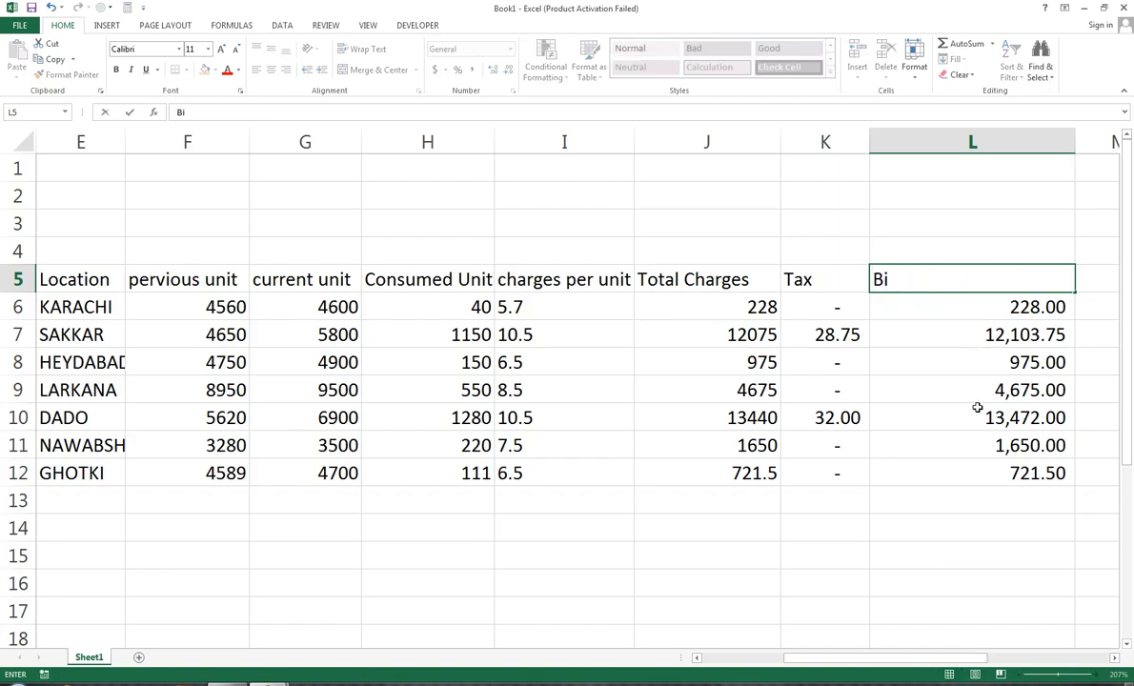
type("LL Amount")
key("Return")
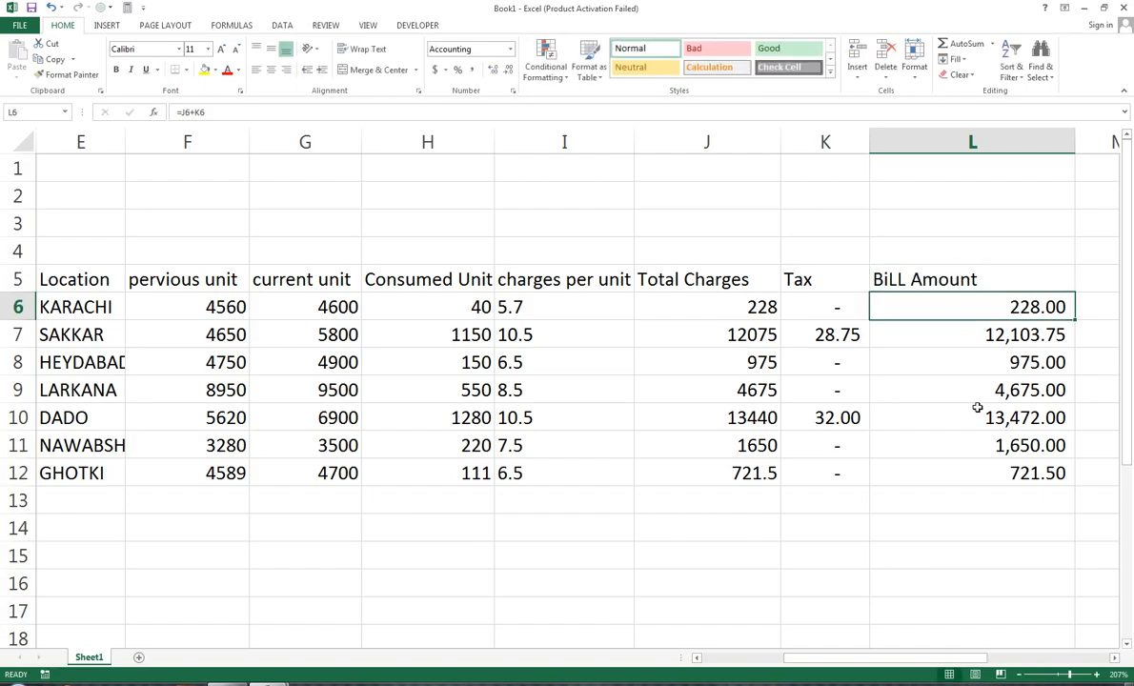
Step: Apply all borders to the billing table range D5:L12
left_click_drag(1033, 286, 200, 474)
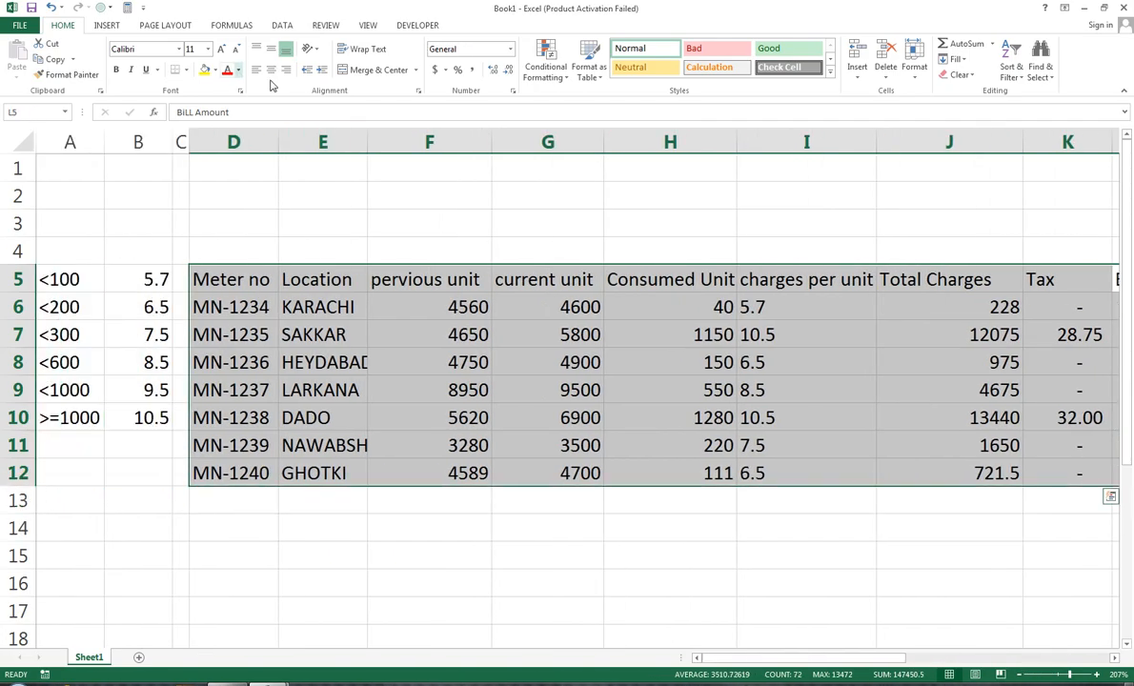
left_click(368, 26)
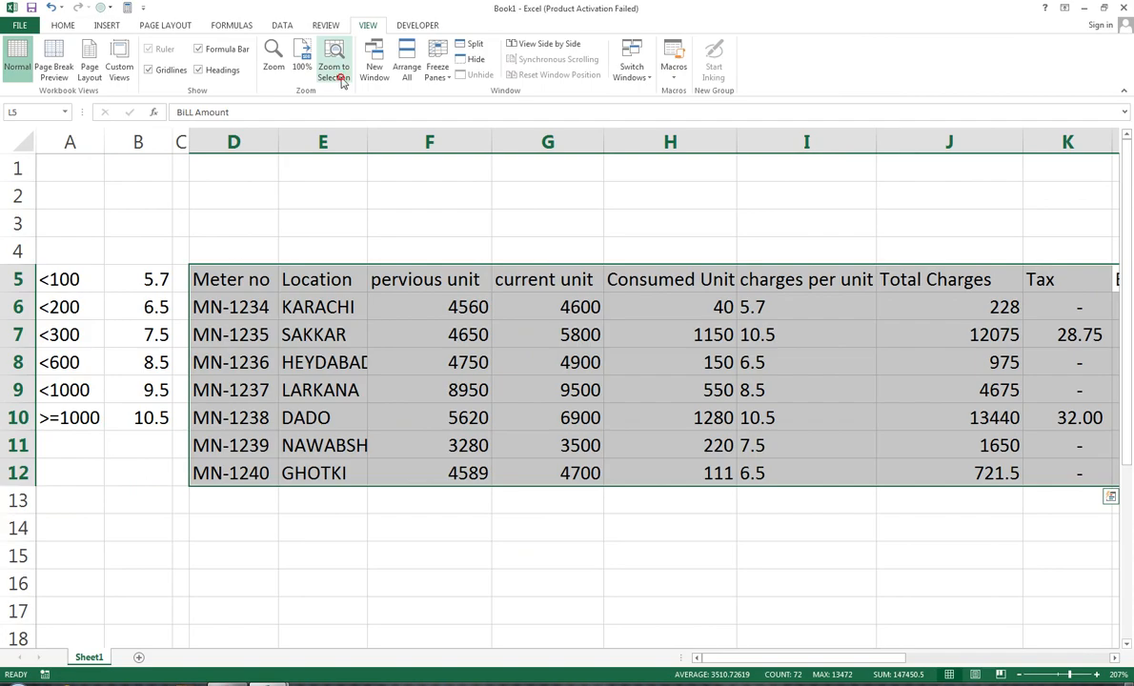
left_click(335, 69)
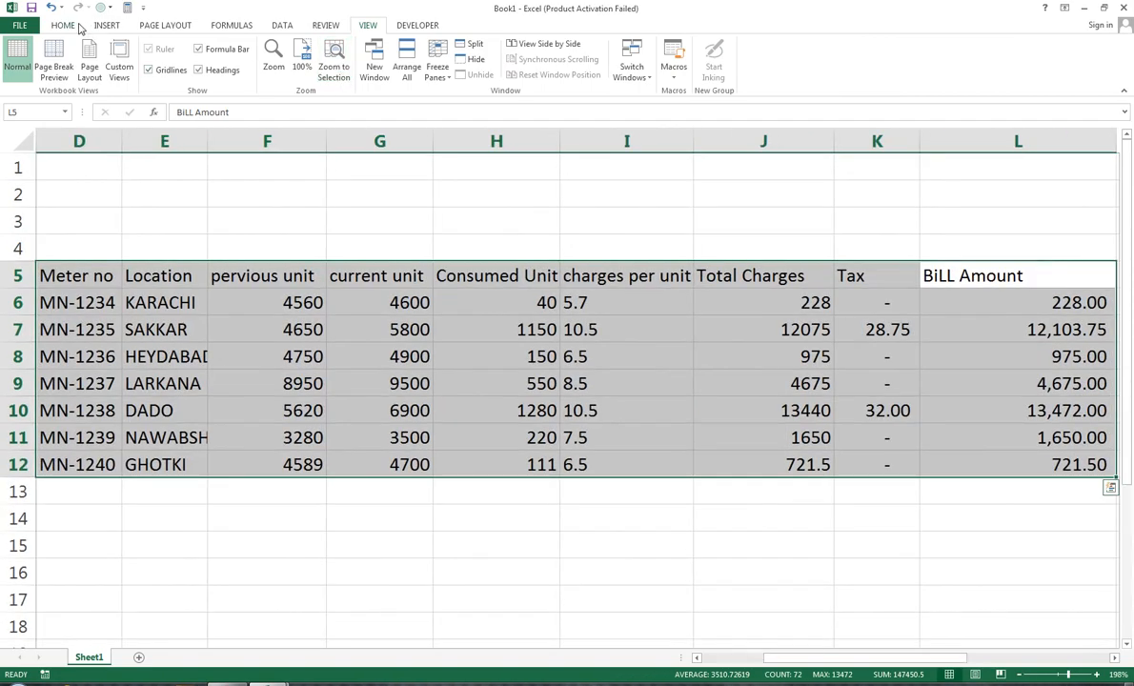
left_click(65, 26)
left_click(186, 70)
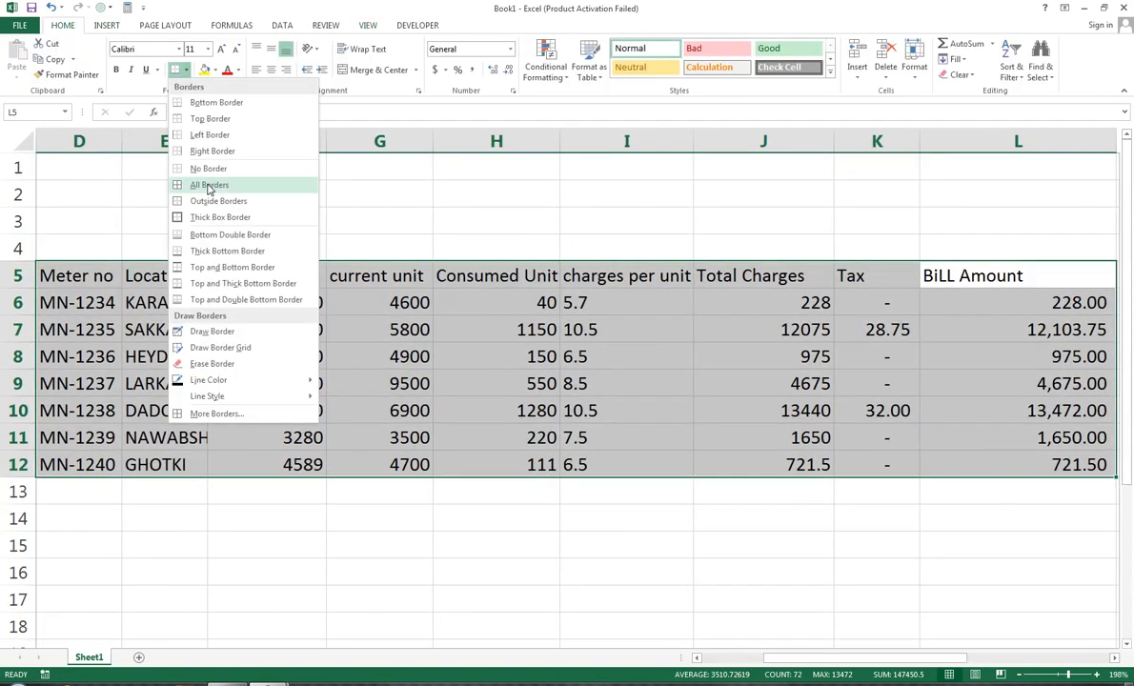
left_click(209, 185)
Step: Centre and bold the heading row D5:L5 and reduce its font size to 10
left_click_drag(95, 276, 1106, 283)
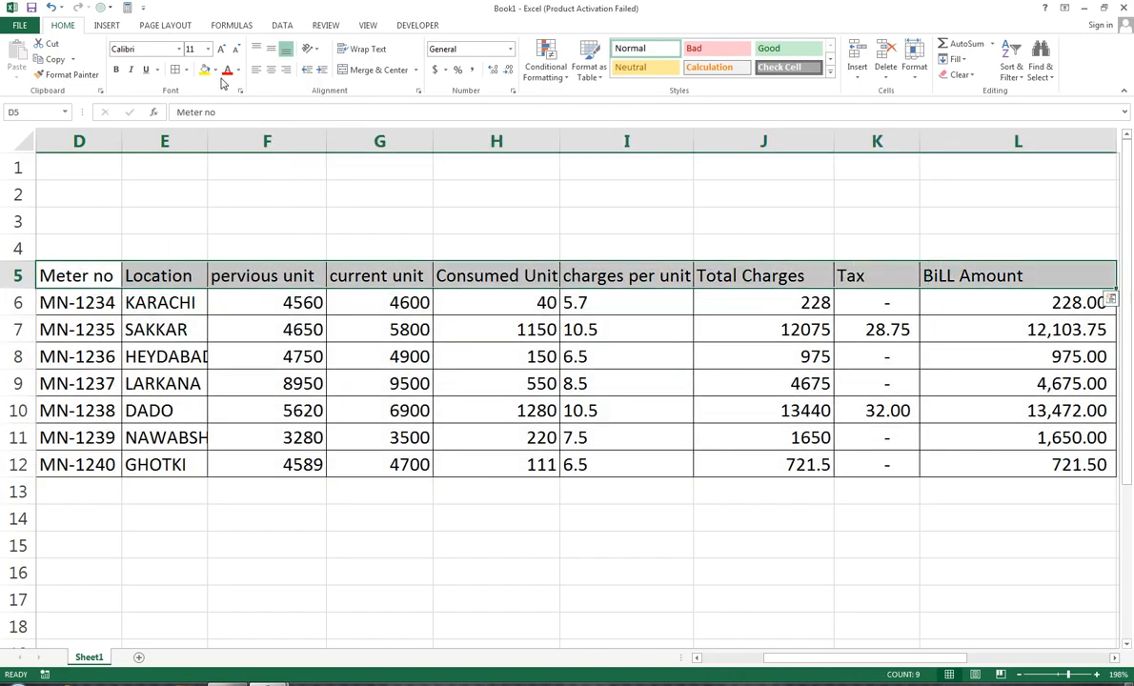
left_click(271, 69)
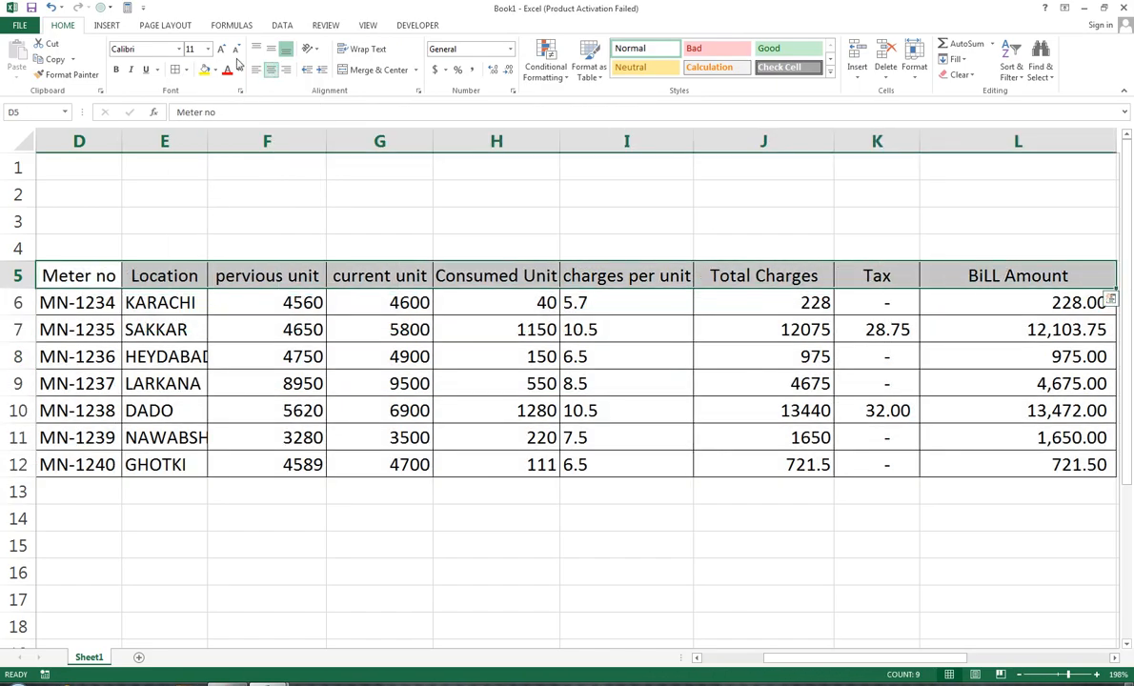
left_click(115, 70)
left_click(235, 49)
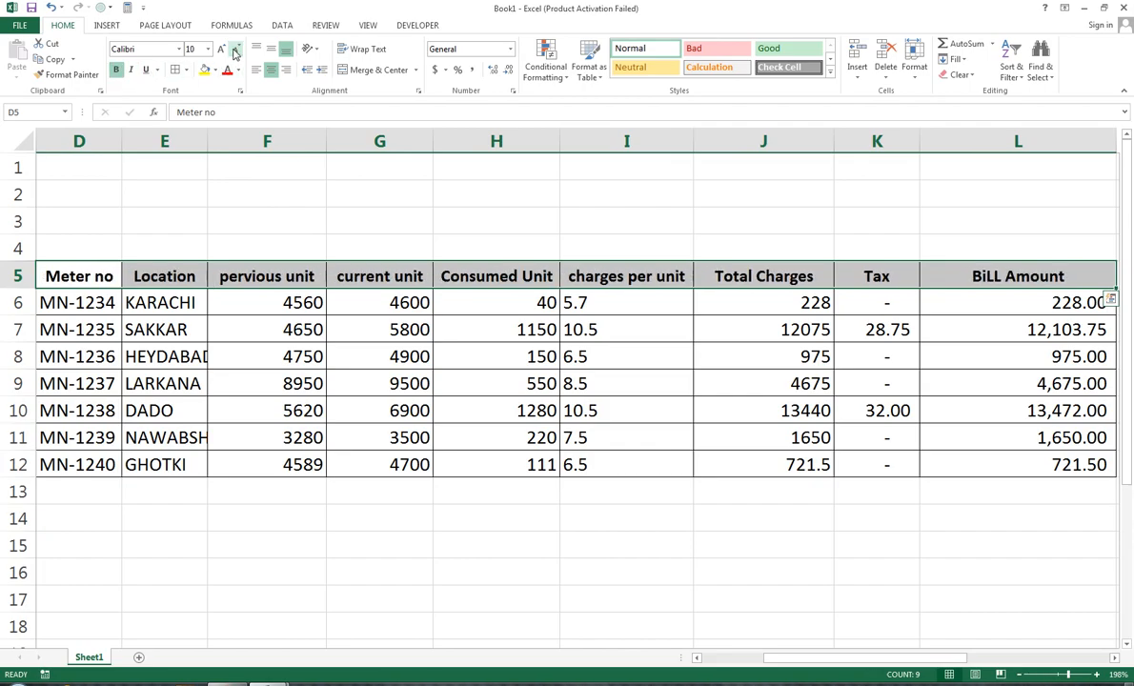
Step: Merge and centre D2:L3 above the table and enter the title "KE ELECTRIC UNIT CONSUMED CHARGES"
left_click_drag(78, 188, 983, 223)
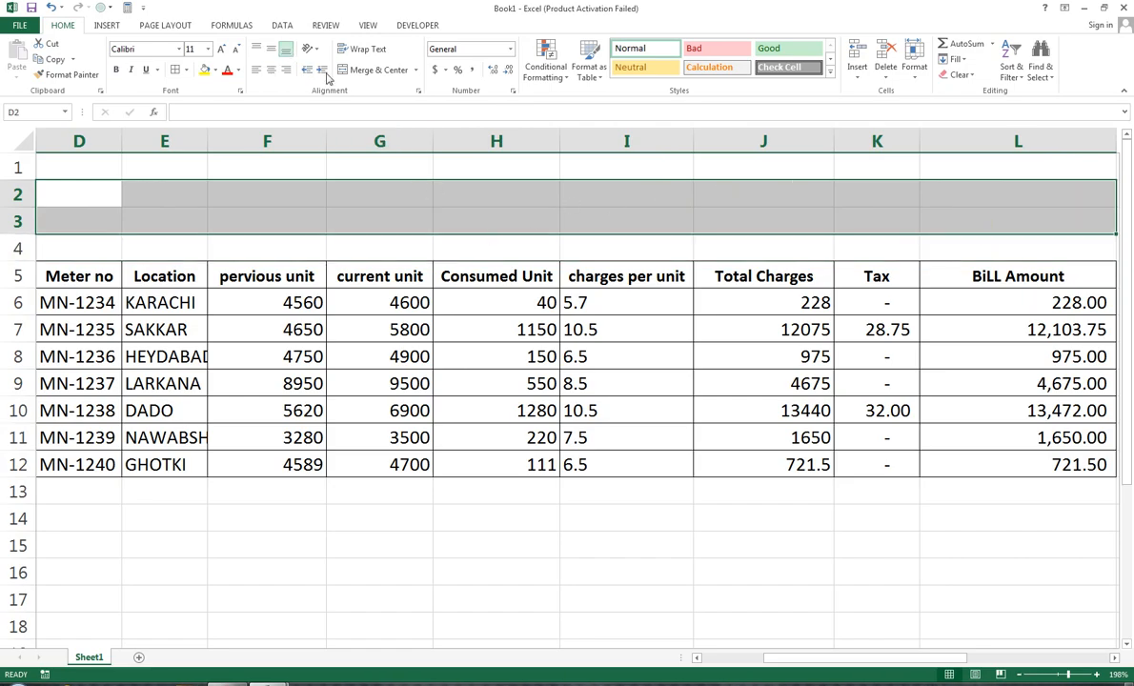
left_click(380, 71)
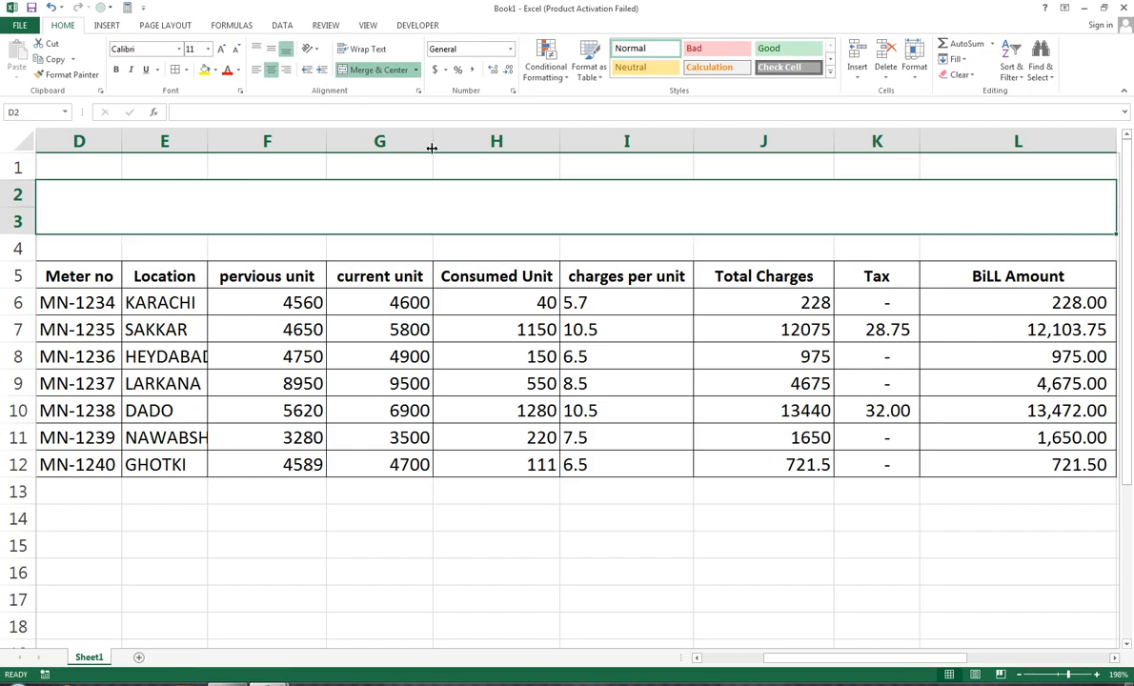
type("KE EELT")
key("BackSpace")
key("BackSpace")
key("BackSpace")
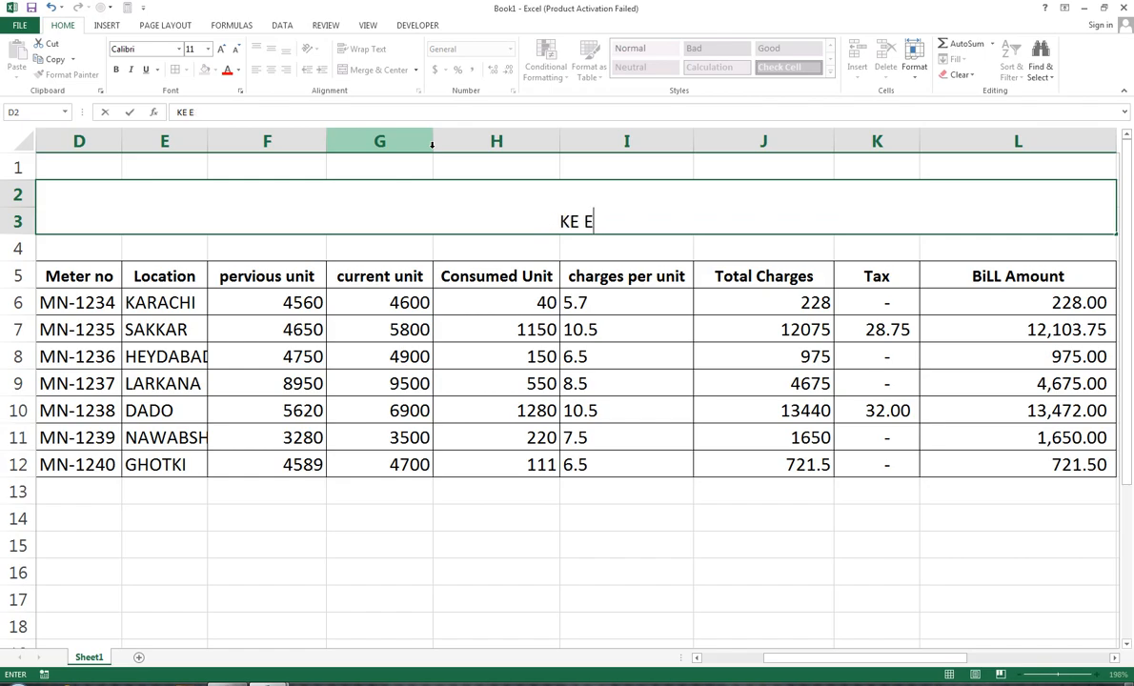
type("LECTRIC")
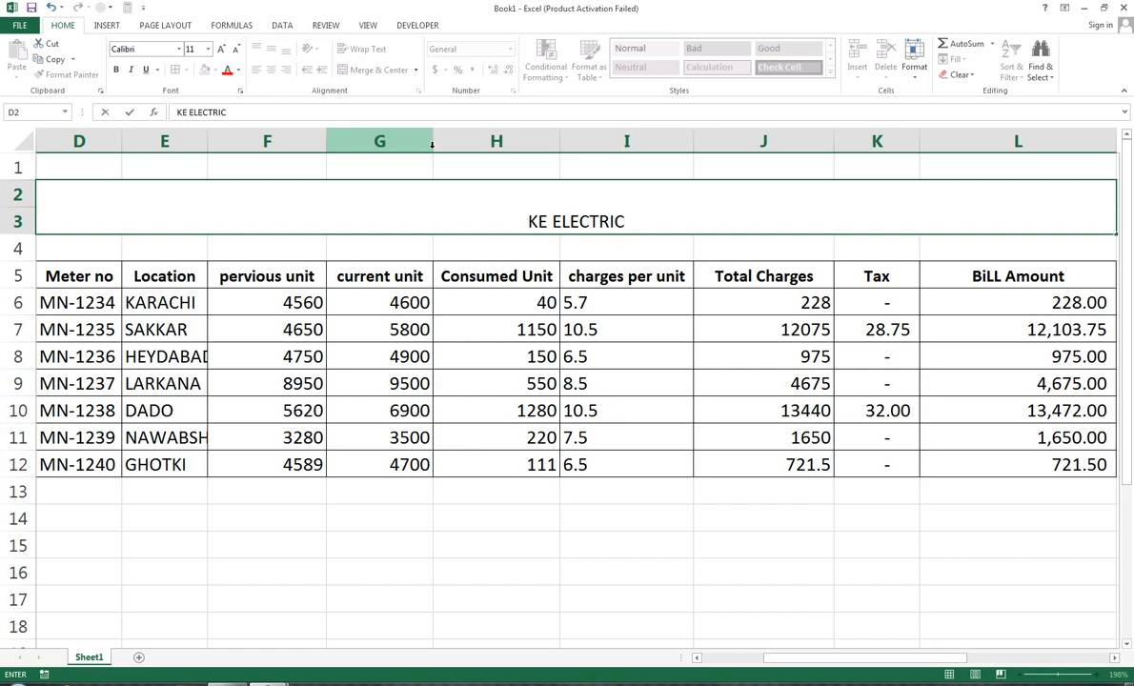
key("BackSpace")
key("BackSpace")
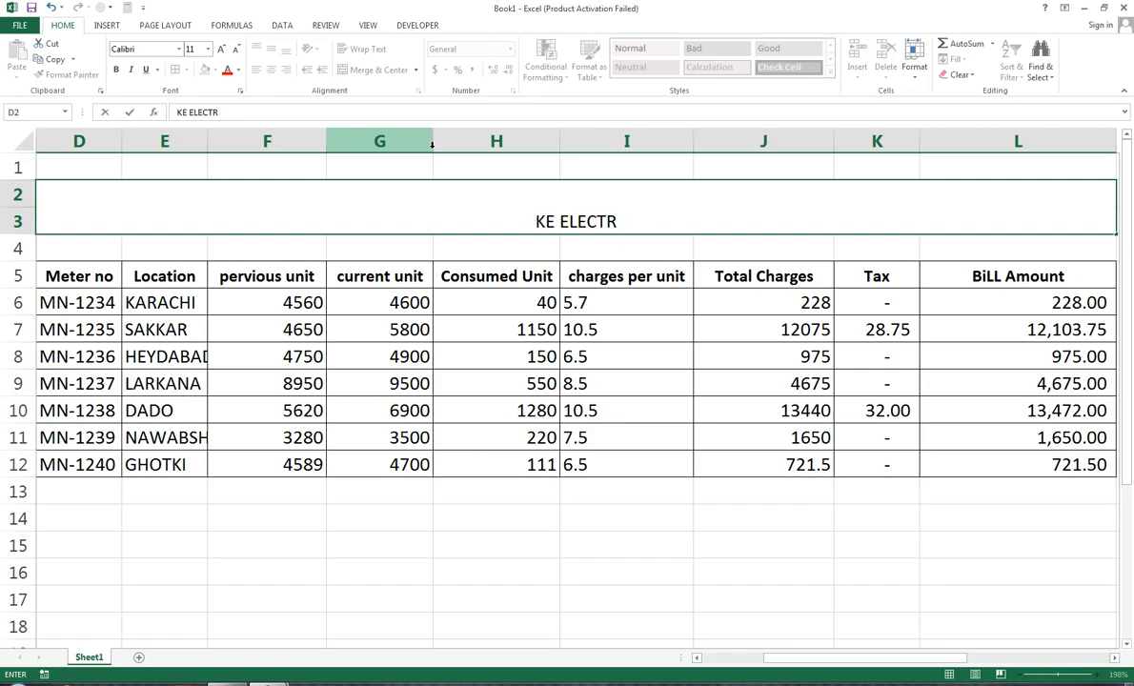
type("IC")
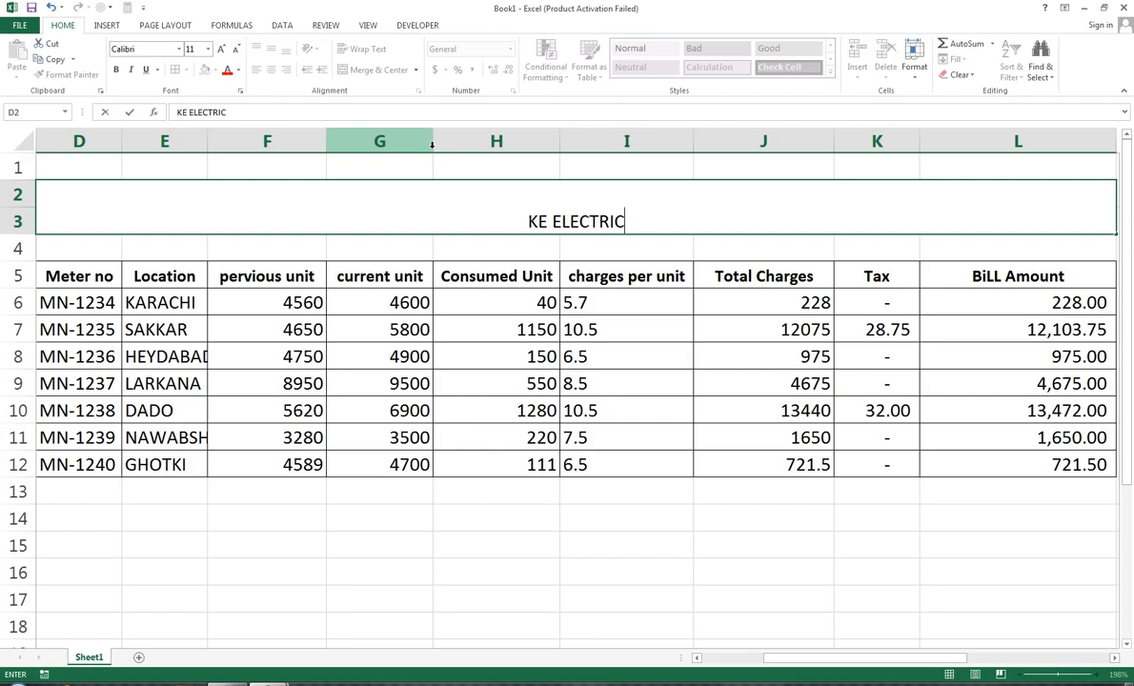
type(" UNTI")
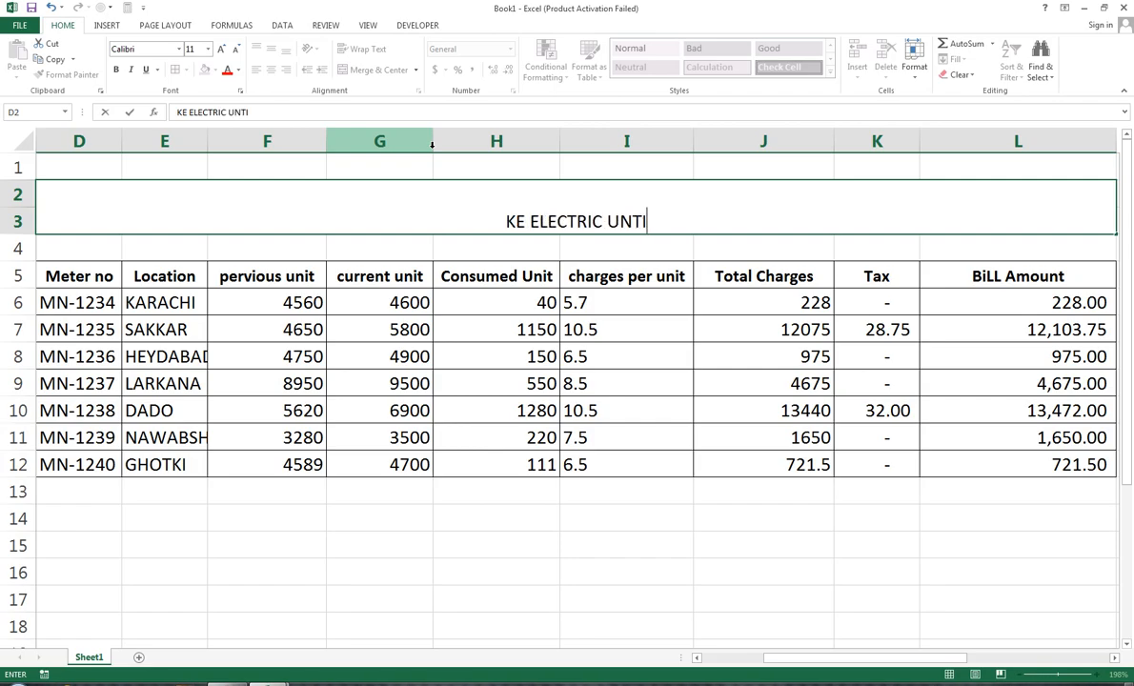
key("BackSpace")
key("BackSpace")
key("BackSpace")
key("BackSpace")
key("BackSpace")
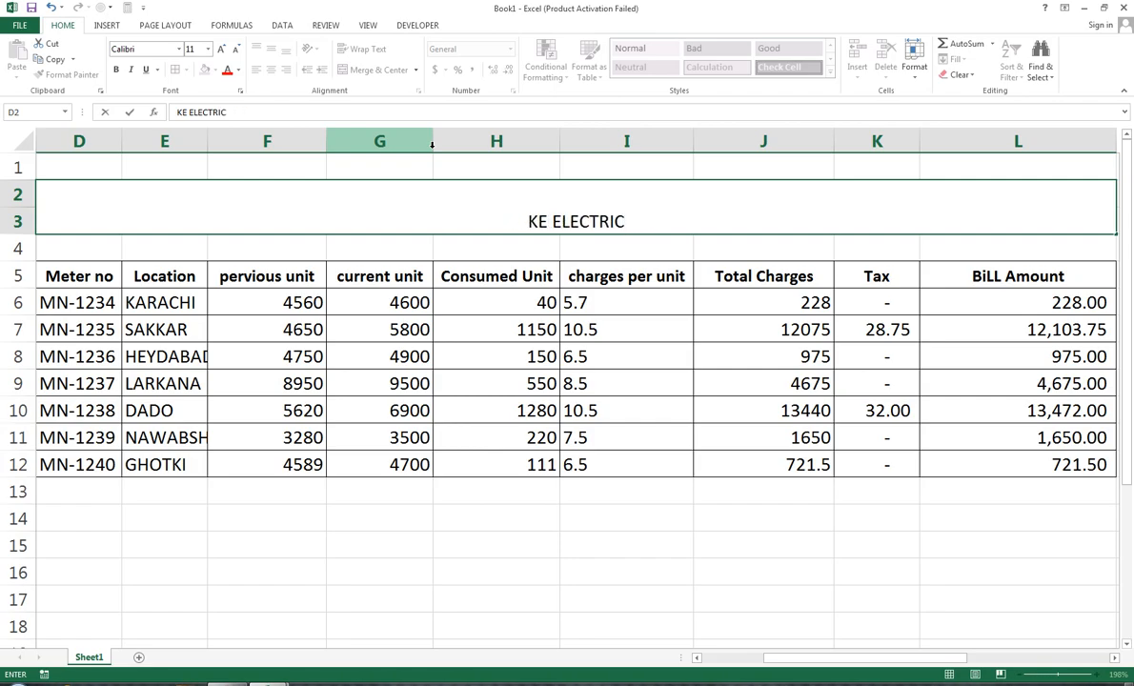
type("UNIT C")
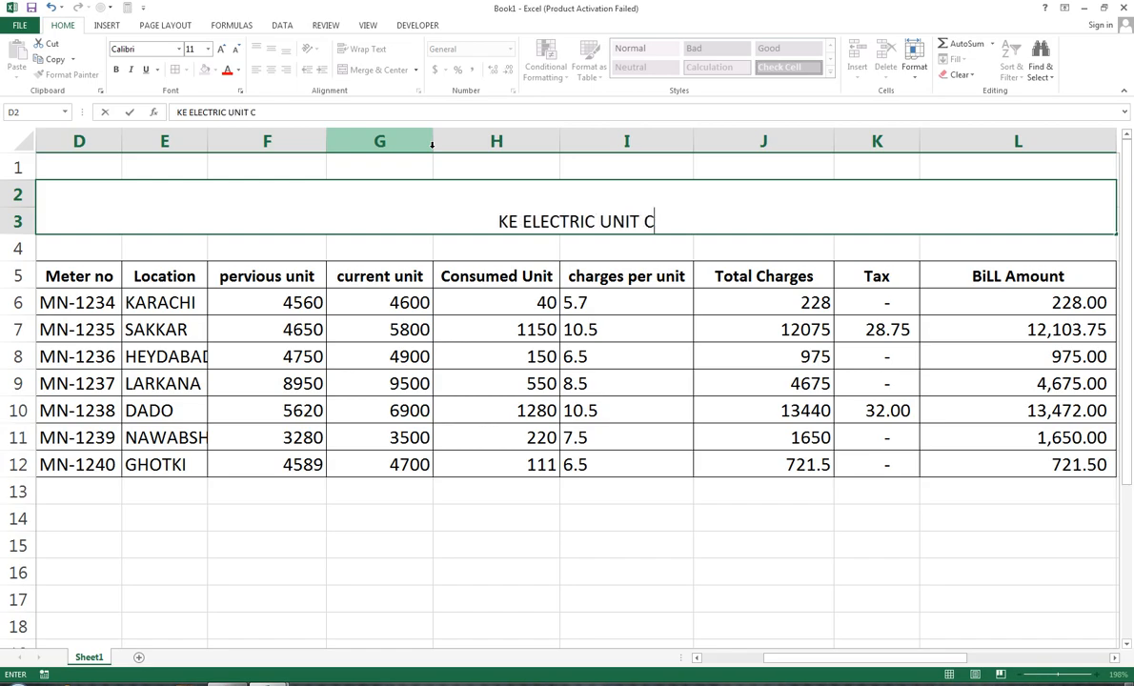
type("ONSUMES")
key("BackSpace")
type("D")
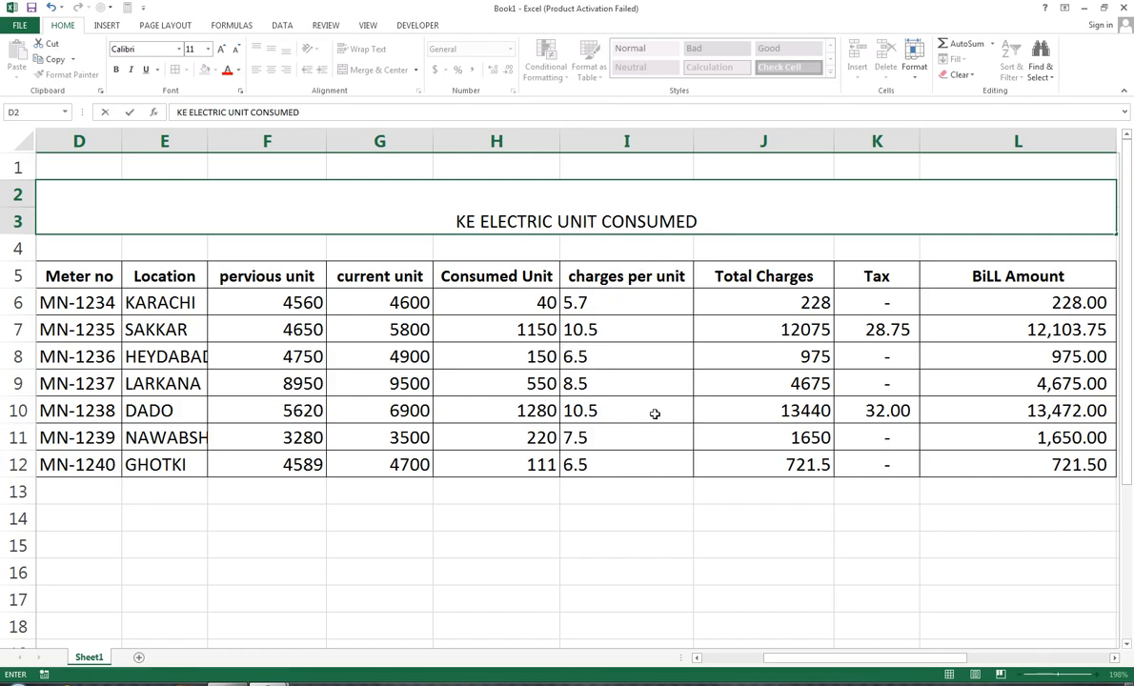
type("CHARGES")
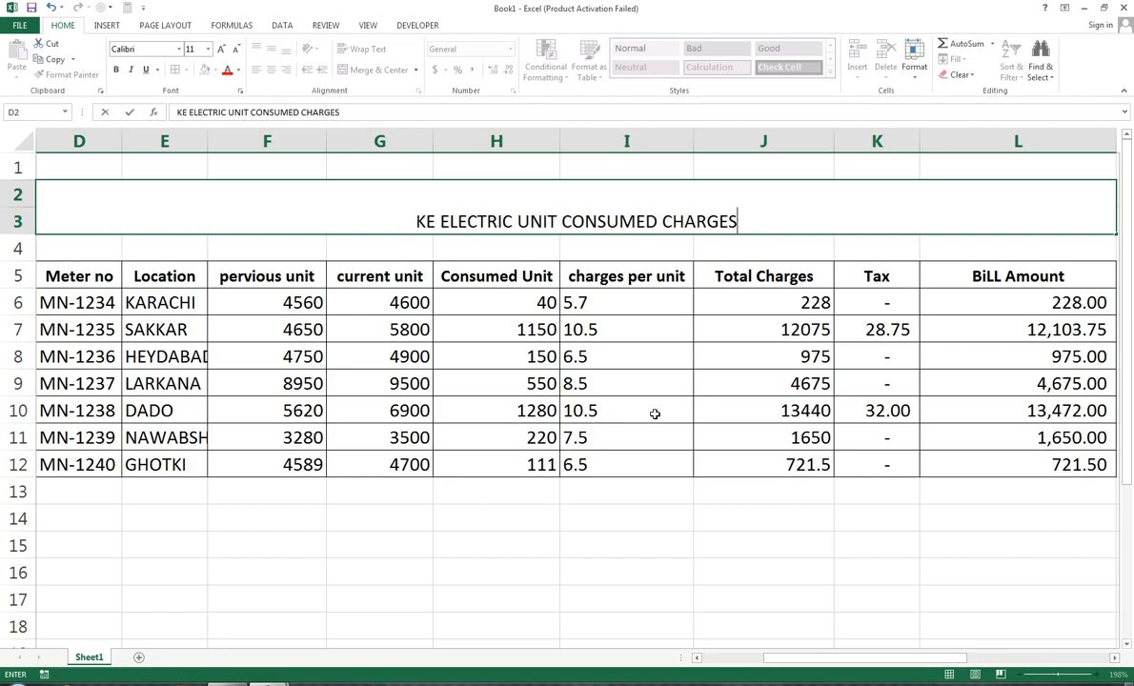
key("ctrl+Return")
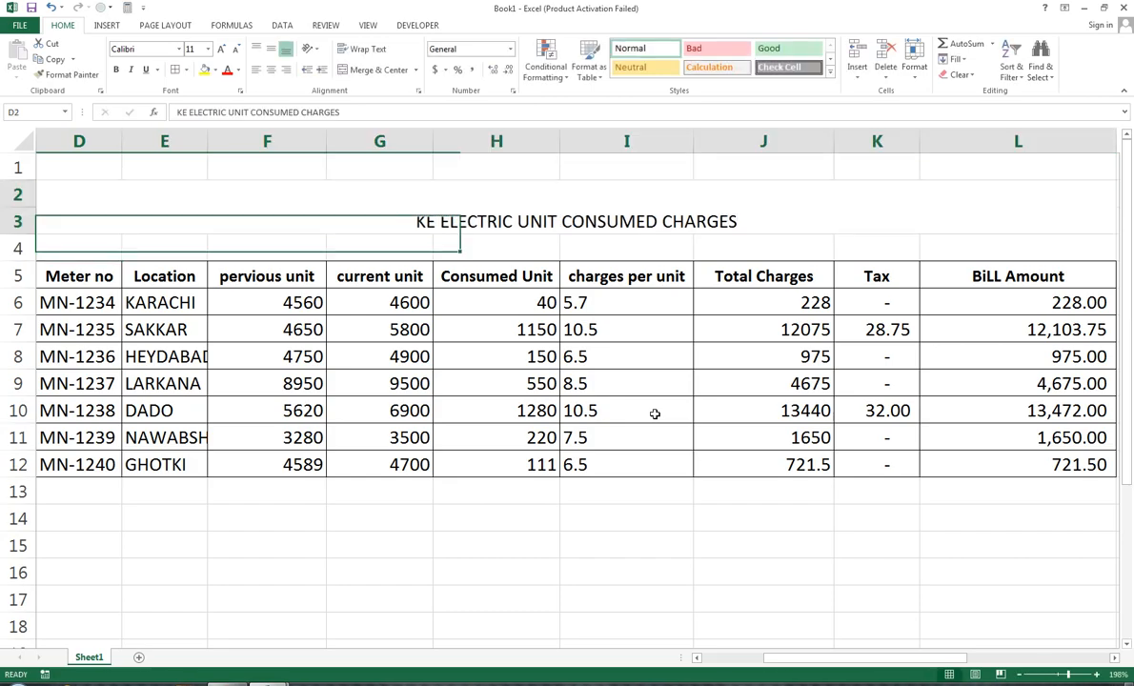
Step: Middle-align the merged title vertically and increase its font size to 18
left_click(272, 49)
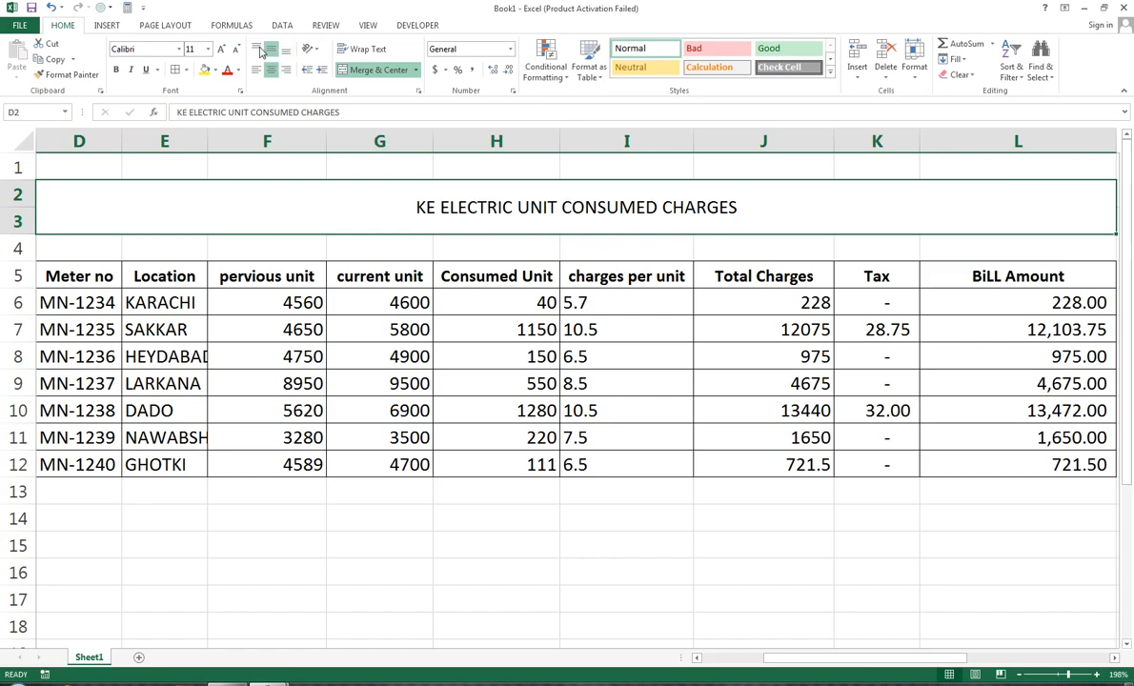
left_click(219, 49)
left_click(219, 50)
left_click(219, 50)
left_click(220, 50)
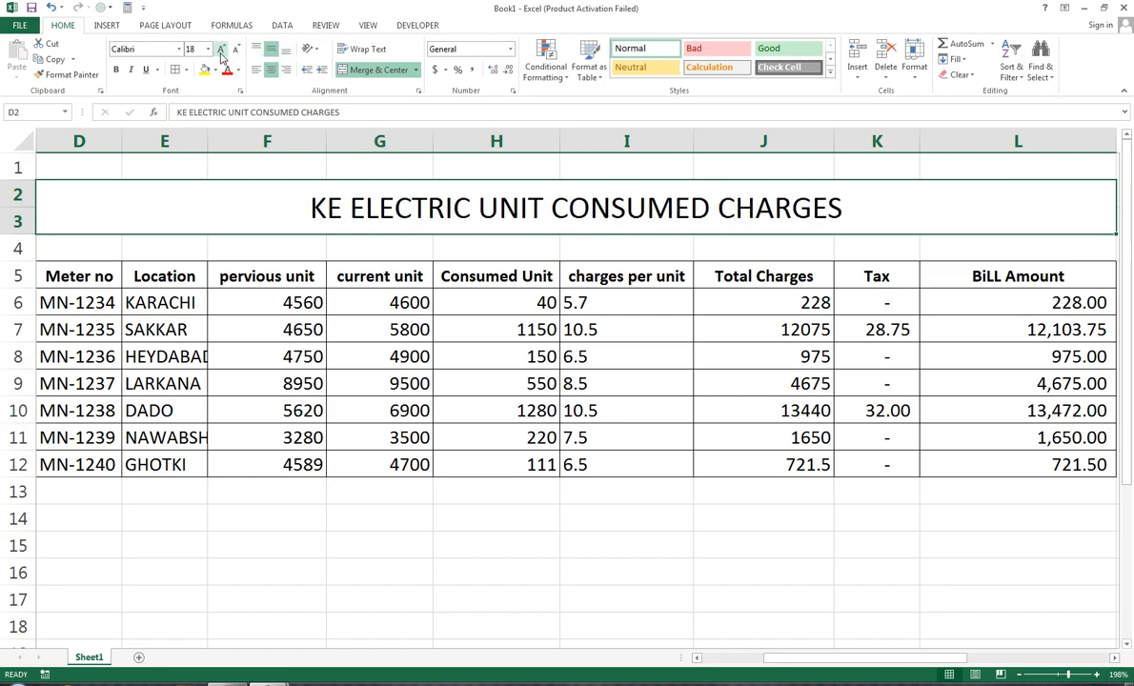
Step: Give the merged title a dark orange fill with bold white text
left_click(214, 70)
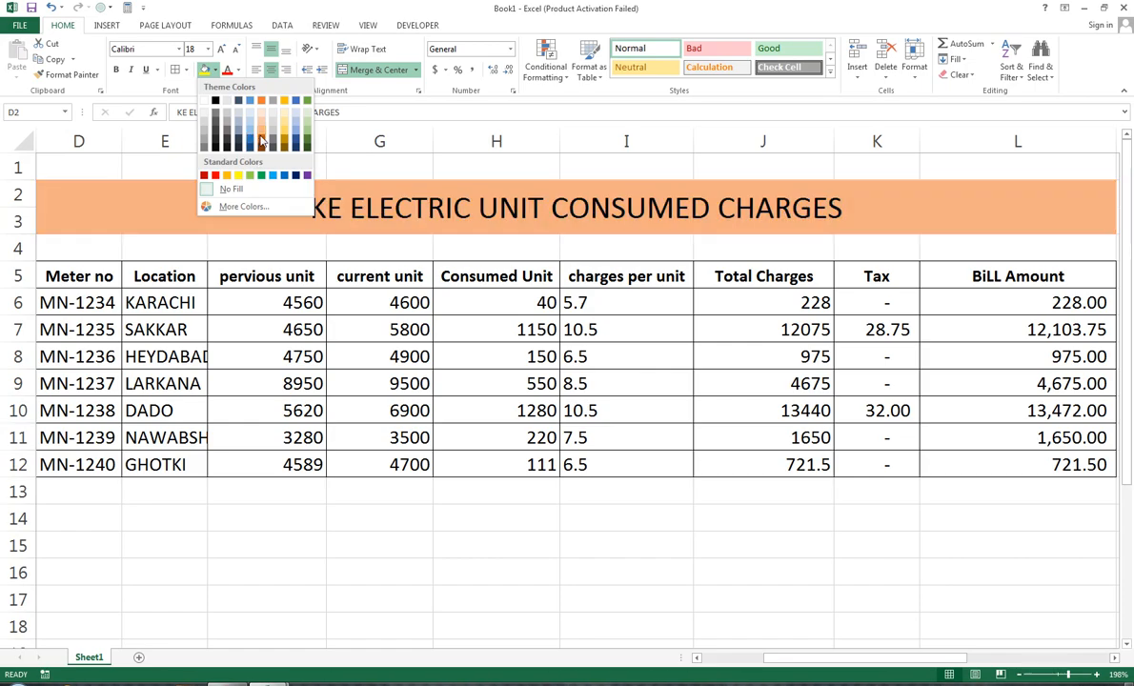
left_click(261, 143)
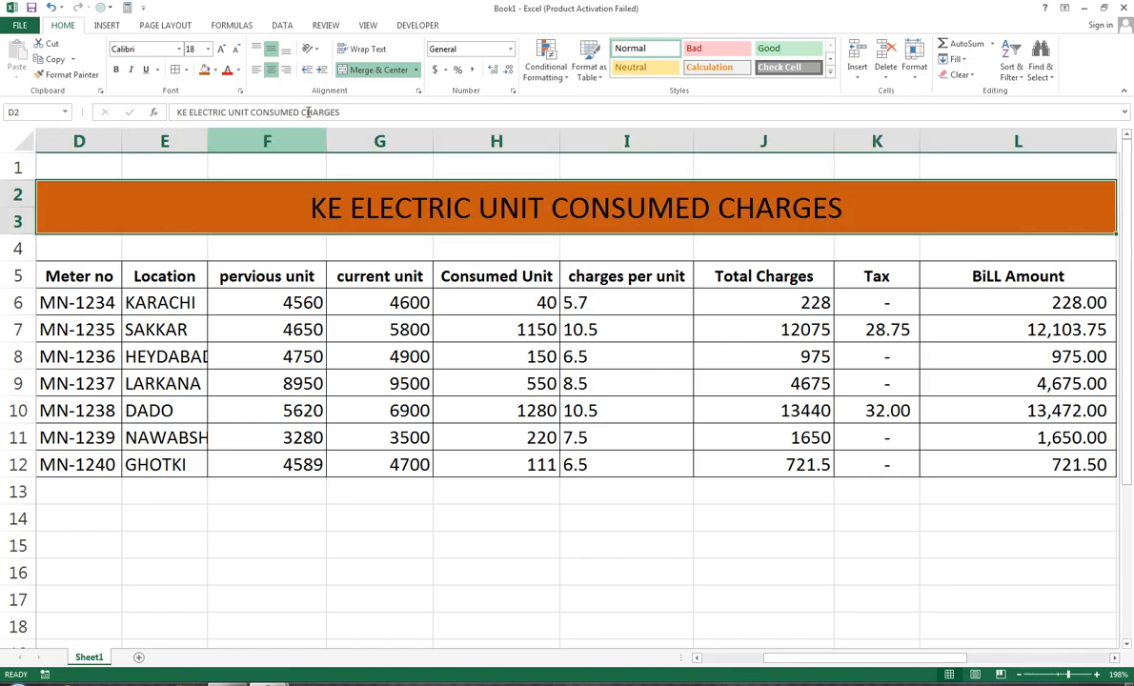
left_click(238, 70)
left_click(229, 116)
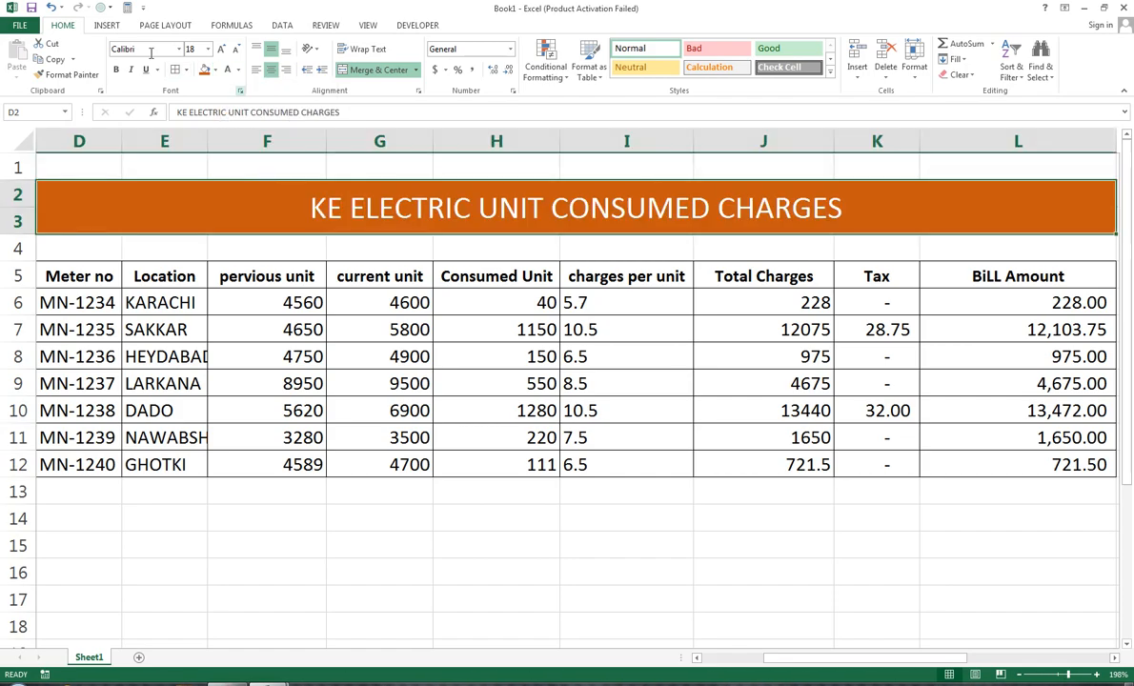
left_click(116, 70)
Step: Fill the table's heading row D5:L5 with the darkest orange (brown) theme shade
left_click_drag(975, 271, 39, 276)
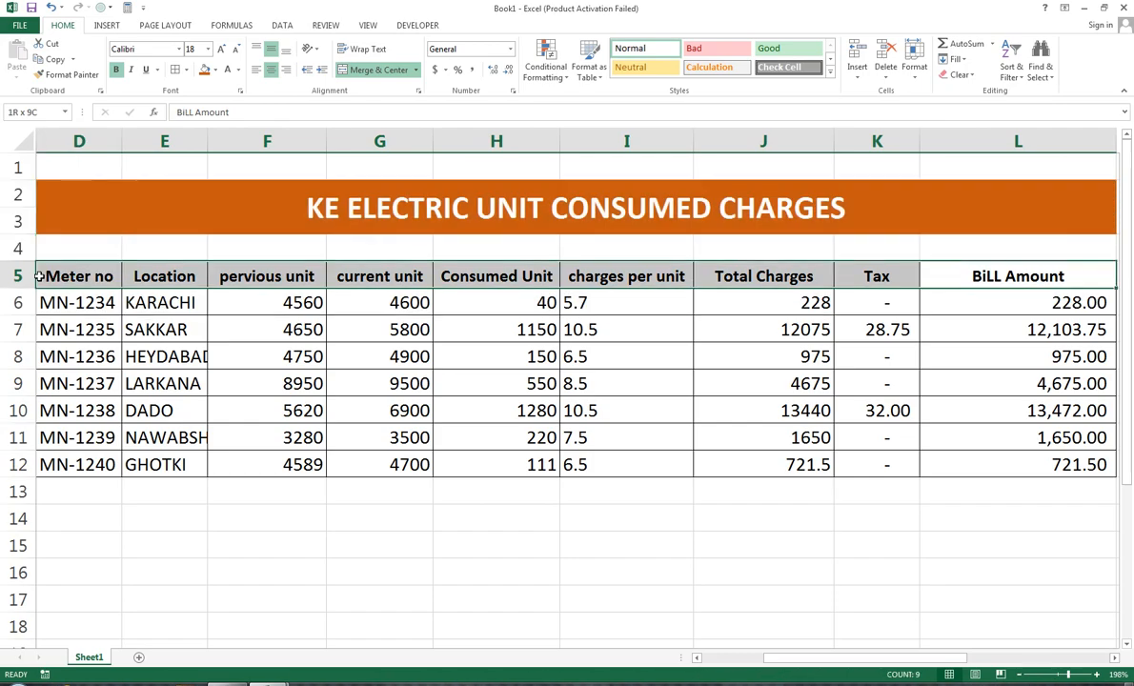
left_click(214, 71)
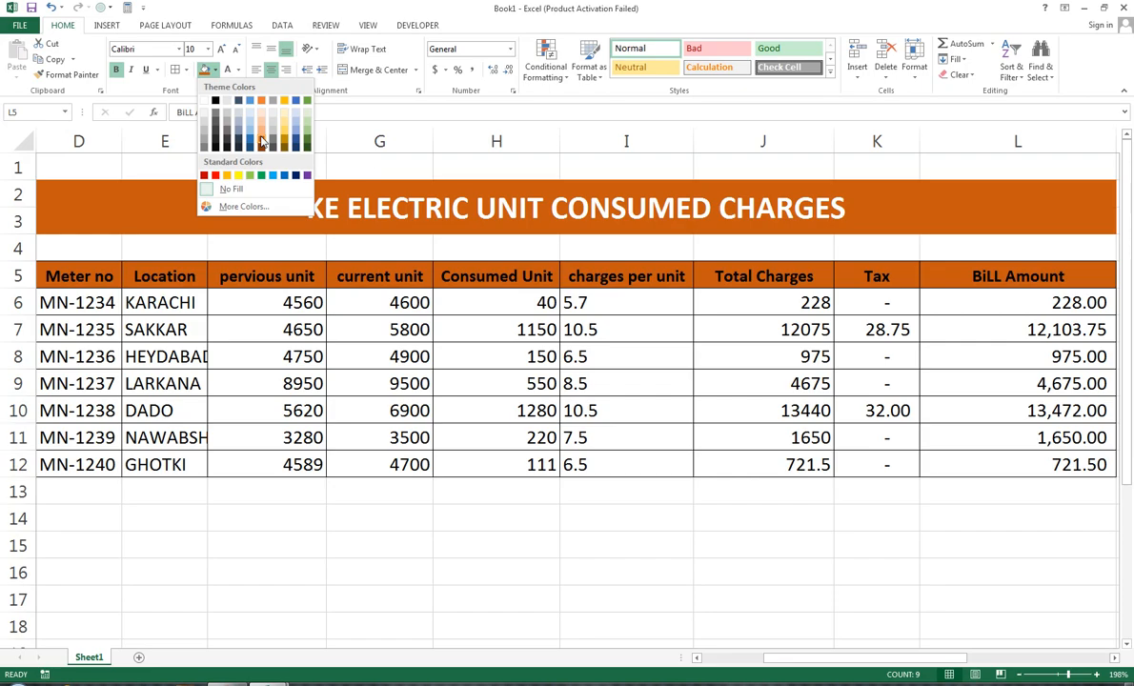
left_click(262, 148)
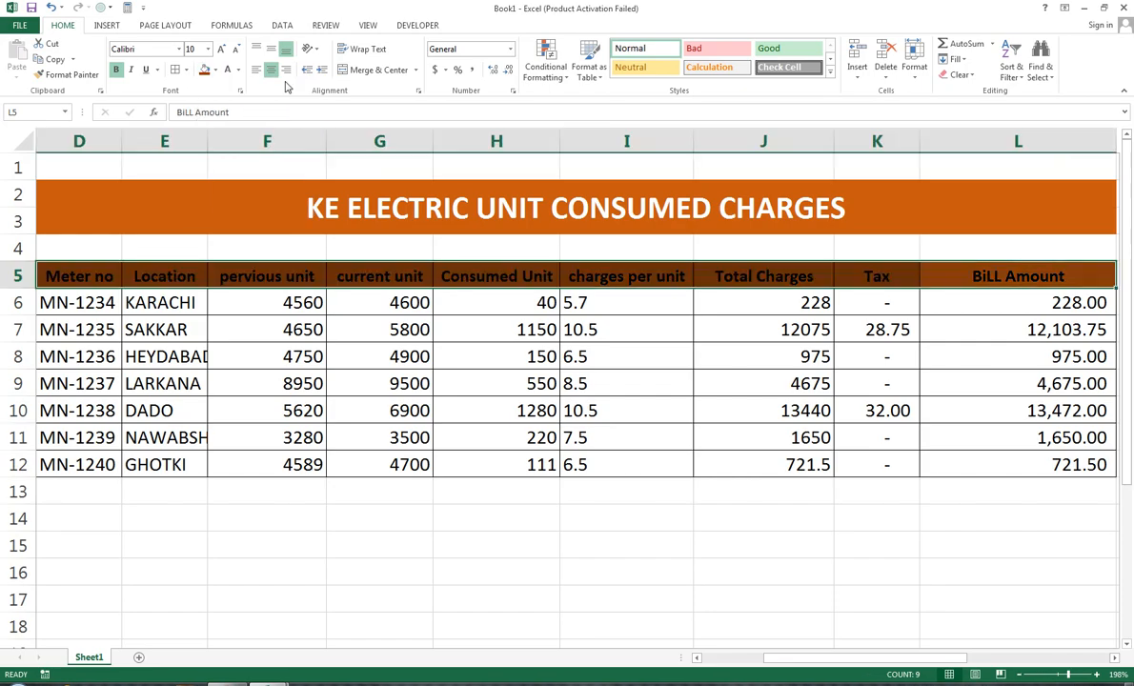
left_click(405, 408)
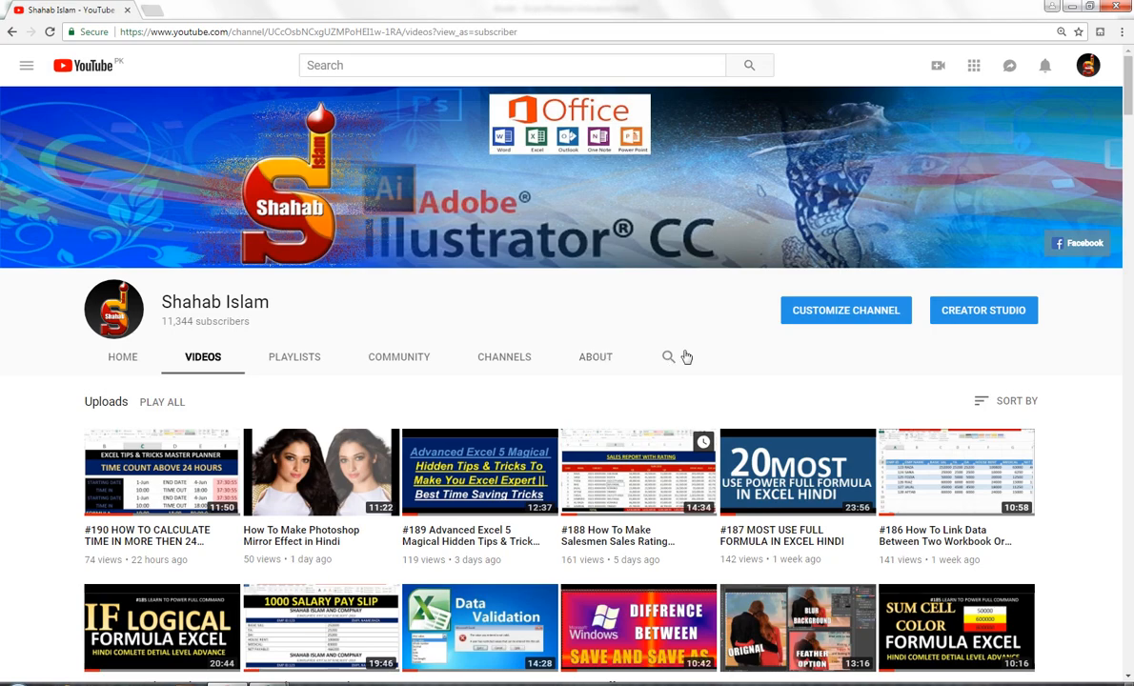
scroll(672, 377, "down", 1)
scroll(615, 410, "down", 3)
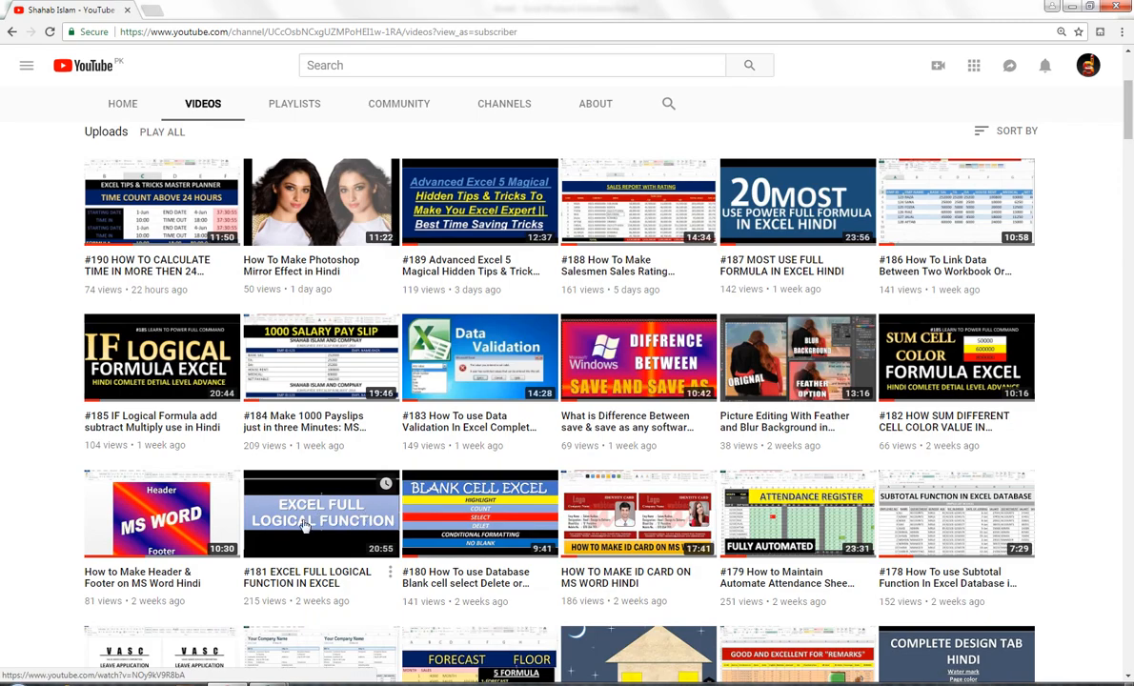
scroll(408, 522, "up", 2)
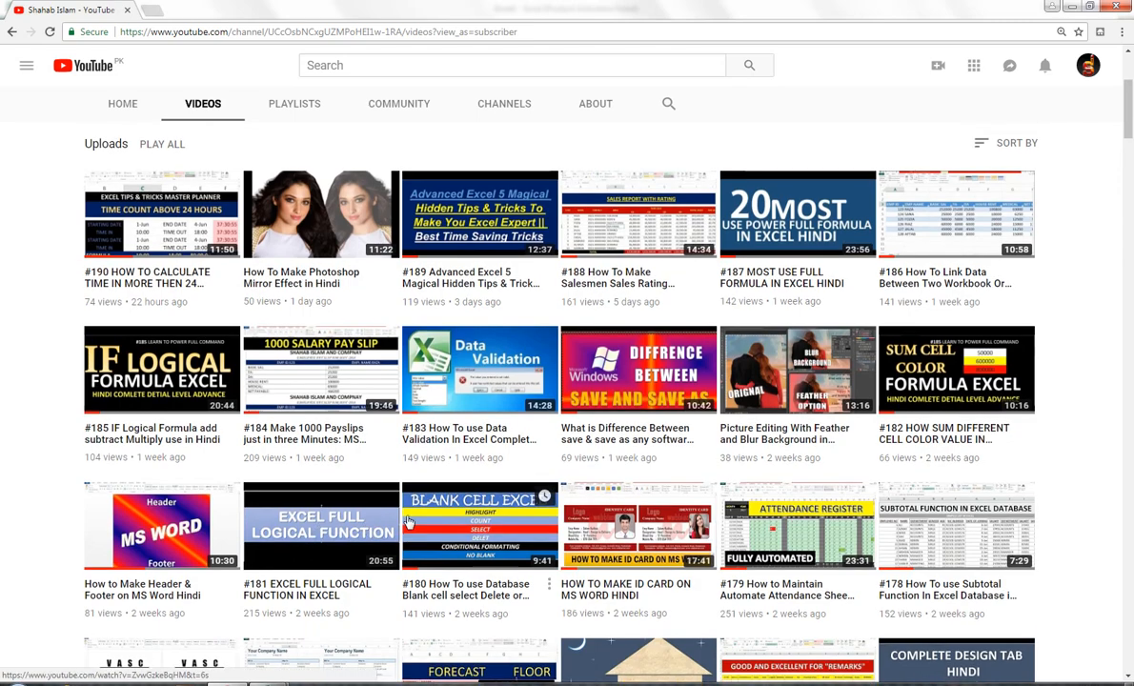
scroll(226, 329, "up", 2)
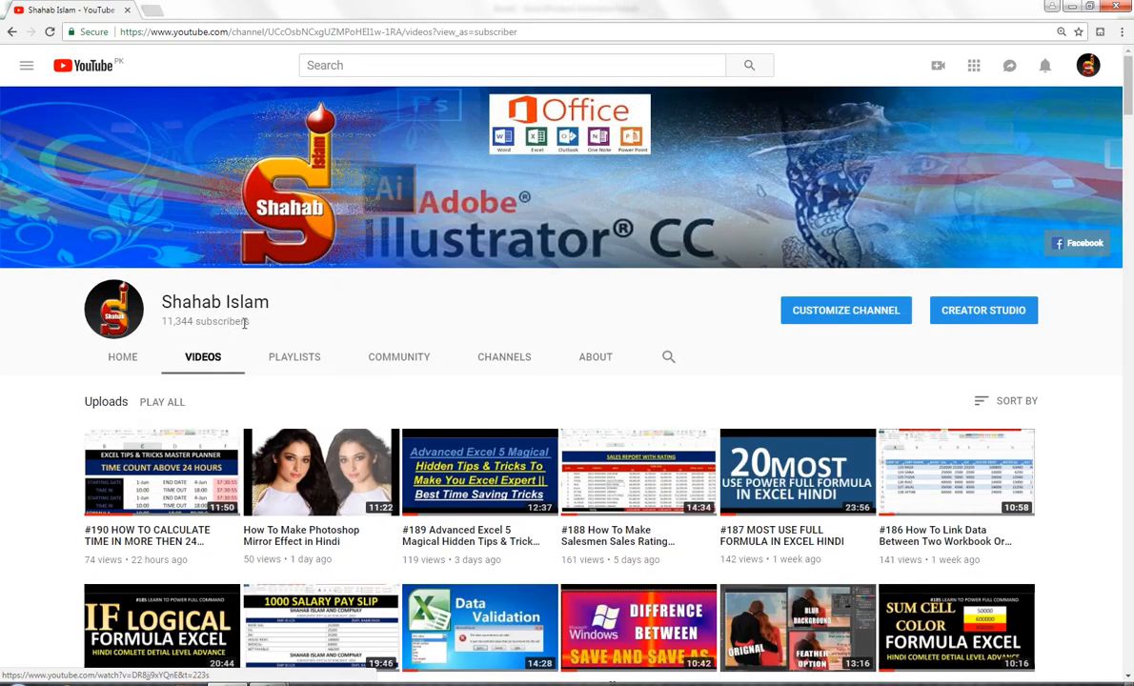